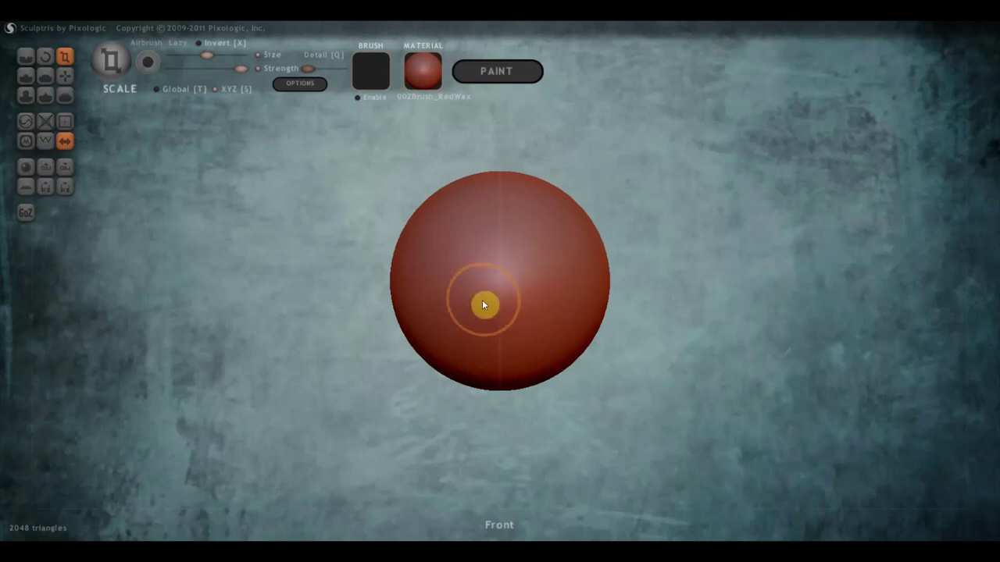
Import the череп3 skull mesh and load it as a NEW SCENE
left_click_drag(482, 300, 470, 306)
left_click(46, 167)
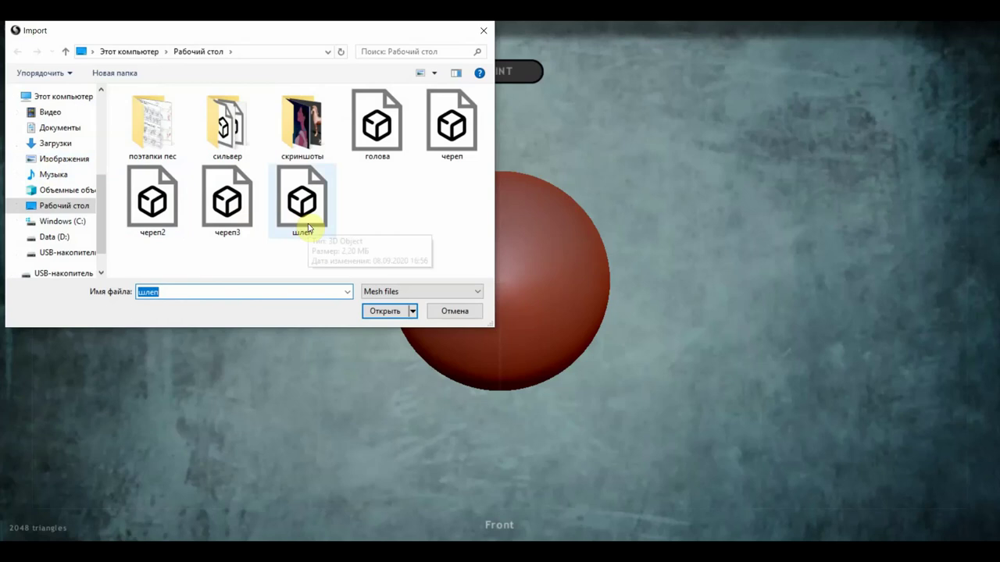
left_click(451, 133)
left_click(224, 225)
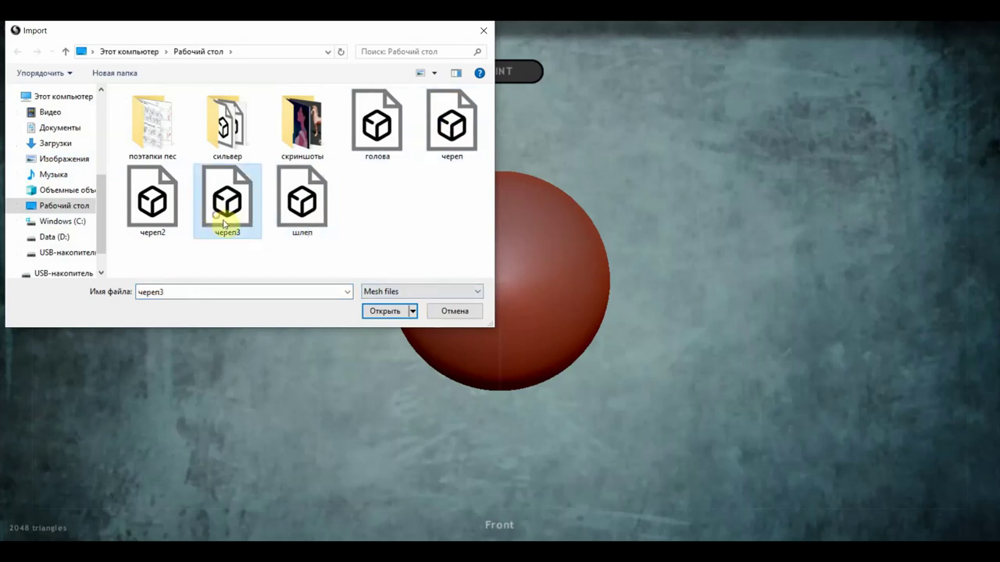
left_click(382, 311)
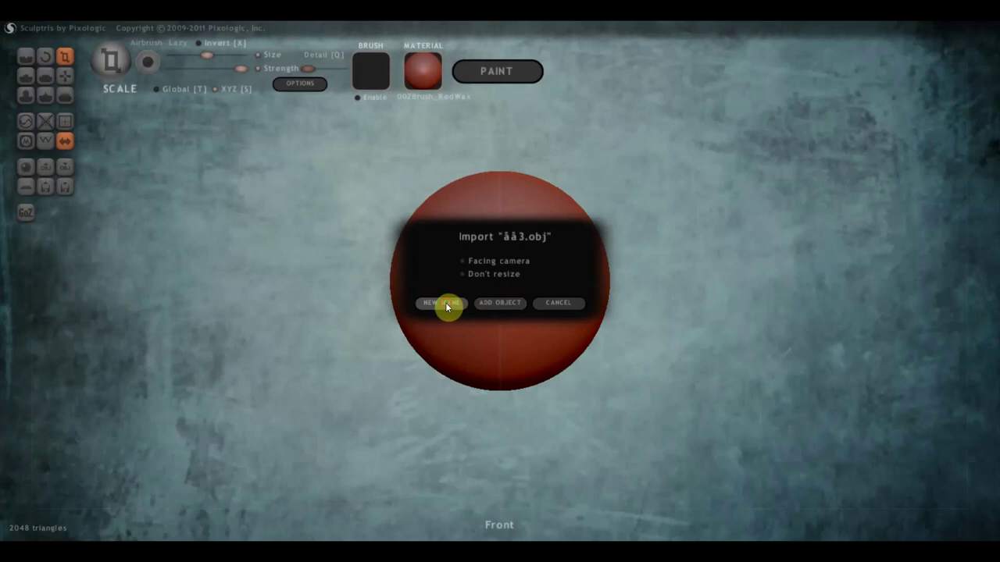
left_click(446, 303)
Orbit, pan and zoom around the imported skull to inspect it from several angles
mouse_move(568, 330)
left_mouse_down()
mouse_move(707, 336)
mouse_move(592, 328)
left_mouse_up()
scroll(592, 329, "up", 3)
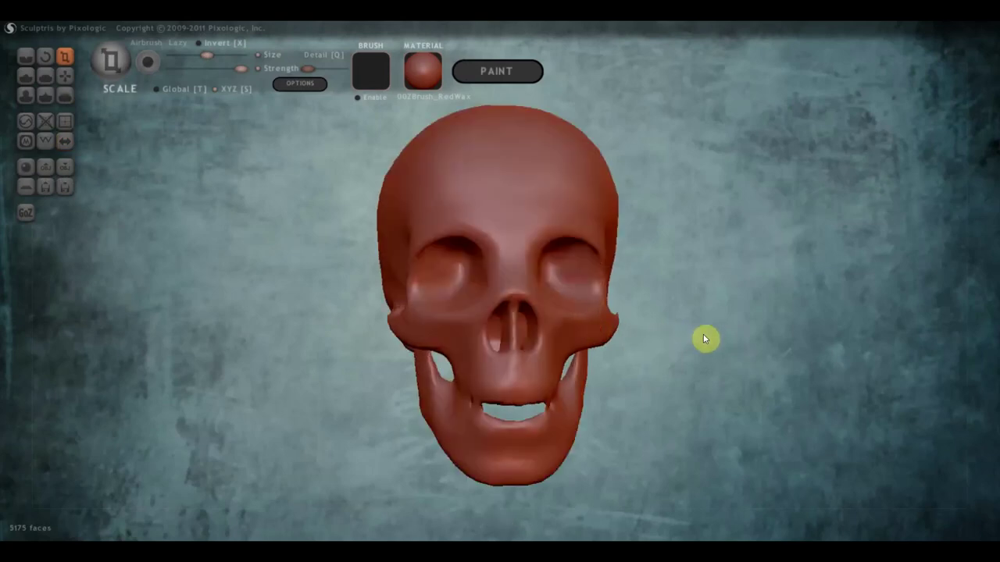
right_click_drag(688, 333, 645, 286)
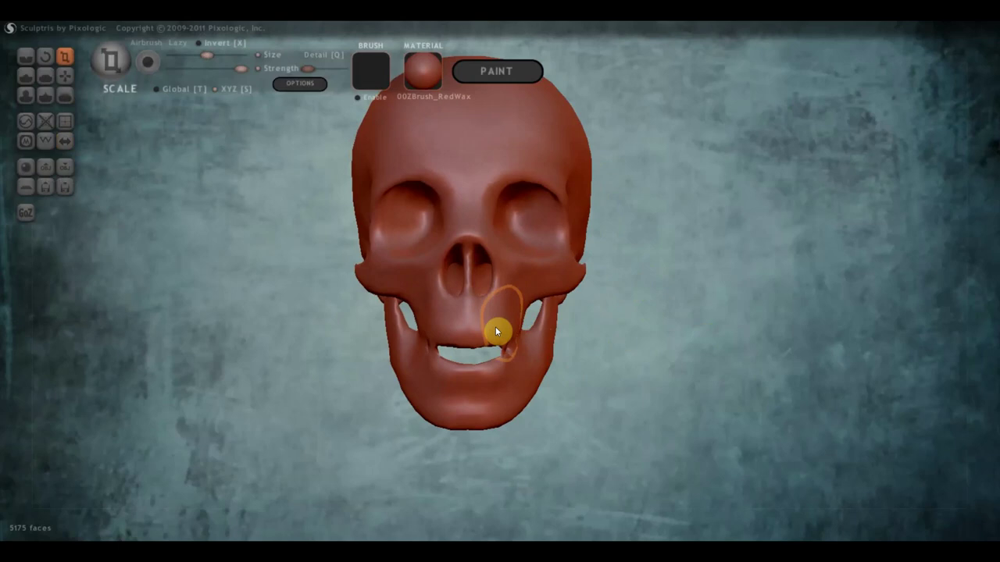
mouse_move(496, 332)
right_mouse_down()
mouse_move(480, 351)
mouse_move(410, 344)
mouse_move(612, 339)
right_mouse_up()
right_click_drag(674, 274, 676, 323, "alt")
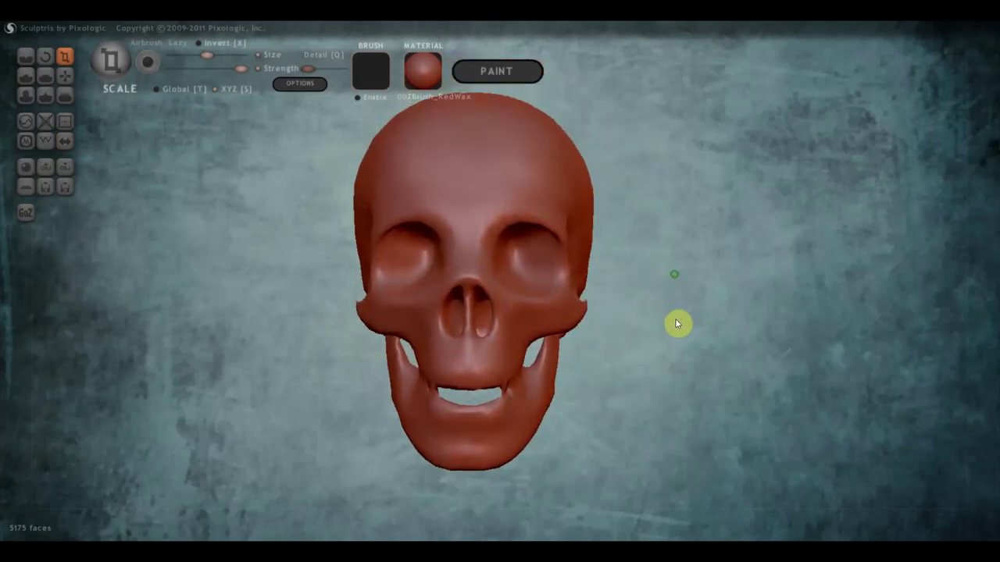
scroll(673, 319, "down", 3)
scroll(671, 319, "down", 2)
mouse_move(665, 317)
left_mouse_down()
mouse_move(713, 316)
mouse_move(598, 331)
mouse_move(667, 324)
left_mouse_up()
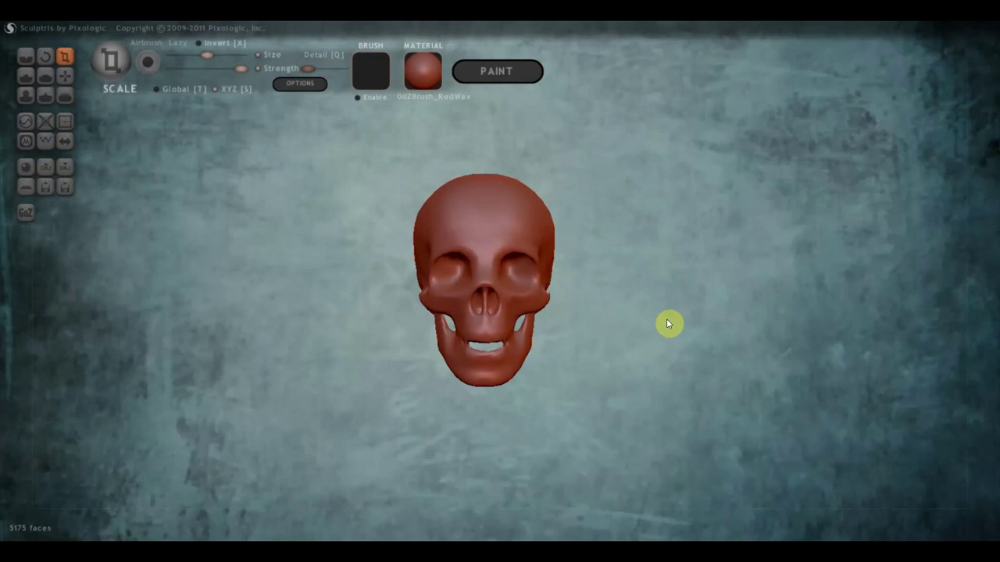
Import the голова head file and add it as a second object beside the skull
left_click(43, 166)
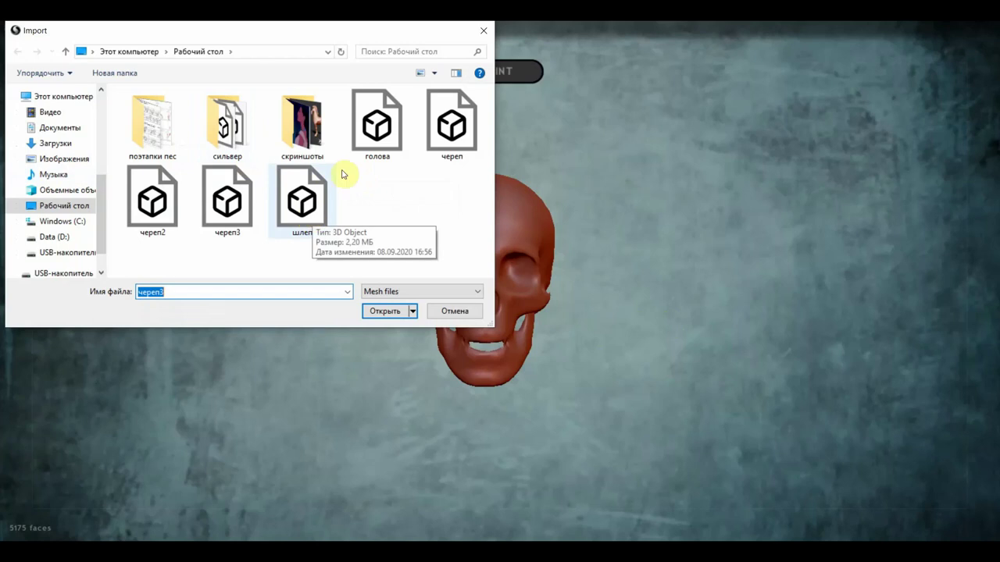
left_click(381, 129)
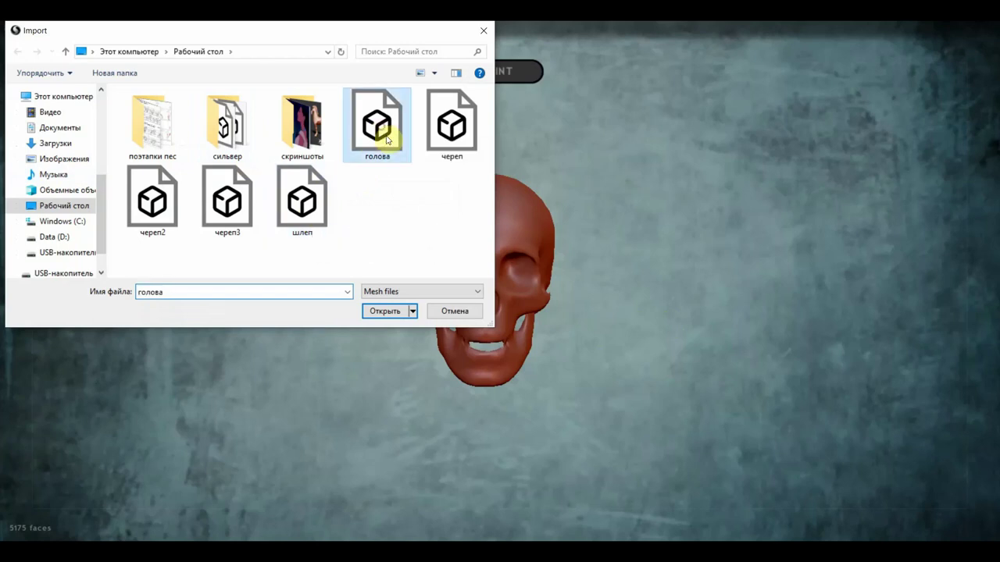
left_click(384, 311)
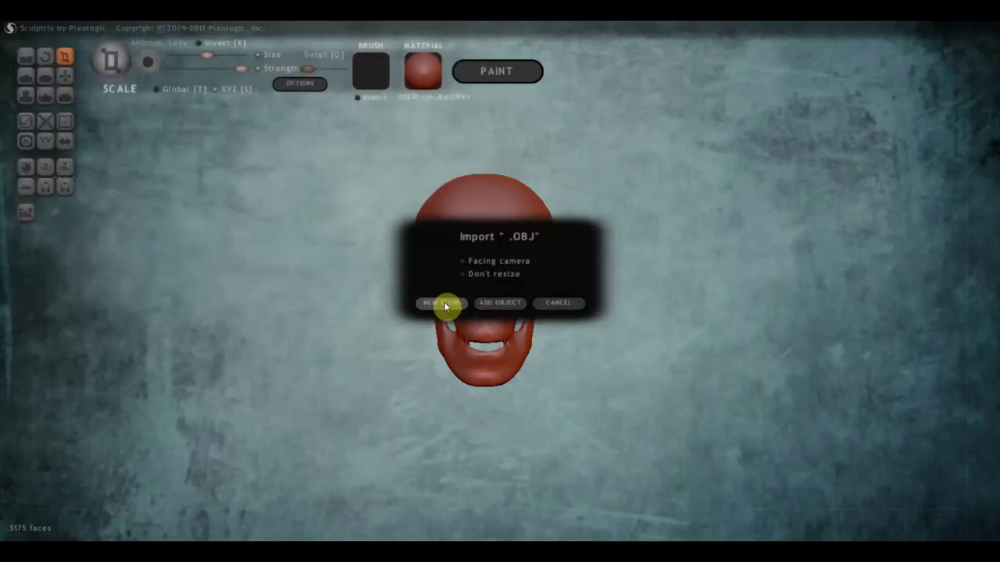
left_click(499, 304)
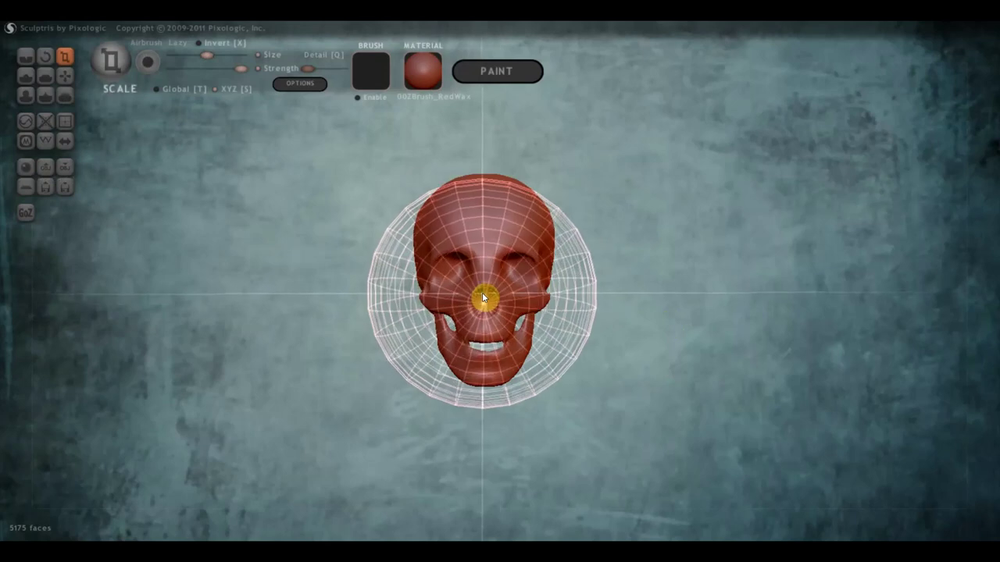
Accept the triangle conversion and scale the small bust up to roughly skull size
left_click(484, 321)
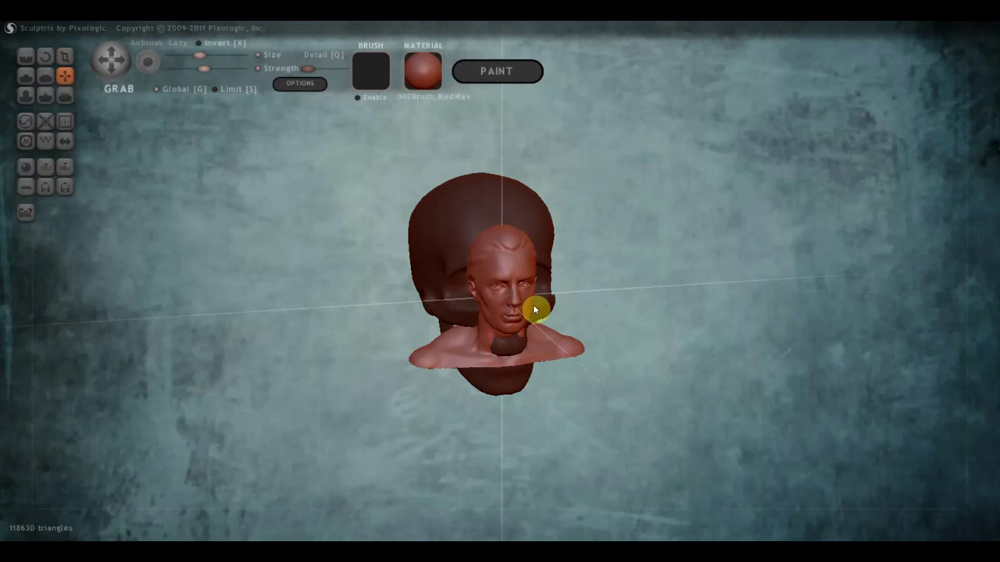
mouse_move(625, 294)
left_mouse_down()
mouse_move(495, 294)
mouse_move(459, 281)
mouse_move(375, 294)
left_mouse_up()
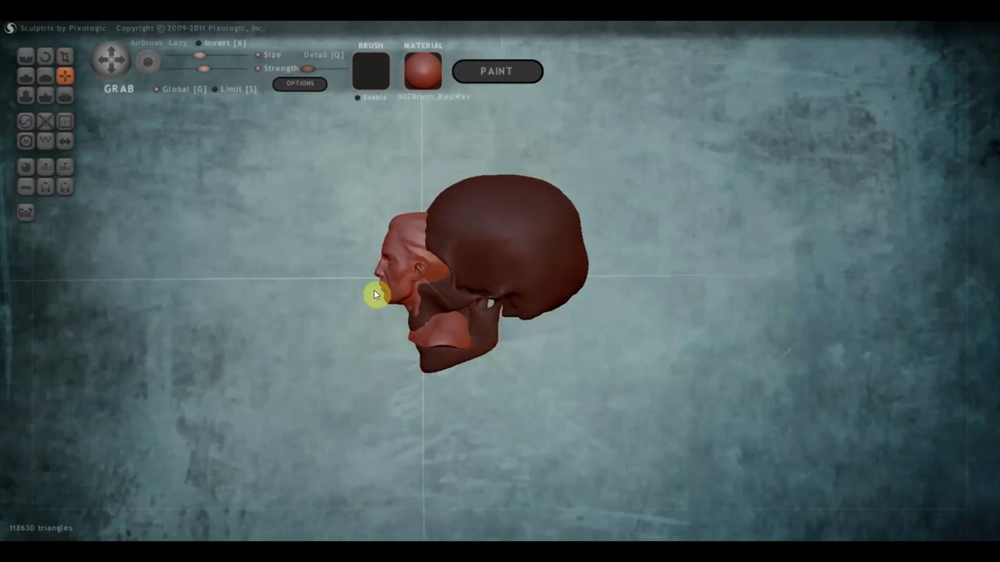
left_click(65, 56)
left_click_drag(419, 279, 341, 71)
mouse_move(414, 282)
left_mouse_down()
mouse_move(334, 124)
mouse_move(346, 152)
left_mouse_up()
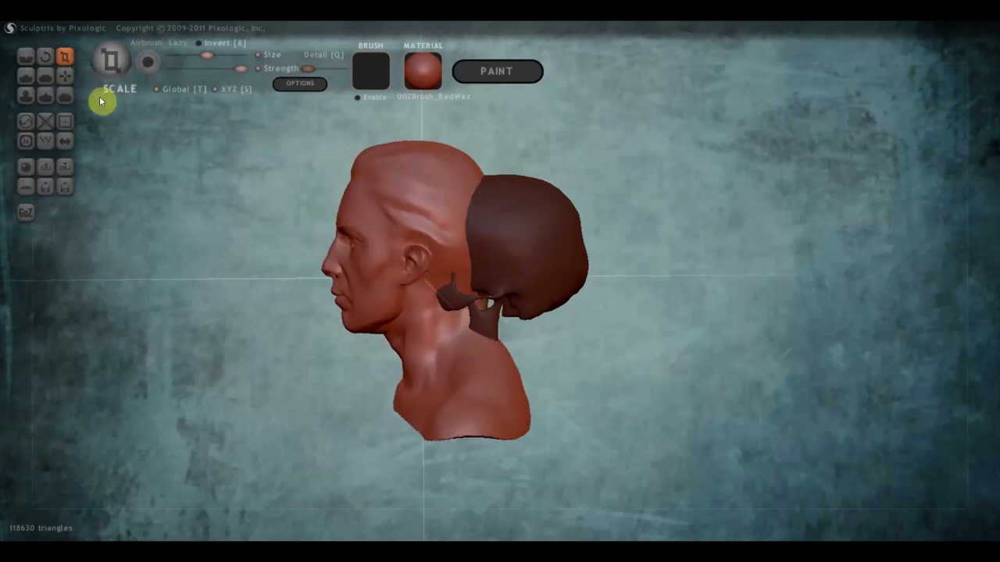
Move the bust over the skull, nudge it down to line up, and face it front
left_click(66, 75)
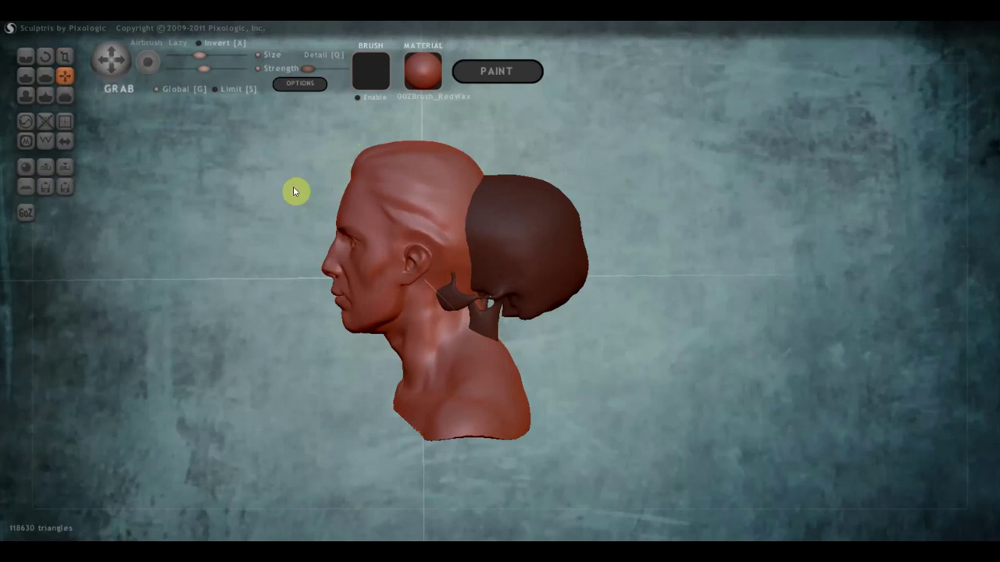
left_click_drag(392, 243, 473, 260)
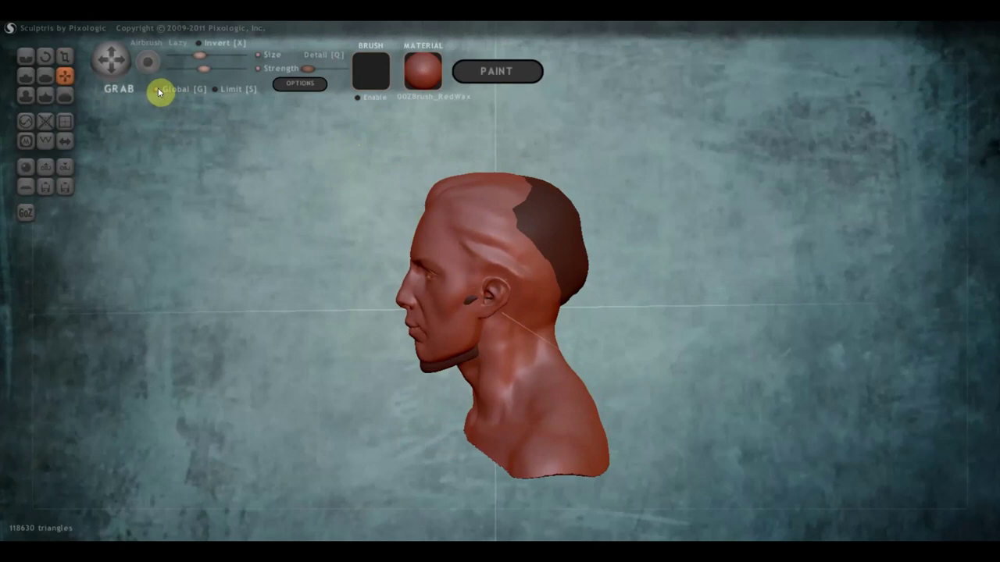
left_click_drag(457, 274, 457, 279)
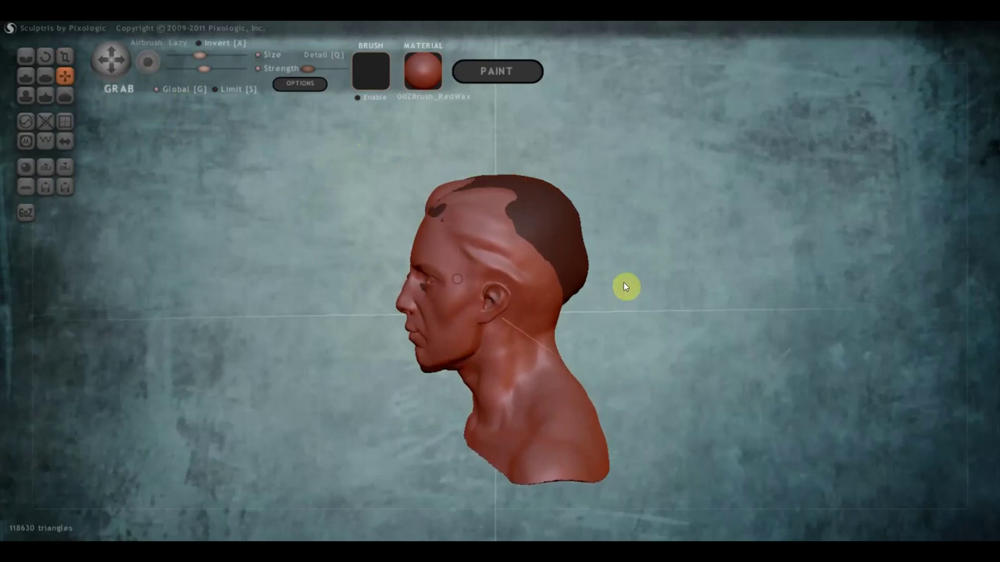
left_click_drag(623, 282, 775, 278)
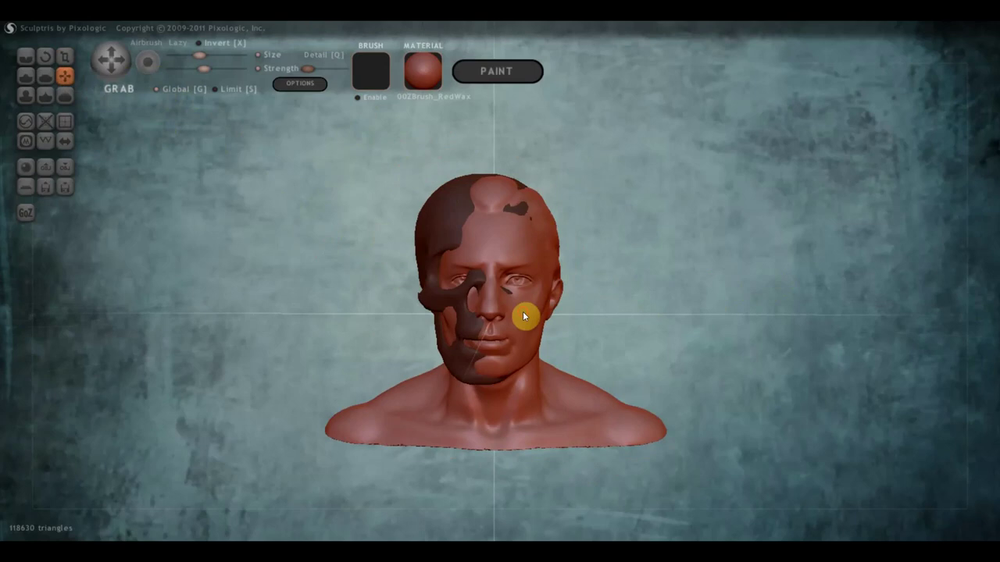
Scale the bust further around the skull, then check the fit from side, top and front
key("ctrl+z")
right_click_drag(524, 313, 469, 305)
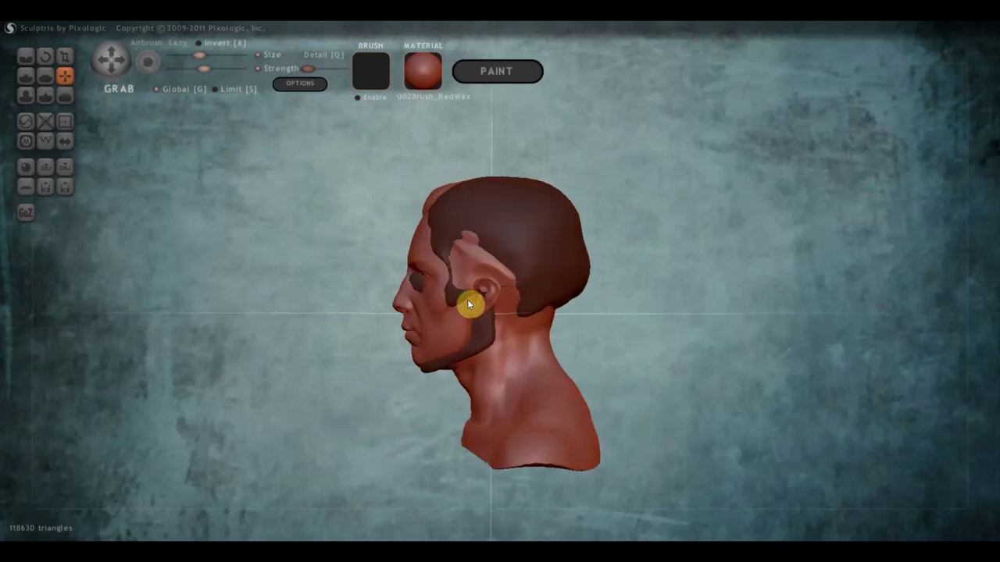
left_click(66, 57)
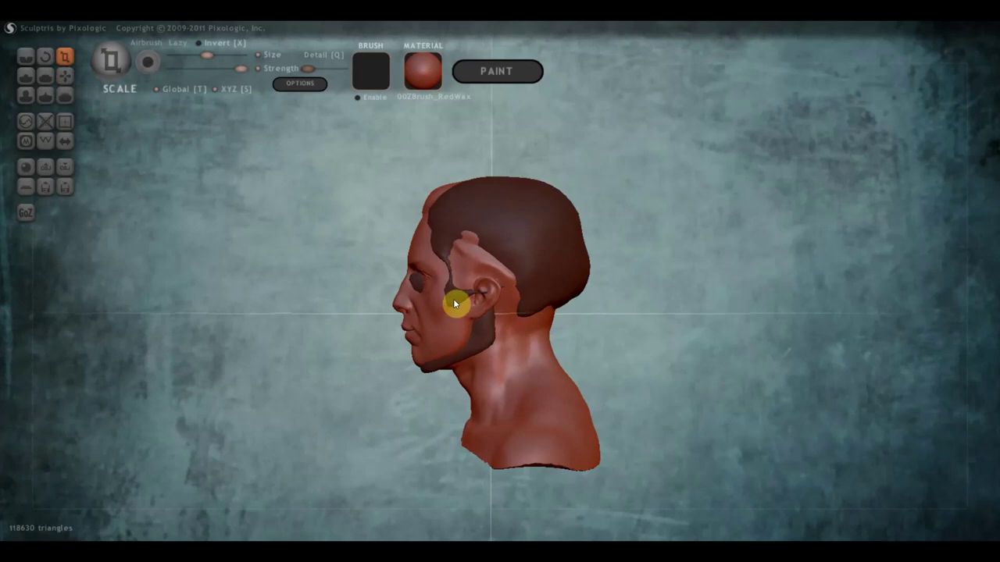
left_click_drag(447, 311, 442, 282)
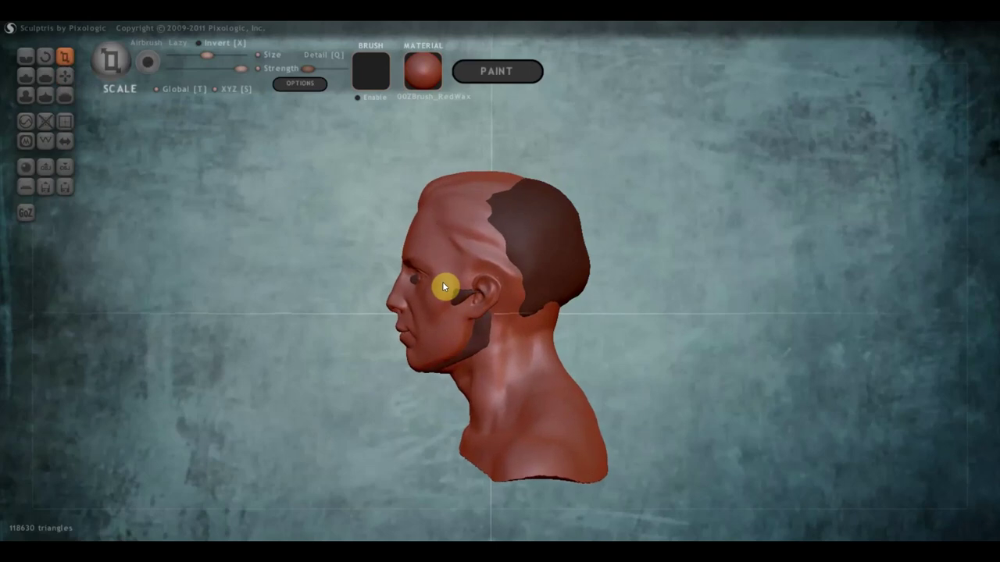
left_click(65, 76)
mouse_move(468, 285)
right_mouse_down()
mouse_move(512, 272)
mouse_move(456, 282)
mouse_move(715, 284)
right_mouse_up()
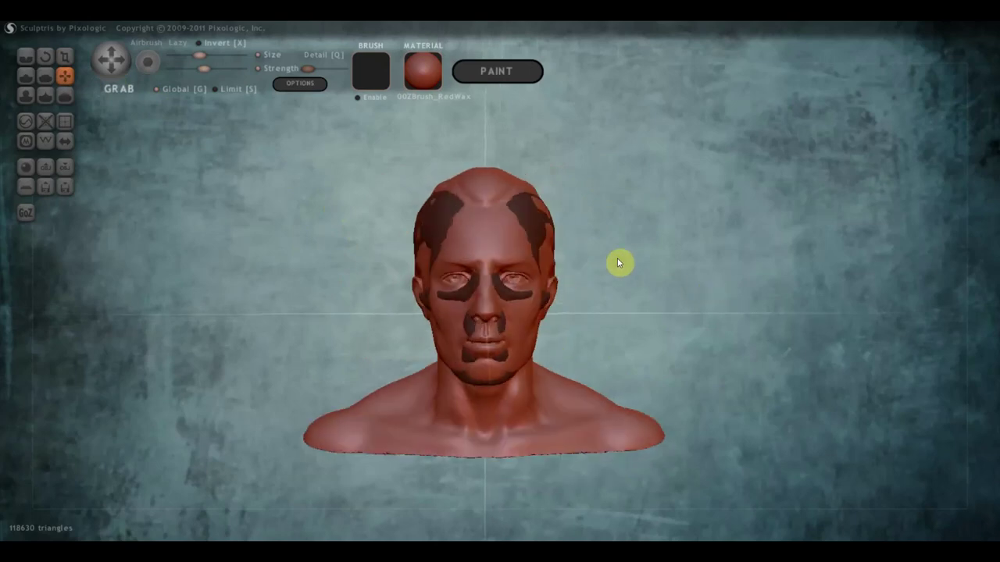
scroll(619, 264, "up", 5)
scroll(619, 259, "down", 2)
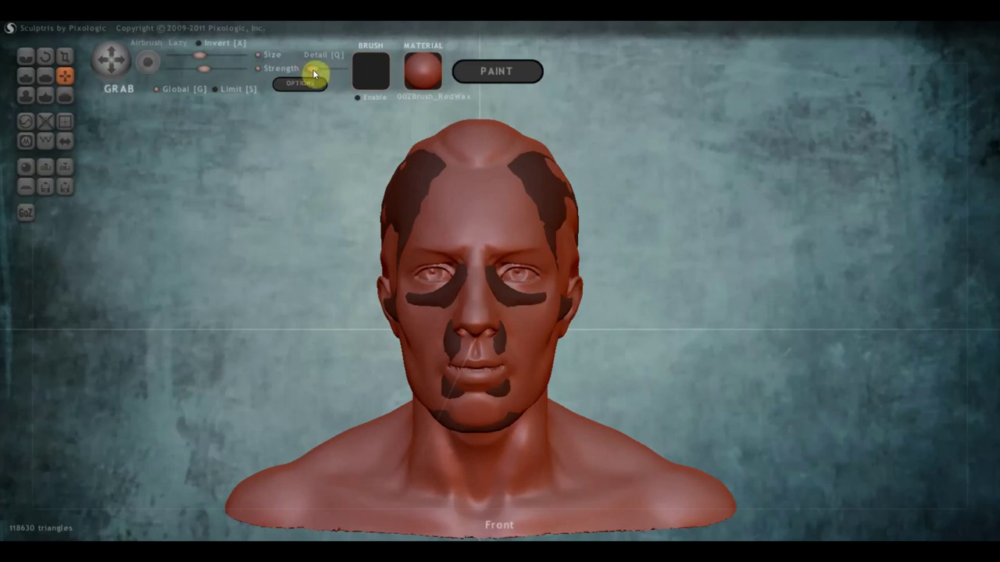
With the Draw brush in Clay mode, build up the lips and upper lip and smooth the cheek crater
left_click(24, 78)
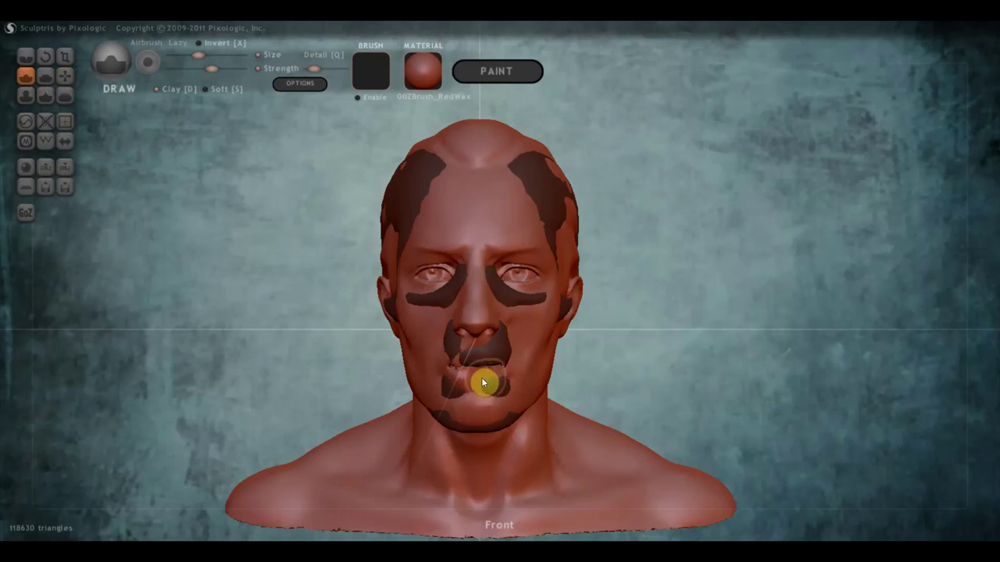
left_click(484, 378)
left_click(160, 90)
left_click_drag(504, 352, 501, 360)
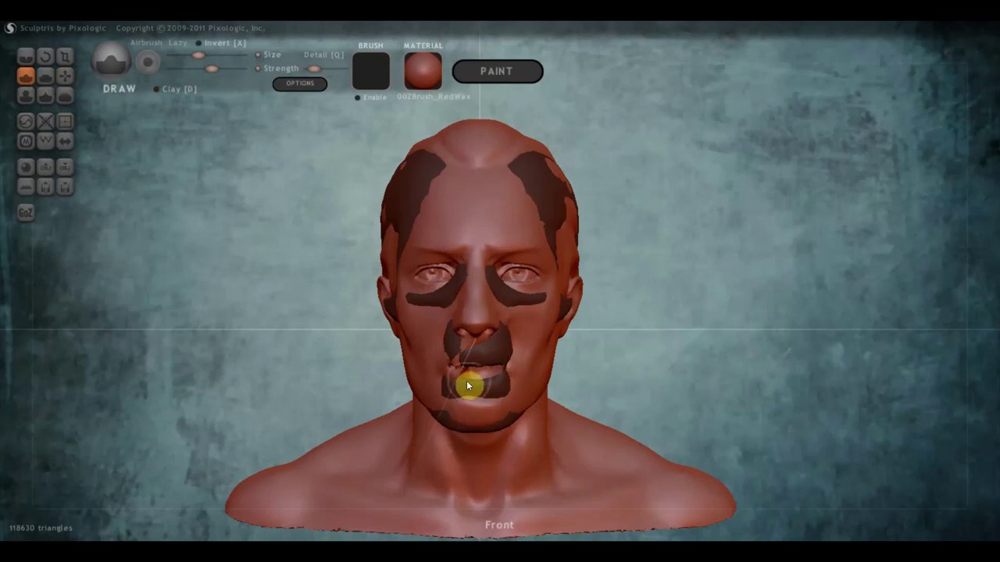
mouse_move(508, 389)
right_mouse_down()
mouse_move(448, 390)
mouse_move(496, 335)
right_mouse_up()
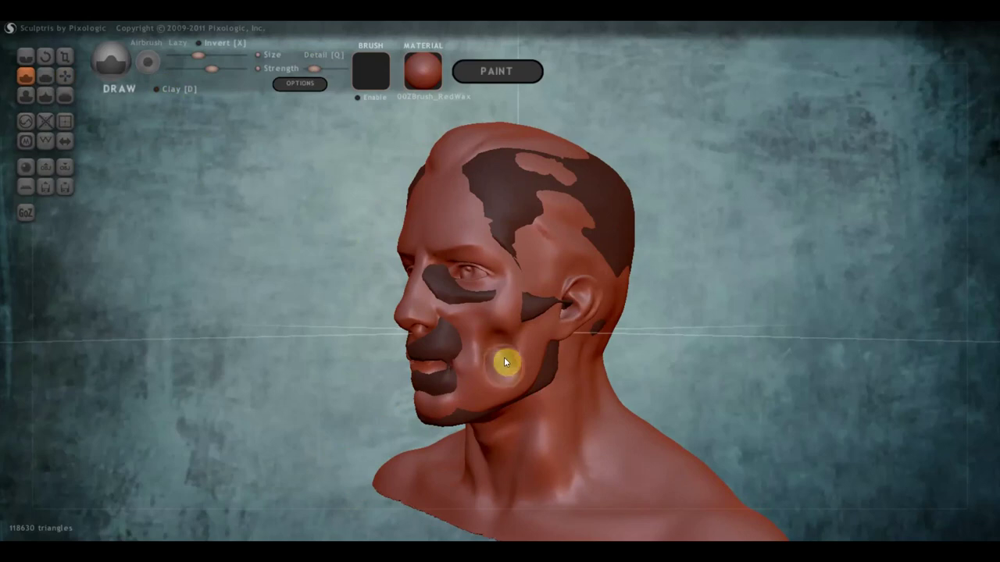
left_click_drag(504, 357, 506, 344, "shift")
mouse_move(499, 357)
right_mouse_down()
mouse_move(657, 362)
mouse_move(603, 346)
right_mouse_up()
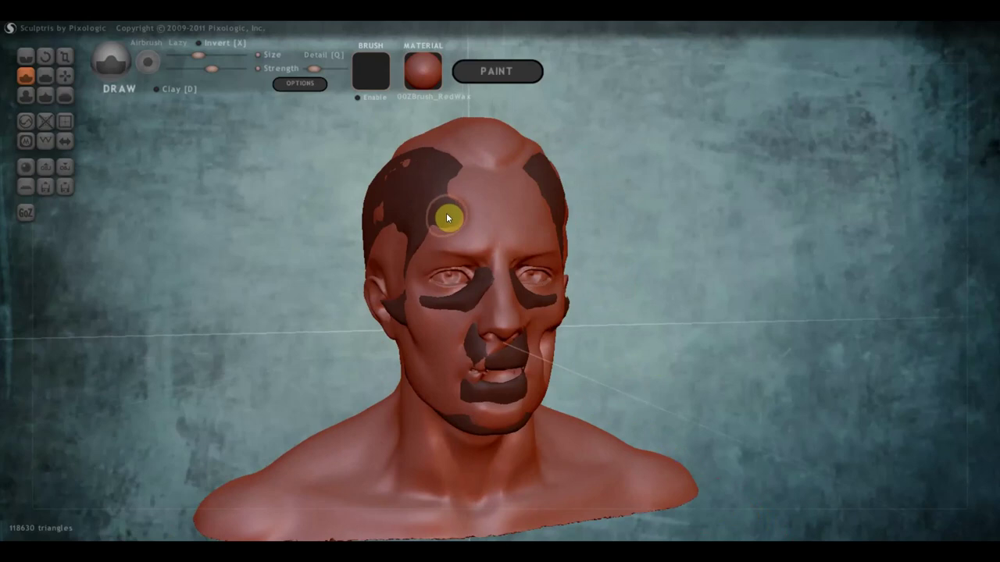
right_click_drag(462, 232, 452, 238)
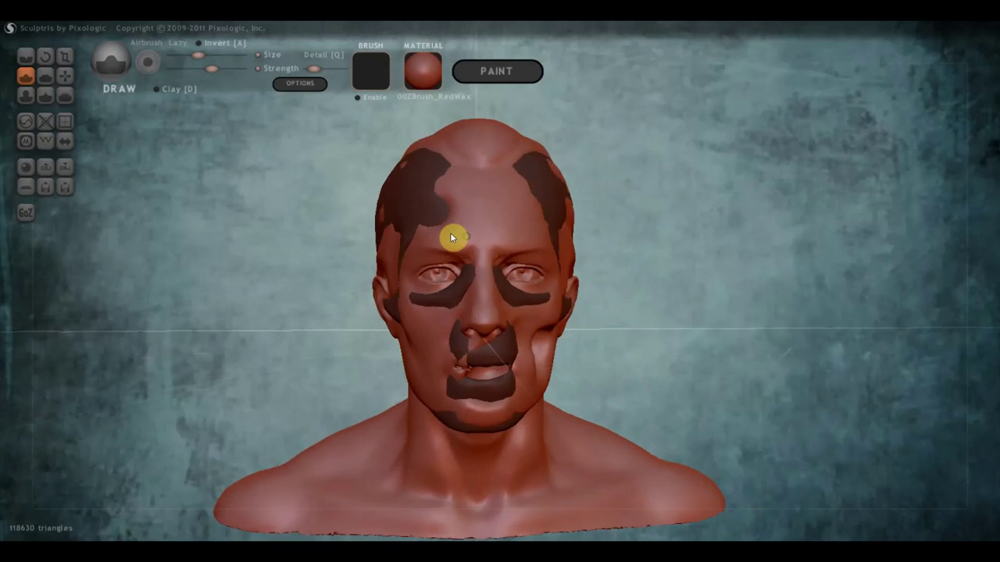
scroll(530, 274, "up", 2)
scroll(508, 275, "up", 2)
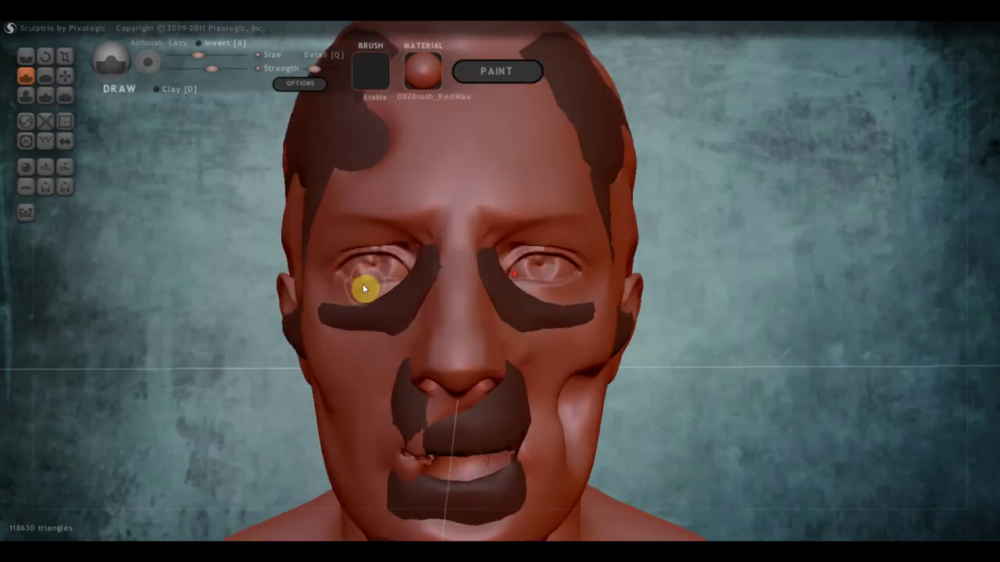
left_click_drag(378, 265, 385, 263, "ctrl")
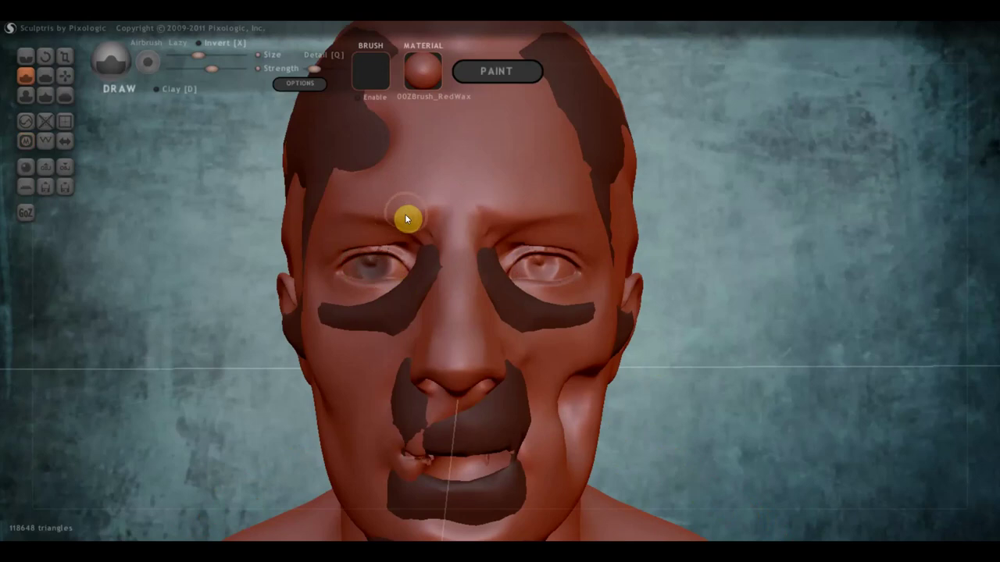
key("ctrl+z")
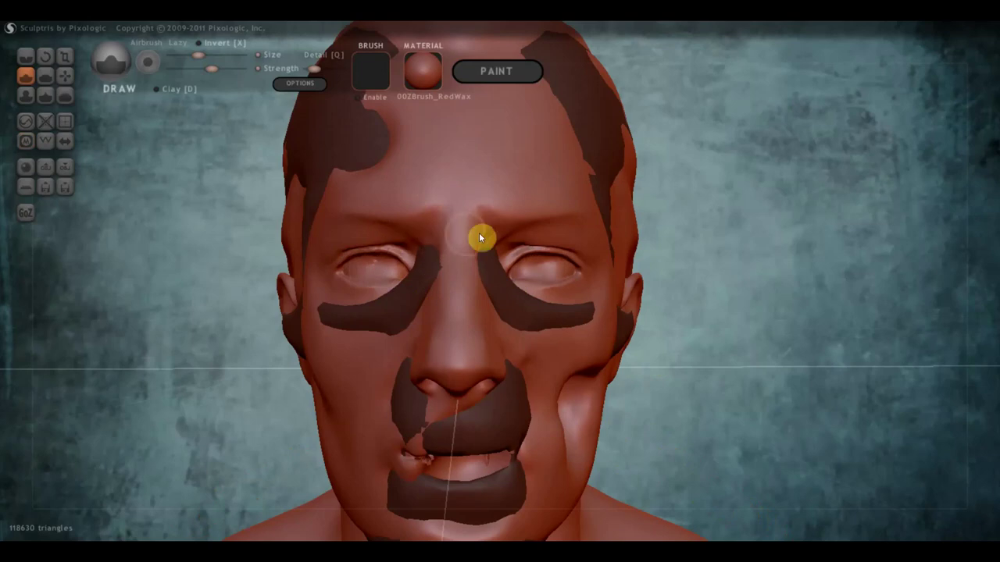
scroll(499, 243, "down", 2)
scroll(502, 246, "down", 2)
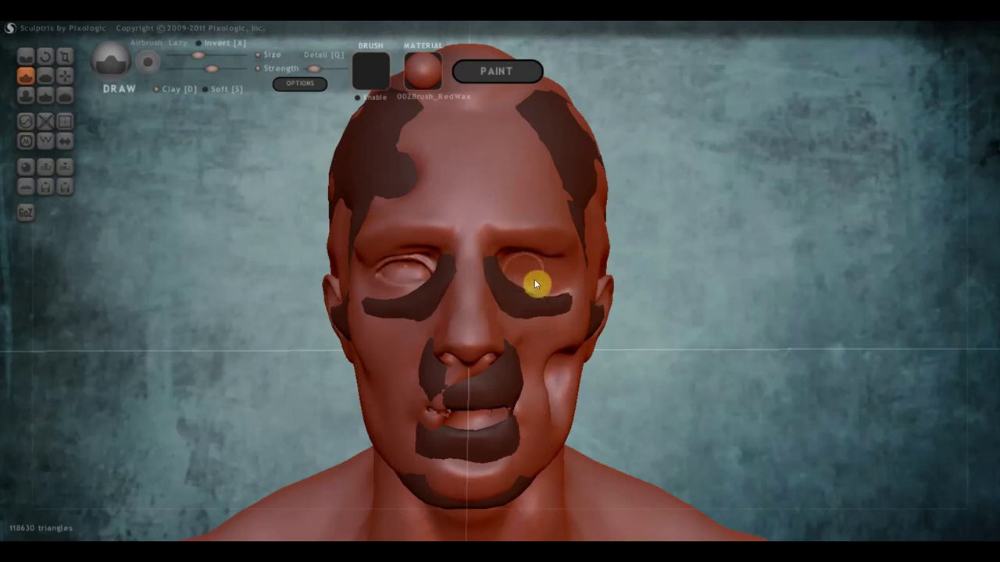
Extend the mask from the forehead past the eye to the ear patch, then invert it
right_click_drag(491, 286, 469, 290)
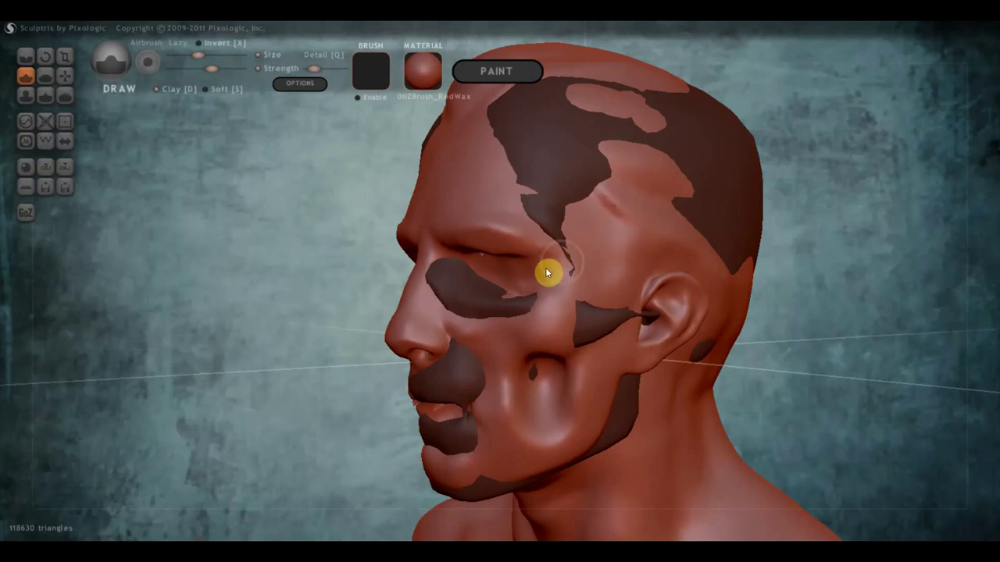
left_click_drag(546, 267, 568, 265)
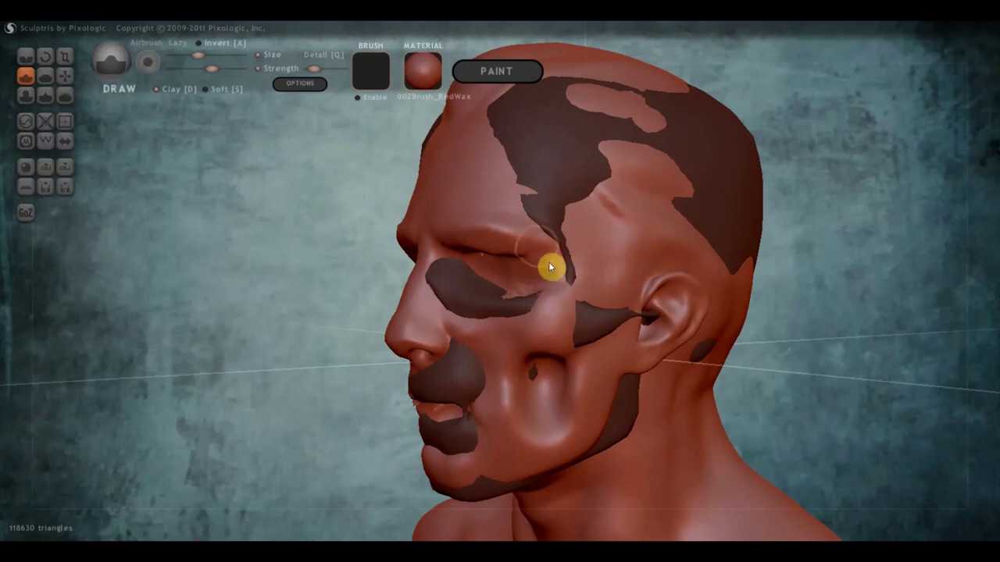
left_click_drag(537, 276, 569, 297)
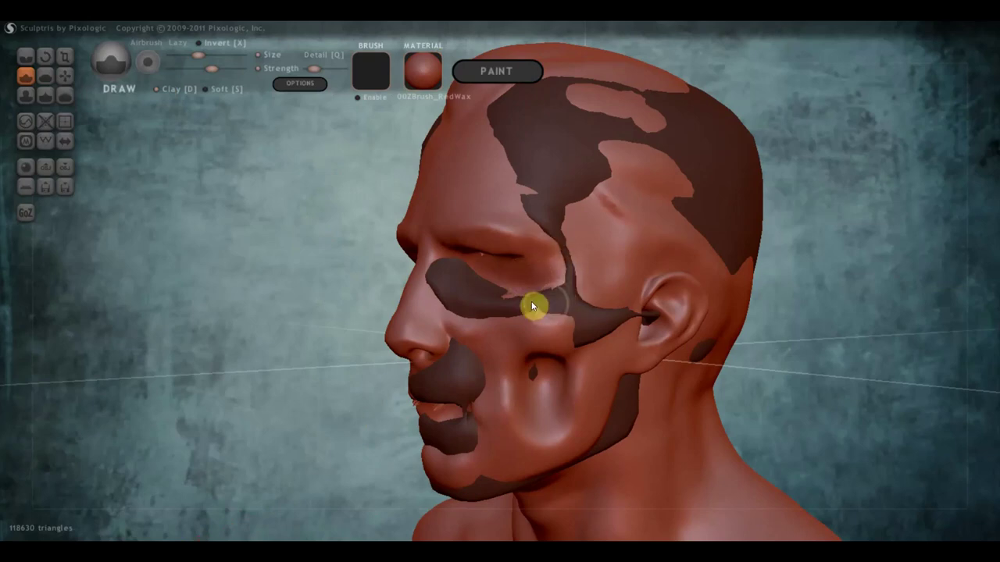
right_click_drag(531, 306, 711, 297)
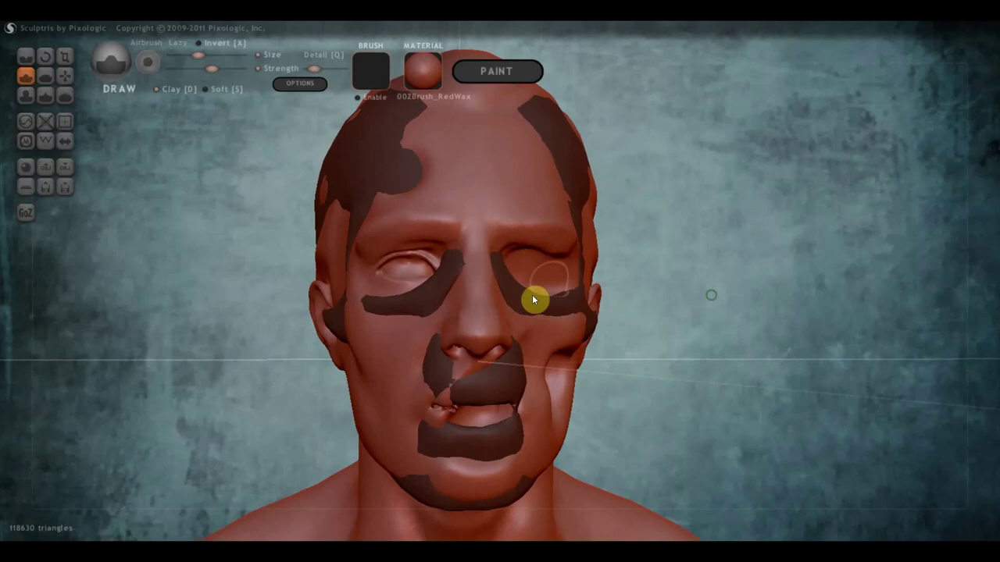
right_click_drag(533, 299, 645, 314)
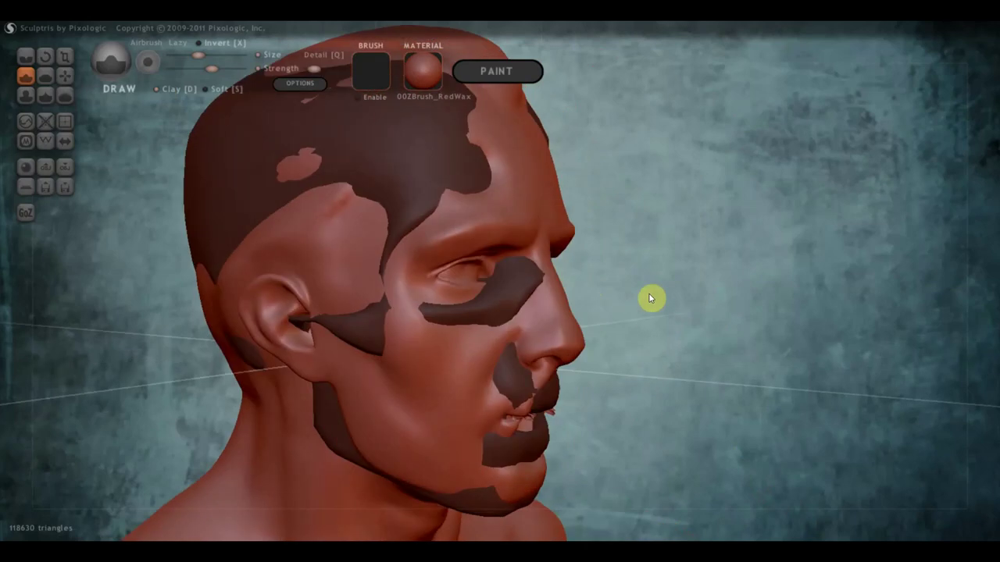
left_click(648, 299, "ctrl")
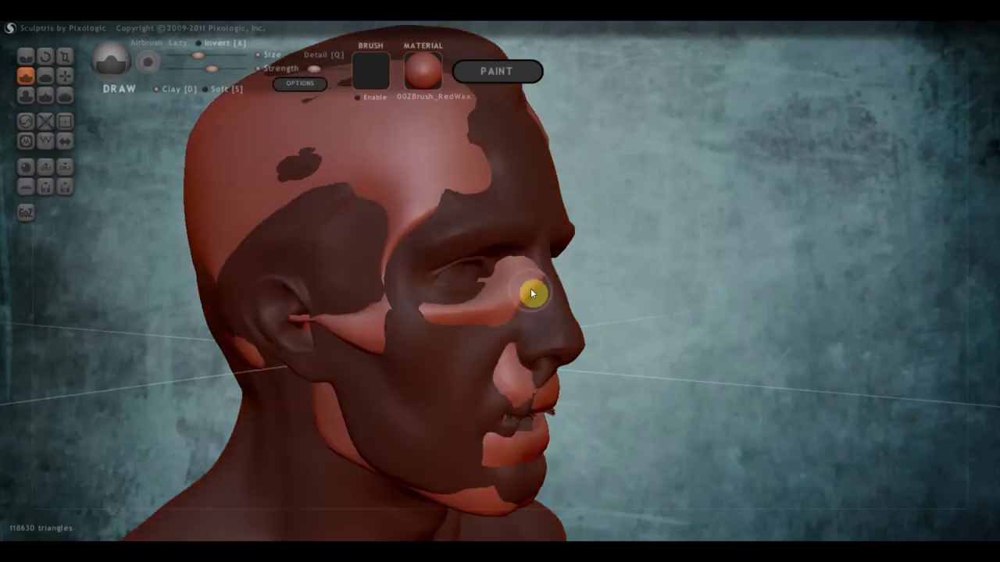
Sculpt around the eye's outer corner and build up the area above it
mouse_move(531, 293)
left_mouse_down()
mouse_move(531, 271)
mouse_move(512, 301)
mouse_move(531, 280)
mouse_move(457, 312)
mouse_move(494, 306)
left_mouse_up()
mouse_move(516, 269)
left_mouse_down()
mouse_move(502, 300)
mouse_move(392, 343)
mouse_move(297, 327)
left_mouse_up()
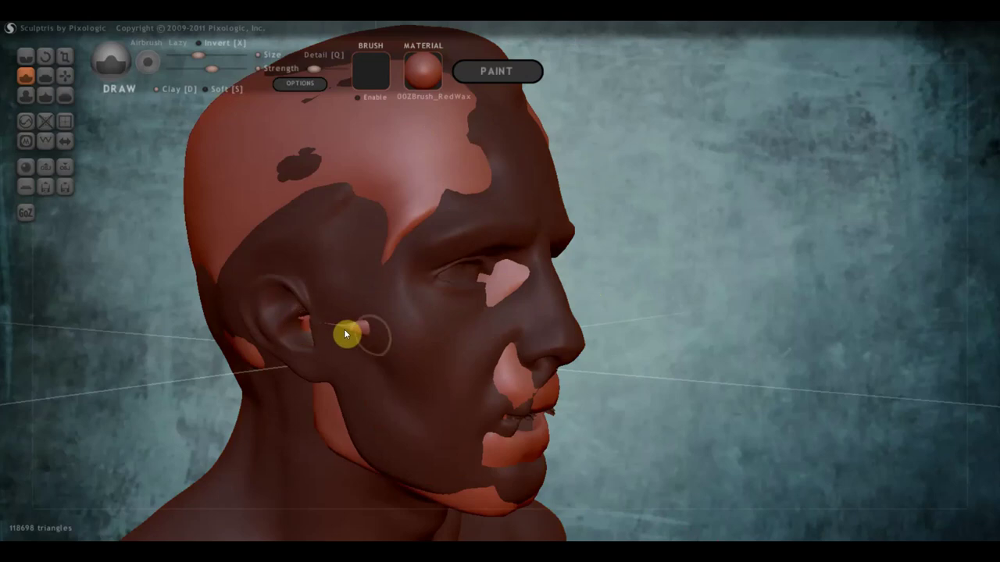
right_click_drag(366, 323, 257, 327)
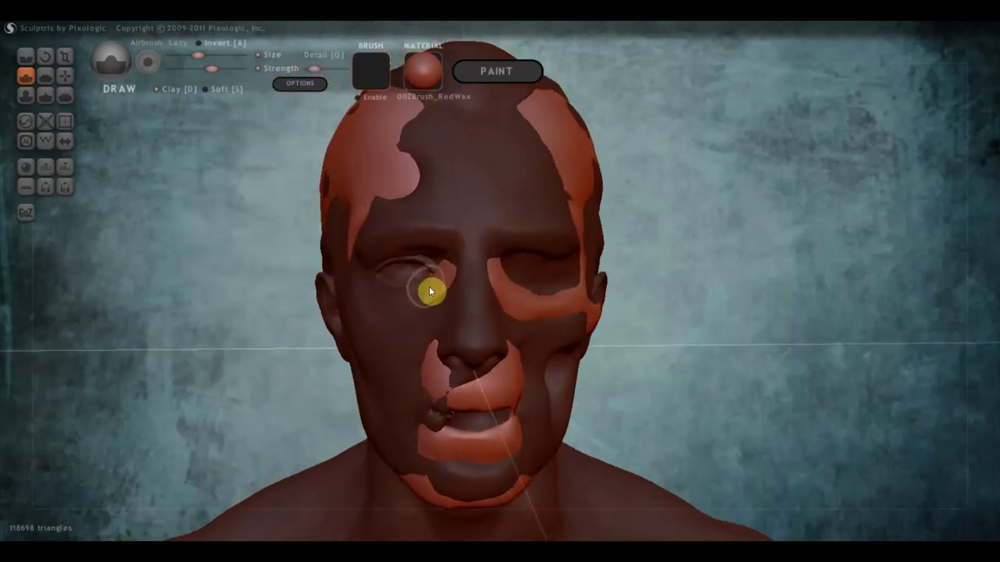
Select the Grab brush and toggle the mask back and forth to check masked areas
left_click(65, 75)
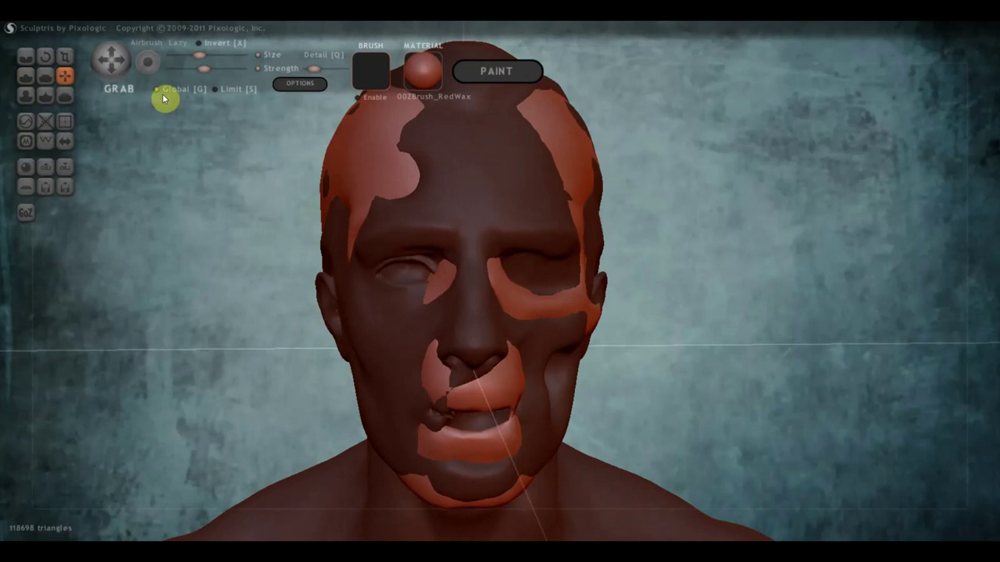
left_click(434, 285, "ctrl")
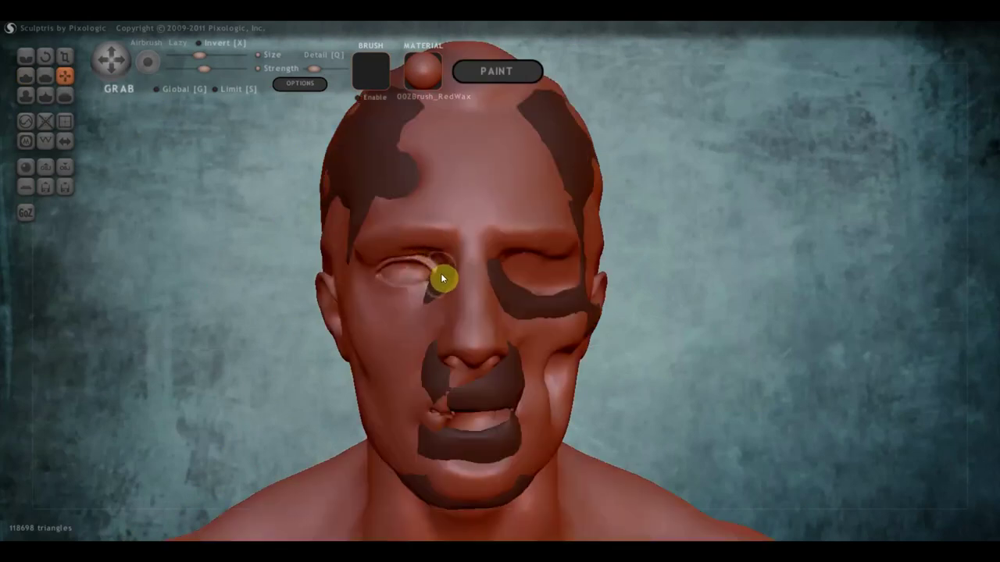
left_click(441, 278, "ctrl")
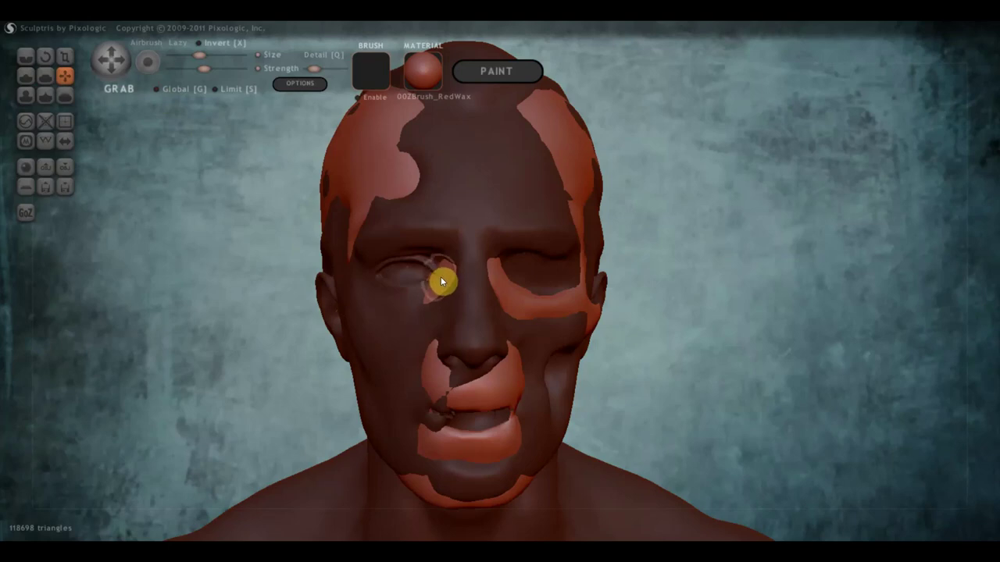
left_click(450, 246, "ctrl")
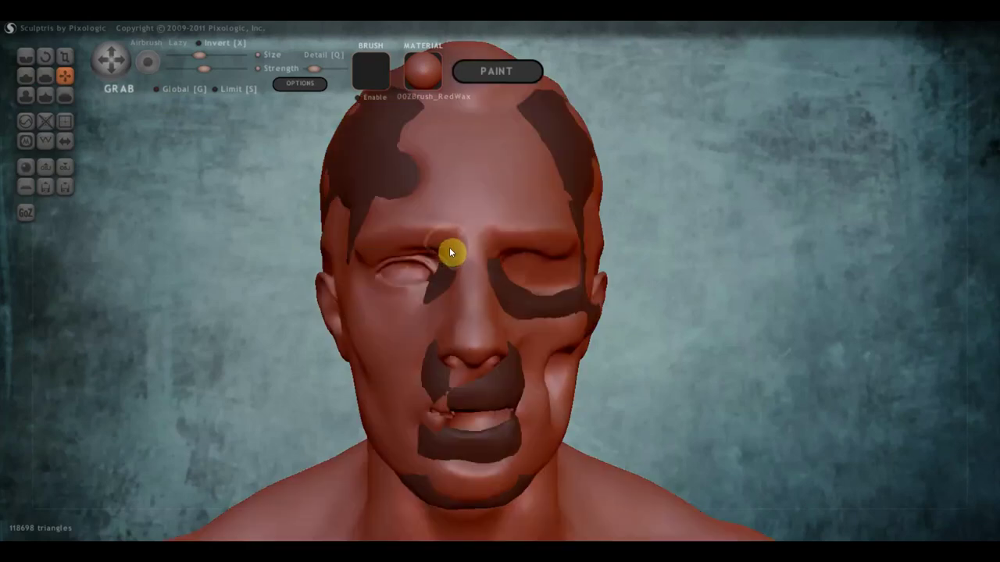
left_click(438, 284, "ctrl")
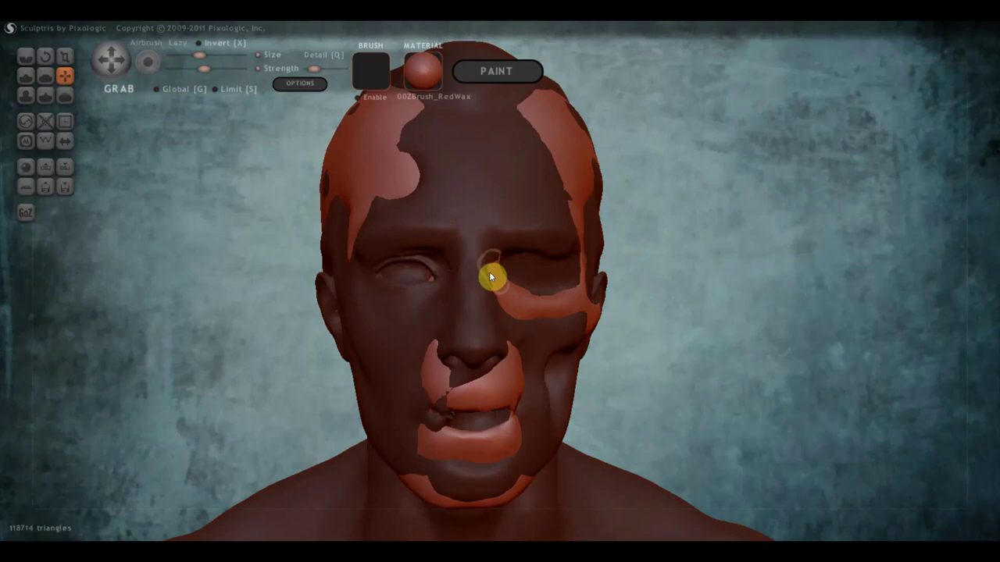
In profile view, invert the mask and extend it over the nose
mouse_move(489, 271)
right_mouse_down()
mouse_move(584, 297)
mouse_move(665, 293)
right_mouse_up()
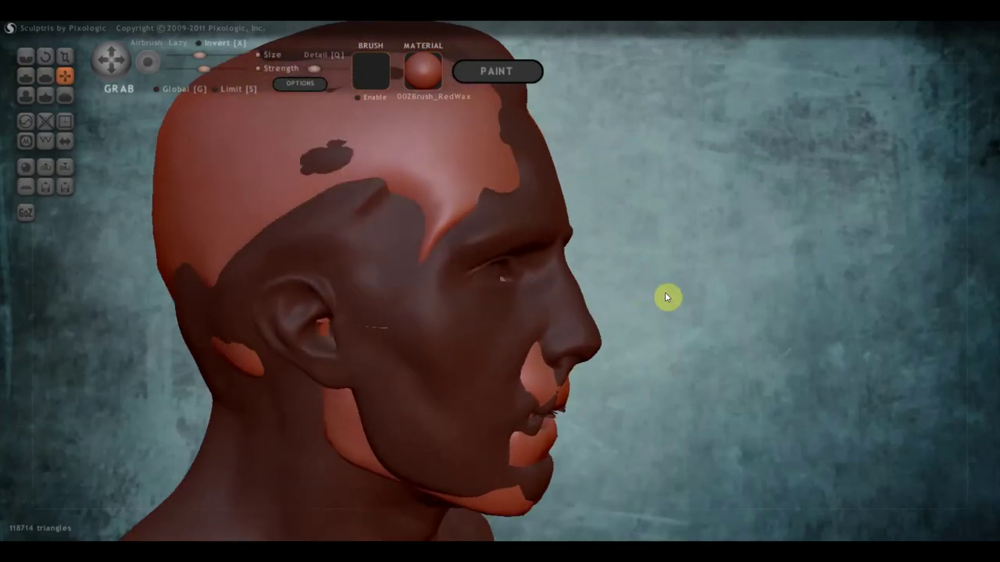
left_click(486, 336, "ctrl")
right_click_drag(596, 345, 413, 331)
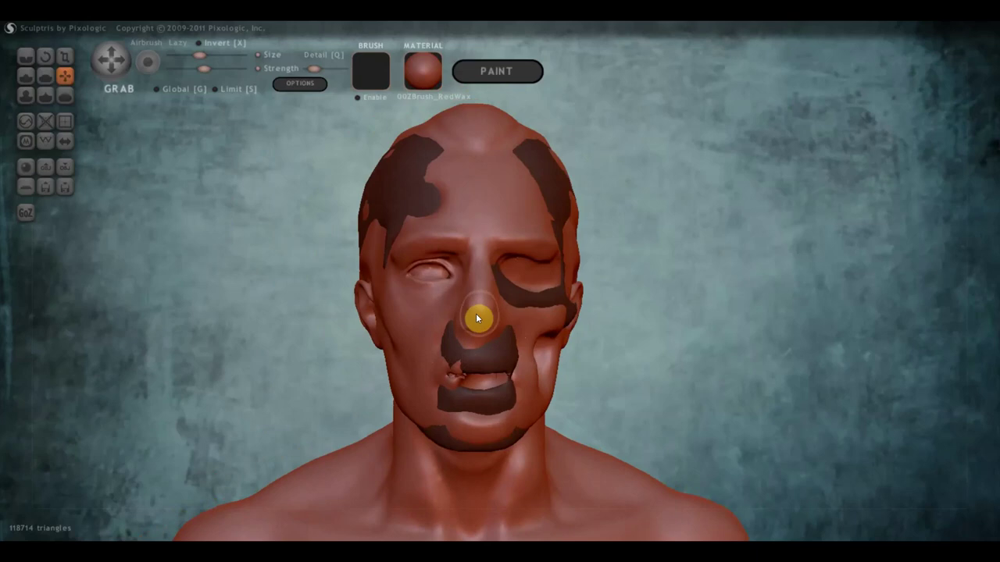
left_click_drag(460, 336, 471, 323, "ctrl")
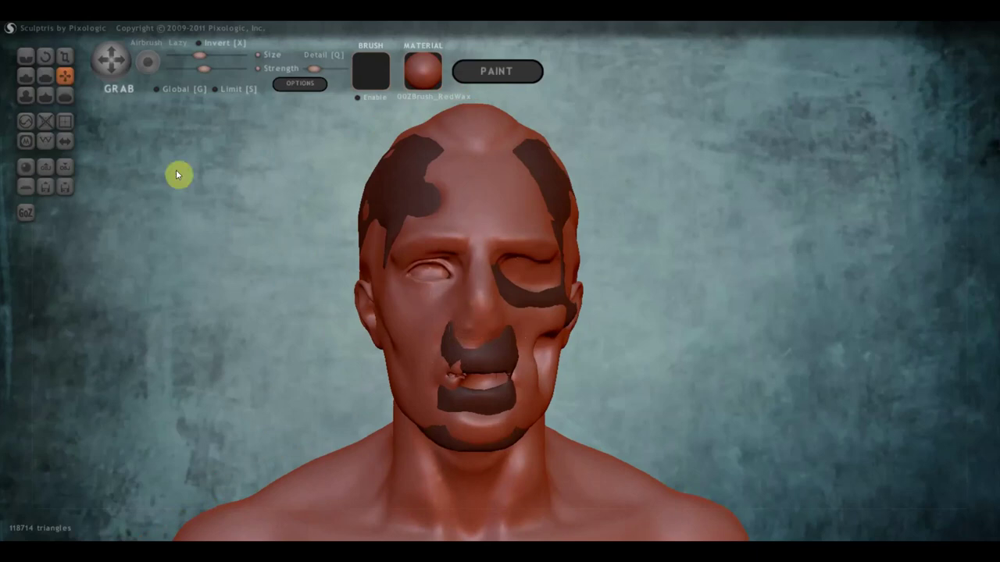
Using the Draw brush with Clay toggled, stroke up the nose and carve into the nostril
left_click(24, 78)
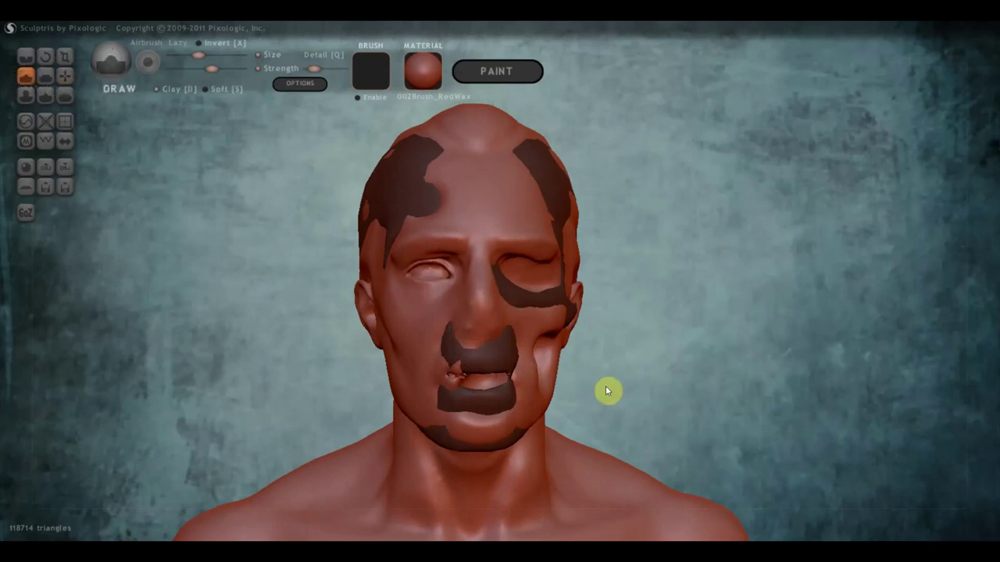
left_click_drag(480, 336, 476, 320)
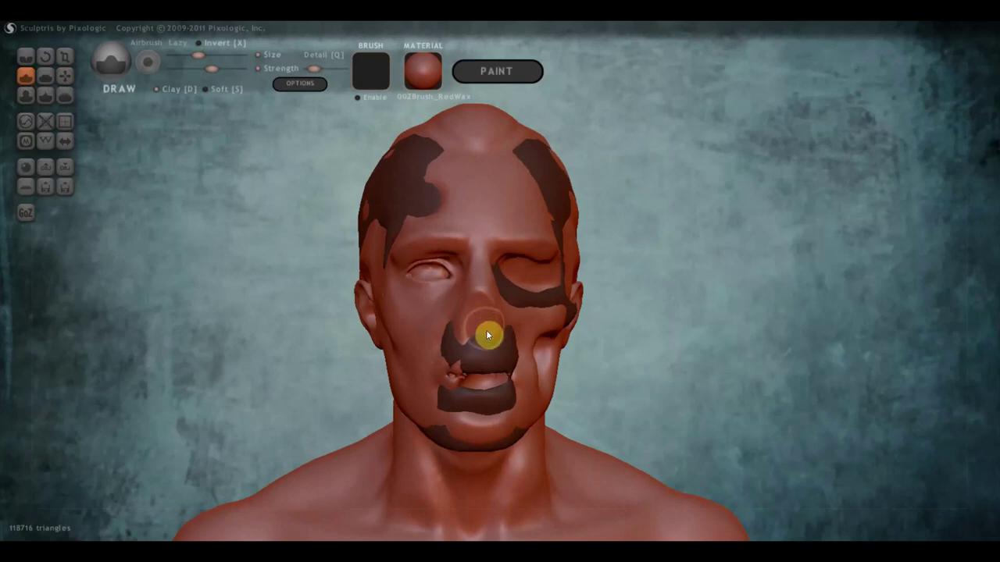
right_click_drag(487, 339, 504, 331)
scroll(484, 326, "up", 5)
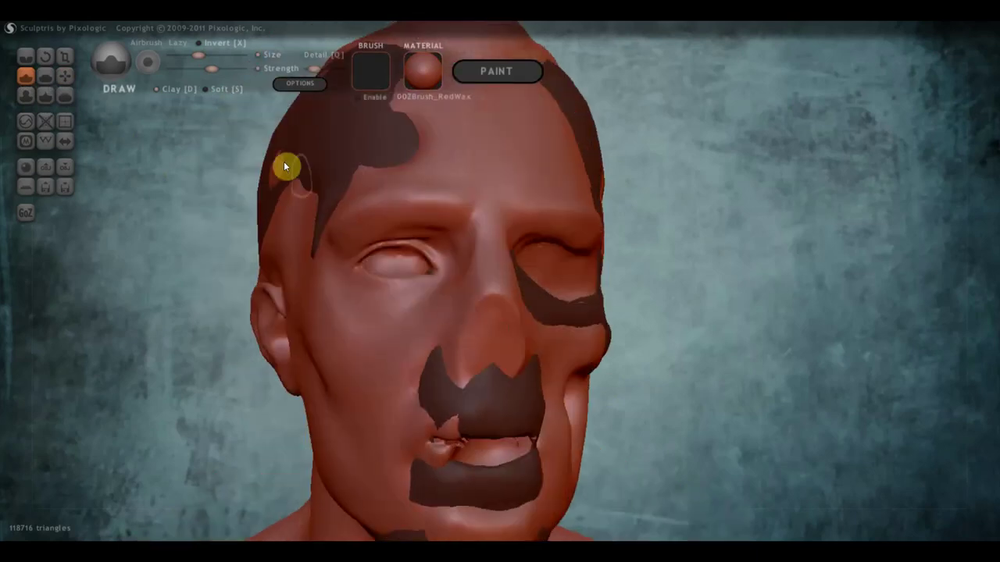
left_click(156, 89)
left_click_drag(197, 133, 480, 325)
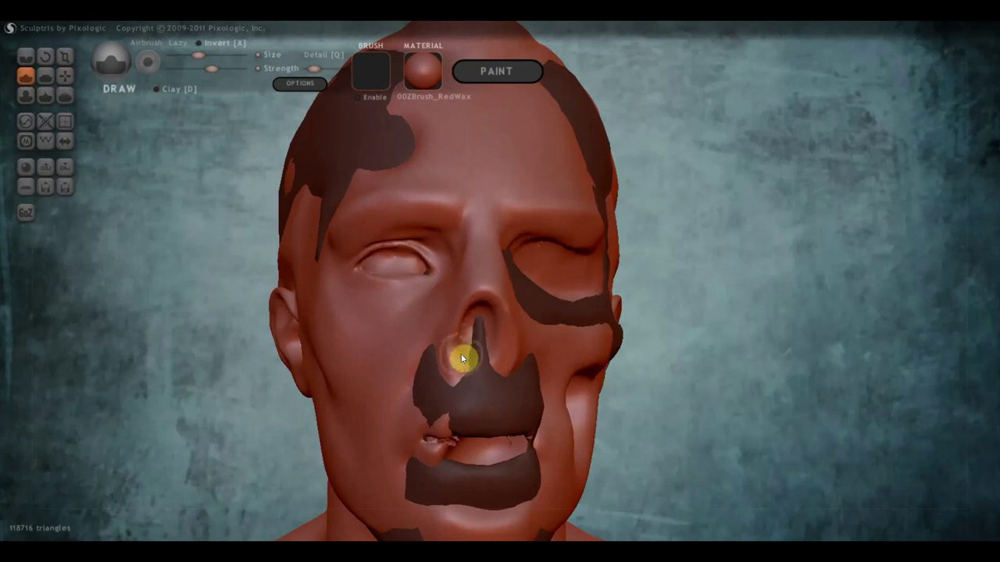
left_click_drag(486, 316, 497, 346)
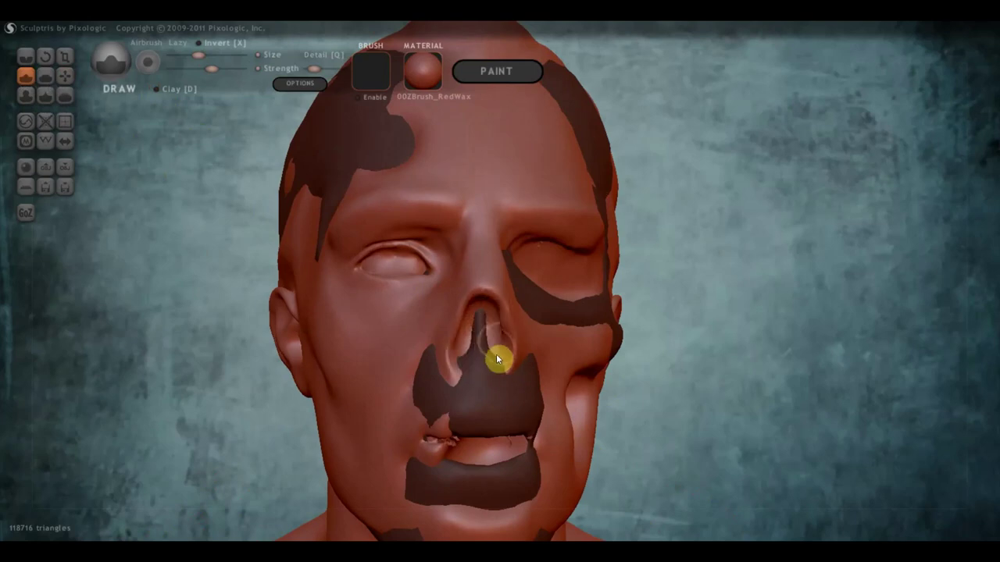
scroll(496, 344, "down", 3)
View the head from below and sculpt a bump beside the nostril
mouse_move(504, 348)
right_mouse_down()
mouse_move(434, 362)
mouse_move(609, 355)
right_mouse_up()
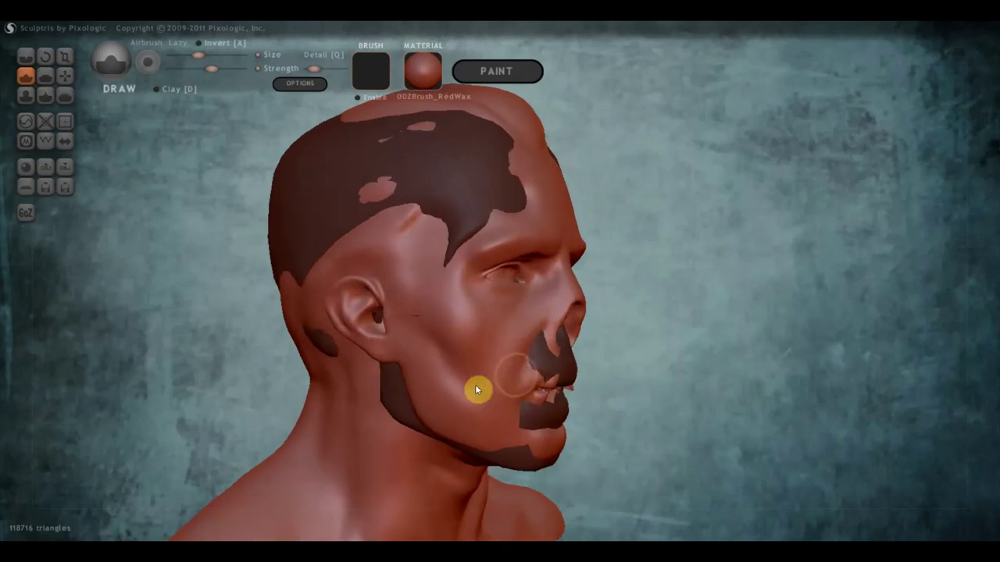
mouse_move(475, 387)
right_mouse_down()
mouse_move(425, 388)
mouse_move(210, 228)
right_mouse_up()
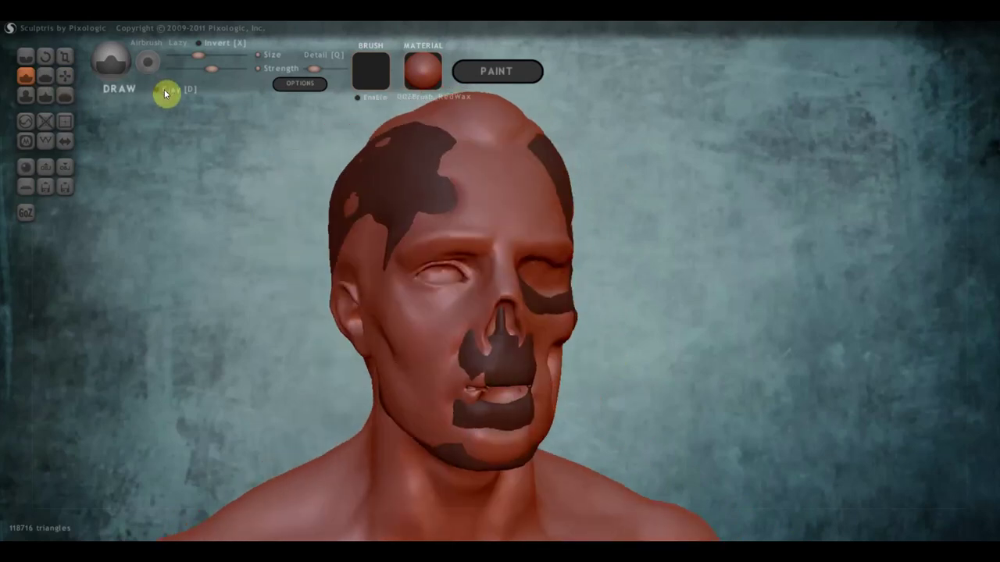
mouse_move(365, 224)
right_mouse_down()
mouse_move(520, 379)
mouse_move(501, 327)
mouse_move(494, 362)
mouse_move(793, 386)
right_mouse_up()
mouse_move(713, 340)
right_mouse_down()
mouse_move(718, 314)
mouse_move(712, 331)
mouse_move(678, 328)
mouse_move(388, 221)
right_mouse_up()
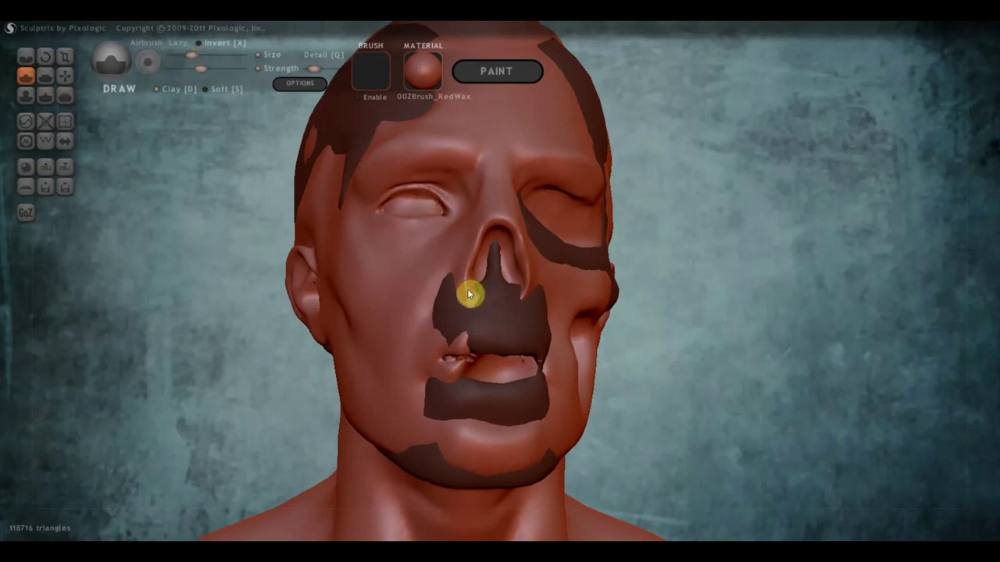
mouse_move(469, 294)
left_mouse_down()
mouse_move(462, 336)
mouse_move(471, 326)
mouse_move(439, 355)
left_mouse_up()
Build a raised ridge along the upper lip and sculpt the corner of the mouth
mouse_move(451, 366)
right_mouse_down()
mouse_move(368, 386)
mouse_move(393, 363)
right_mouse_up()
left_click_drag(425, 361, 494, 363)
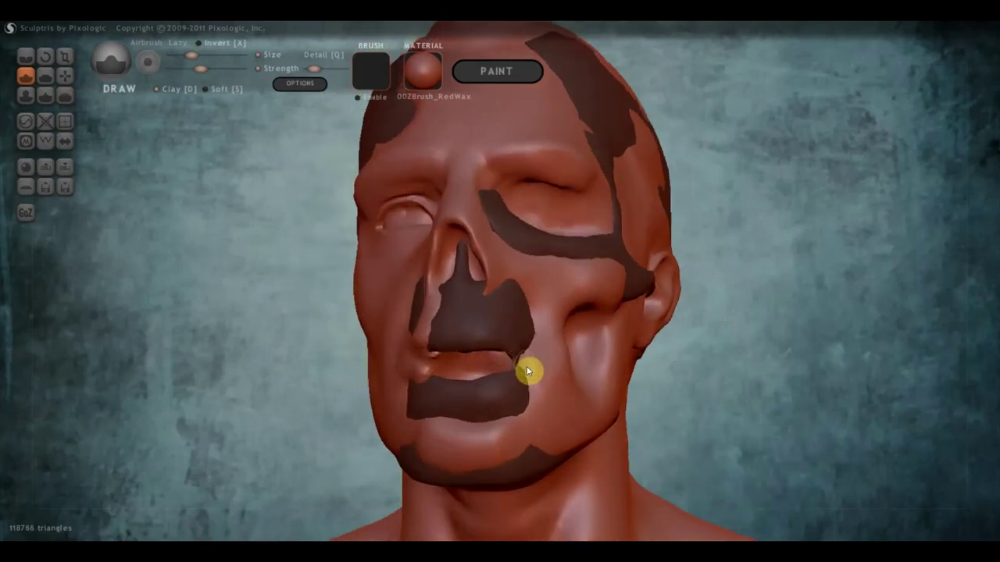
mouse_move(534, 367)
right_mouse_down()
mouse_move(473, 375)
mouse_move(514, 357)
right_mouse_up()
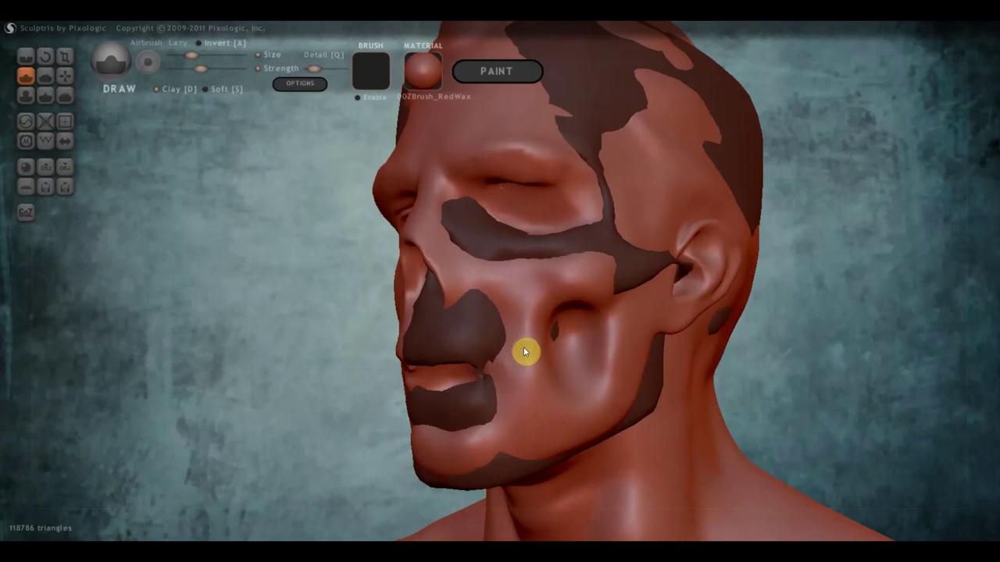
mouse_move(524, 350)
left_mouse_down()
mouse_move(501, 382)
mouse_move(522, 328)
mouse_move(544, 327)
mouse_move(511, 354)
mouse_move(526, 286)
mouse_move(448, 251)
left_mouse_up()
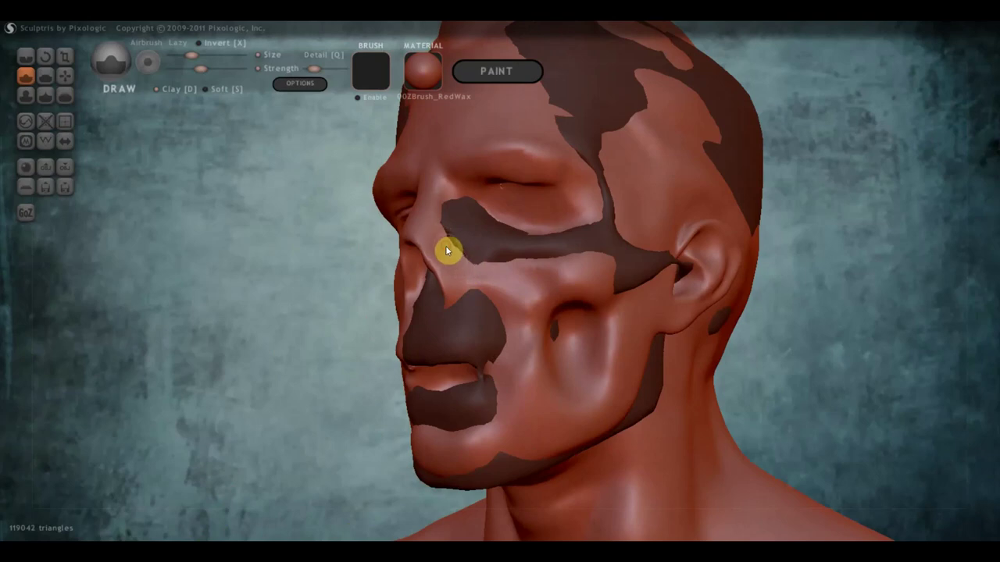
mouse_move(500, 207)
right_mouse_down()
mouse_move(514, 190)
mouse_move(560, 190)
mouse_move(562, 171)
mouse_move(639, 200)
mouse_move(654, 229)
mouse_move(550, 260)
right_mouse_up()
scroll(509, 238, "up", 2)
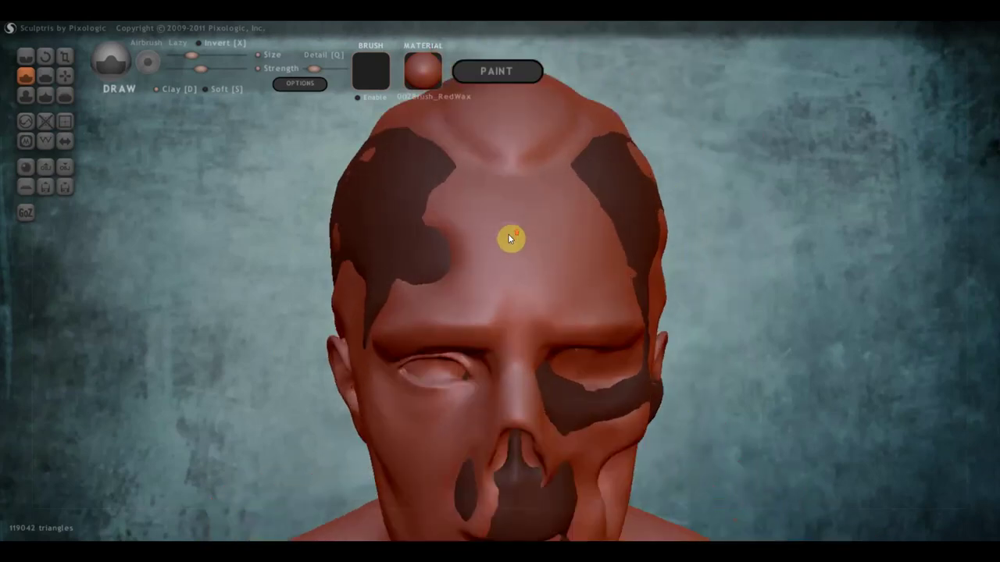
Carve crease lines up the middle of the forehead with the Crease brush
left_click(35, 55)
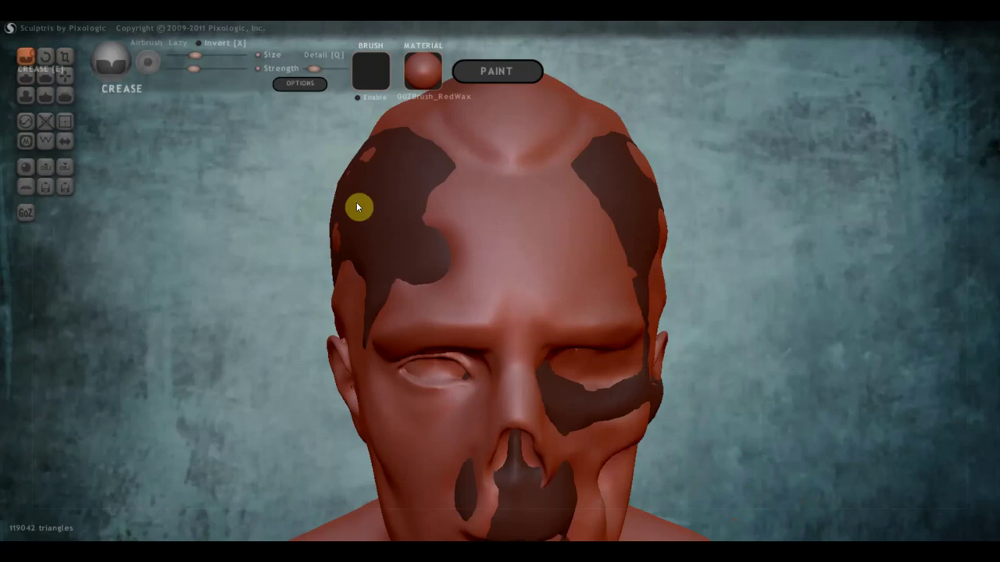
left_click_drag(493, 245, 513, 294)
left_click_drag(601, 281, 554, 184)
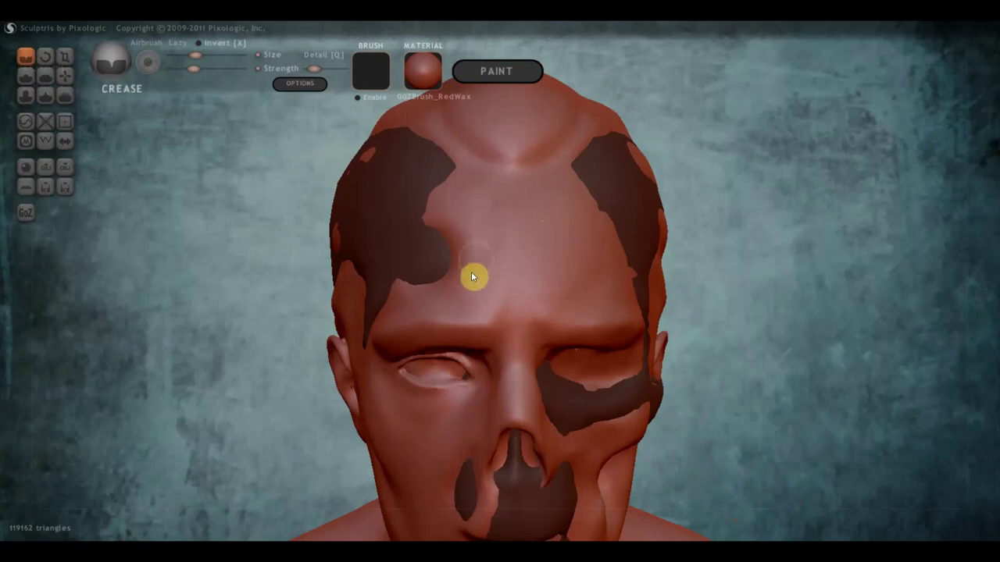
left_click_drag(561, 298, 594, 208)
Build up the forehead with Draw strokes, then raise a patch and ridge with Clay off
left_click(26, 78)
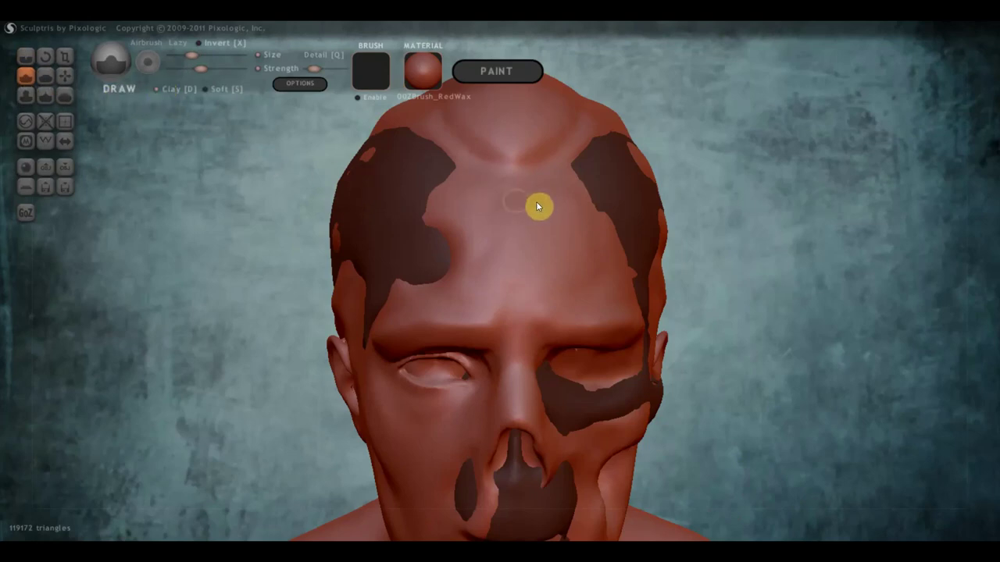
mouse_move(538, 205)
left_mouse_down()
mouse_move(509, 209)
mouse_move(486, 288)
mouse_move(568, 288)
mouse_move(581, 232)
mouse_move(549, 220)
left_mouse_up()
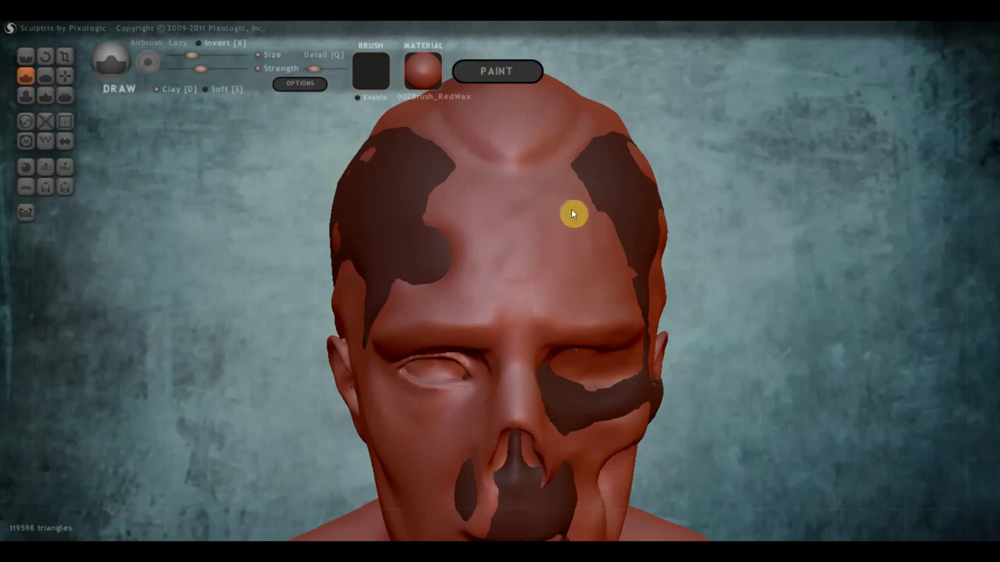
left_click_drag(572, 209, 573, 257)
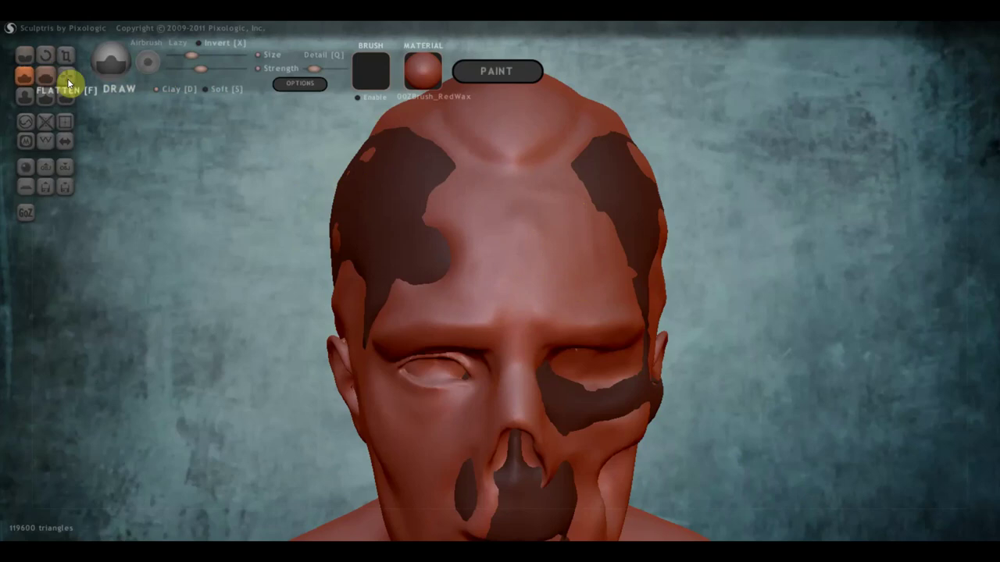
left_click(157, 89)
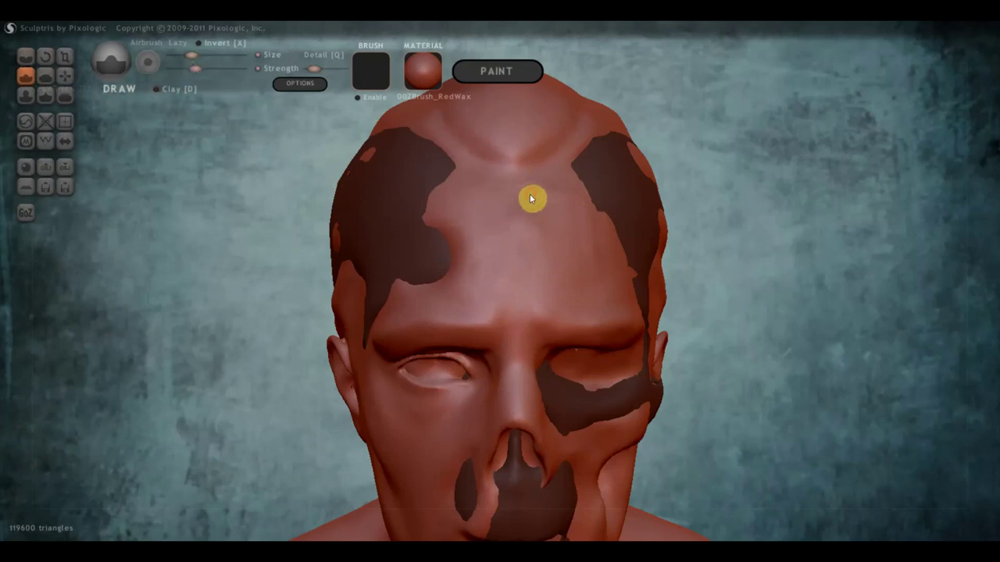
mouse_move(529, 199)
left_mouse_down()
mouse_move(495, 229)
mouse_move(486, 279)
mouse_move(570, 304)
mouse_move(557, 321)
mouse_move(603, 334)
mouse_move(614, 303)
mouse_move(594, 227)
mouse_move(562, 196)
mouse_move(516, 214)
mouse_move(501, 237)
left_mouse_up()
left_click_drag(489, 272, 542, 235)
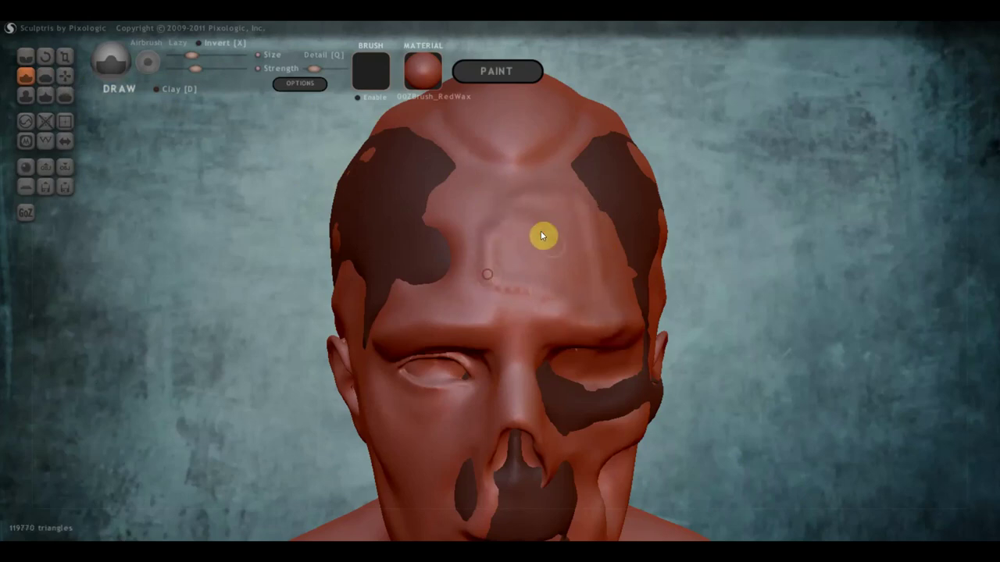
mouse_move(542, 234)
right_mouse_down()
mouse_move(534, 252)
mouse_move(493, 231)
right_mouse_up()
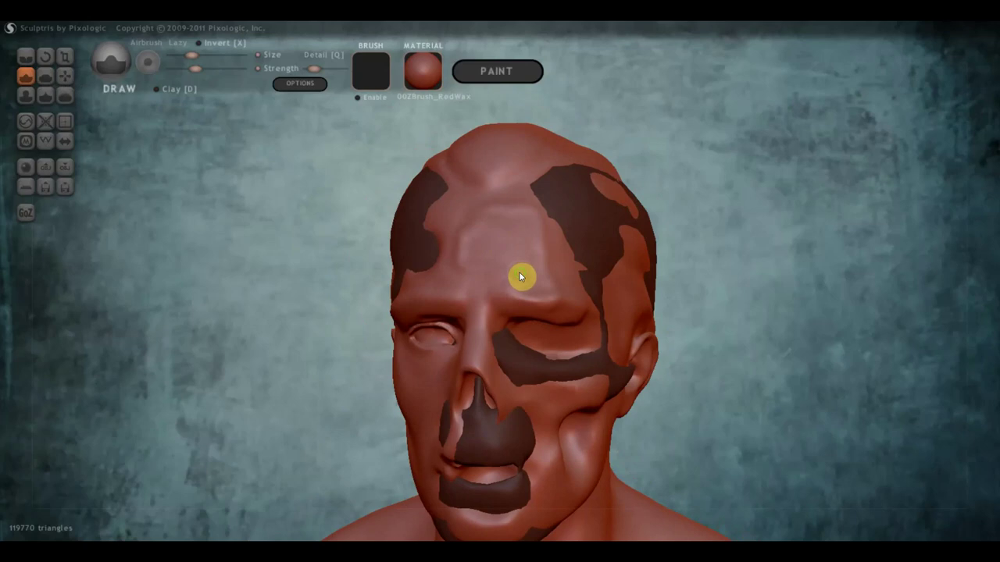
Add small Draw strokes near the forehead and around the eye socket
mouse_move(520, 275)
right_mouse_down()
mouse_move(591, 274)
mouse_move(475, 281)
mouse_move(490, 311)
right_mouse_up()
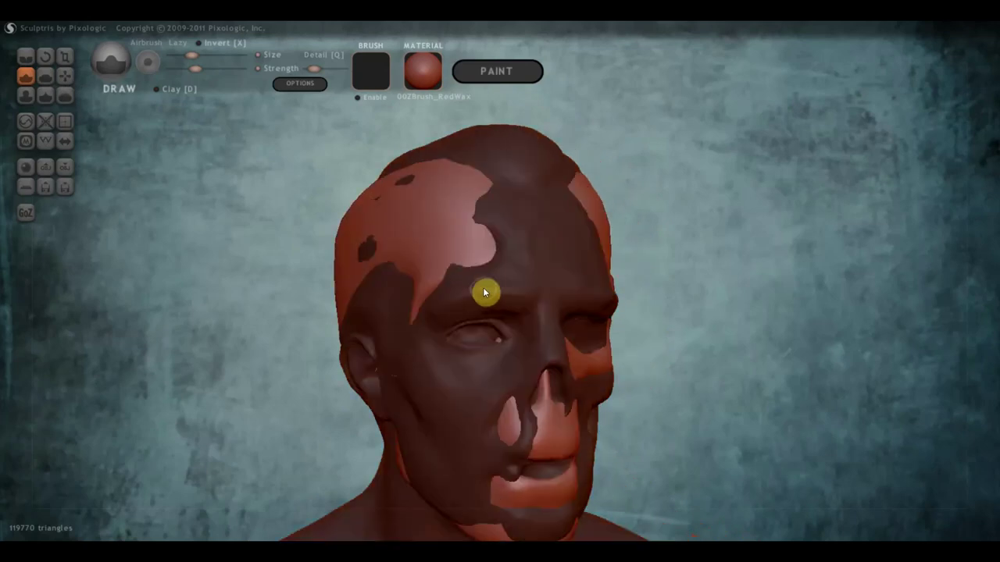
mouse_move(480, 276)
left_mouse_down()
mouse_move(478, 265)
mouse_move(520, 299)
left_mouse_up()
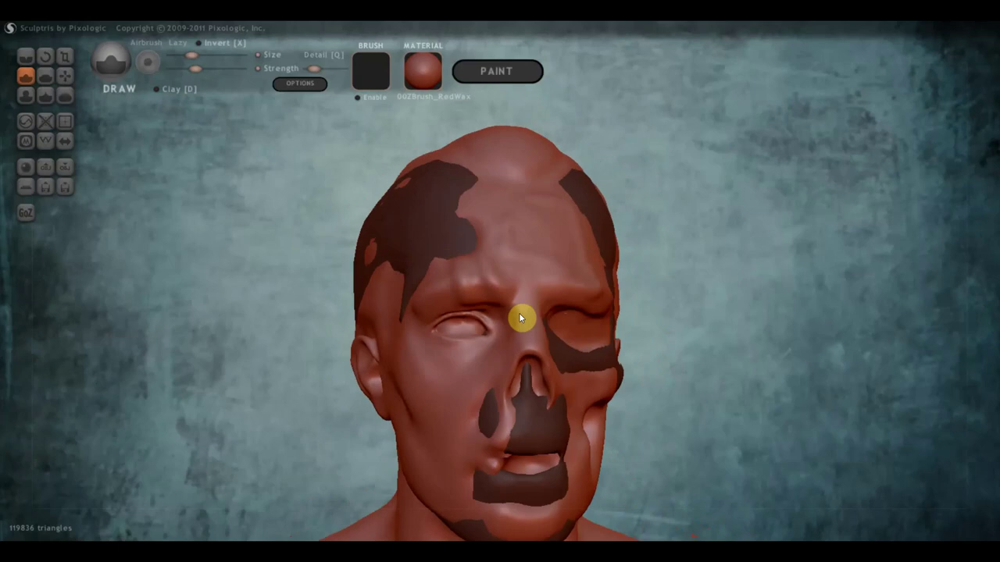
left_click_drag(461, 311, 459, 312)
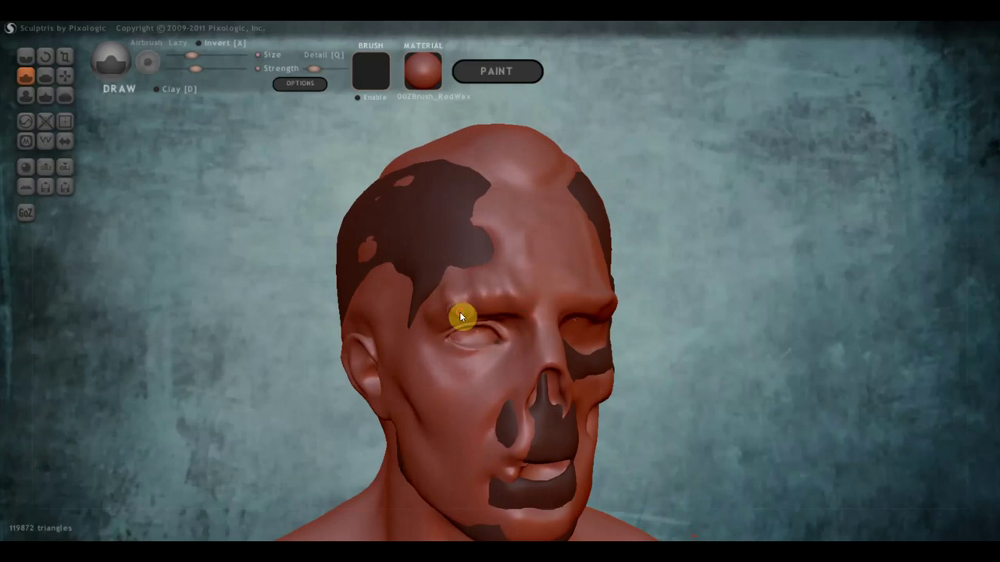
right_click_drag(459, 312, 559, 366)
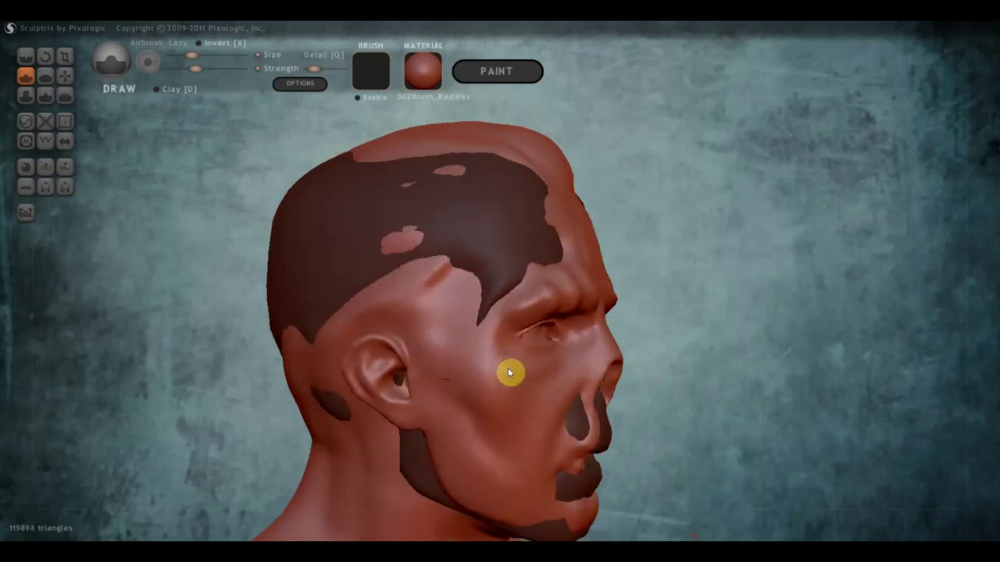
left_click_drag(508, 372, 547, 379)
Turn on Clay, add a stroke on the cheek, and inspect the eye area up close
left_click(159, 92)
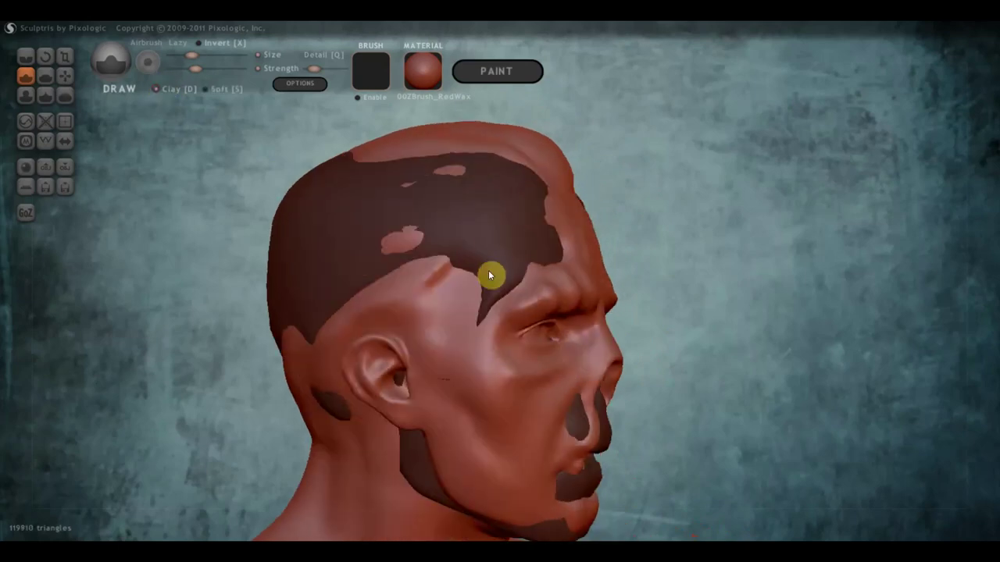
right_click_drag(488, 271, 521, 360)
left_click_drag(546, 357, 535, 382)
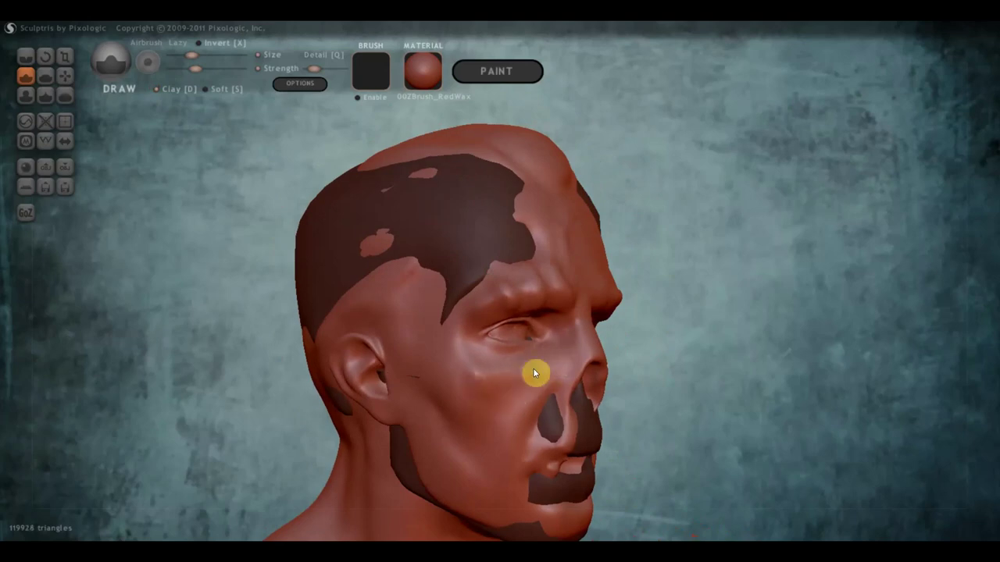
mouse_move(516, 386)
right_mouse_down()
mouse_move(417, 385)
mouse_move(449, 369)
right_mouse_up()
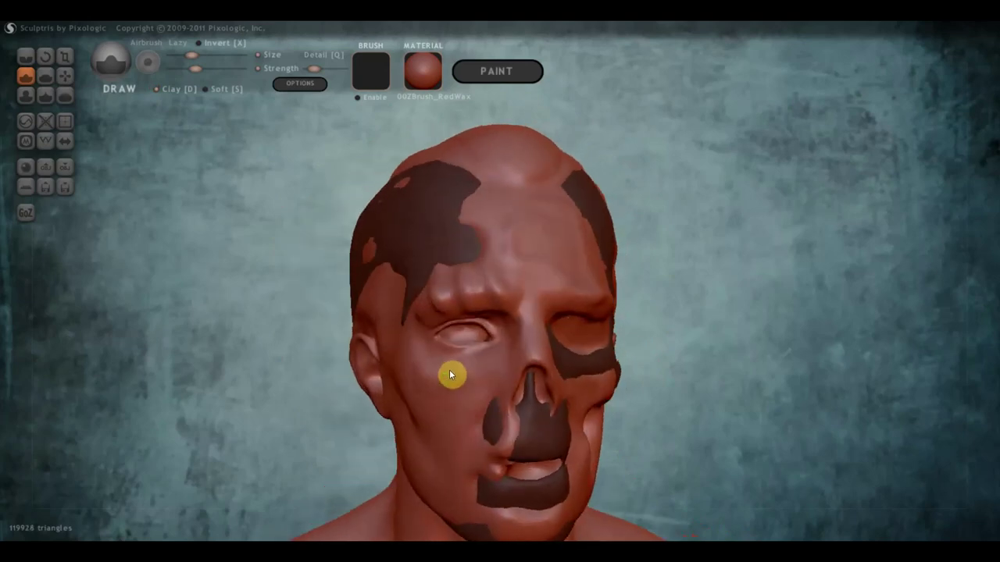
scroll(478, 383, "up", 3)
scroll(479, 386, "down", 3)
right_click_drag(486, 402, 505, 415)
scroll(505, 415, "up", 3)
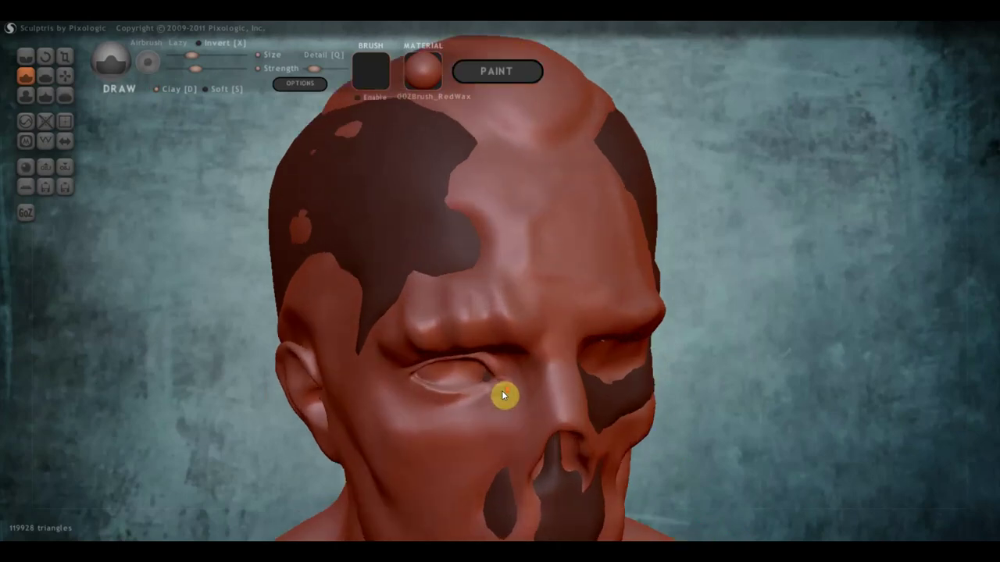
Carve a crease into the face with the Crease brush at raised strength
left_click(31, 55)
mouse_move(464, 441)
right_mouse_down()
mouse_move(458, 402)
mouse_move(446, 401)
right_mouse_up()
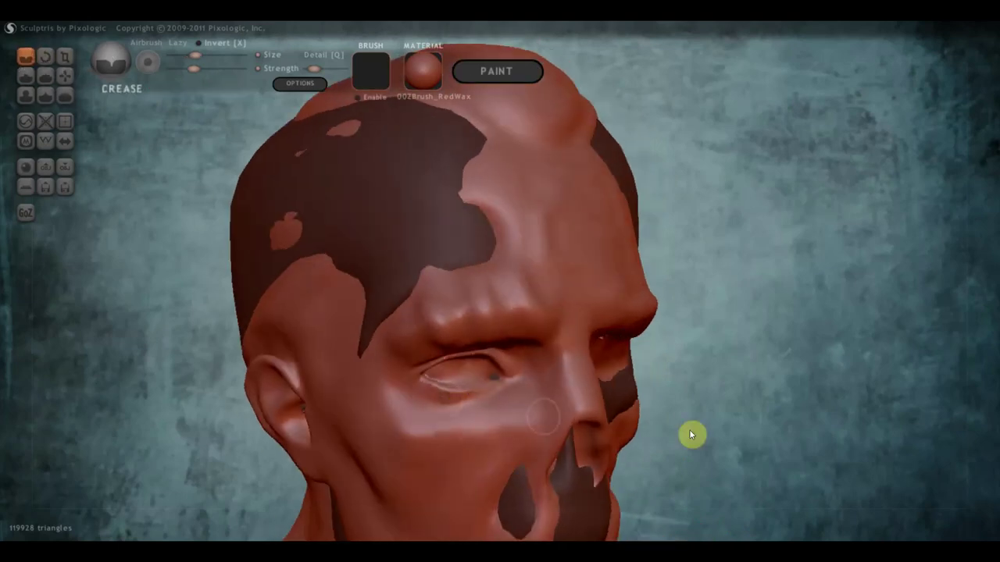
mouse_move(712, 430)
right_mouse_down()
mouse_move(730, 369)
mouse_move(599, 237)
right_mouse_up()
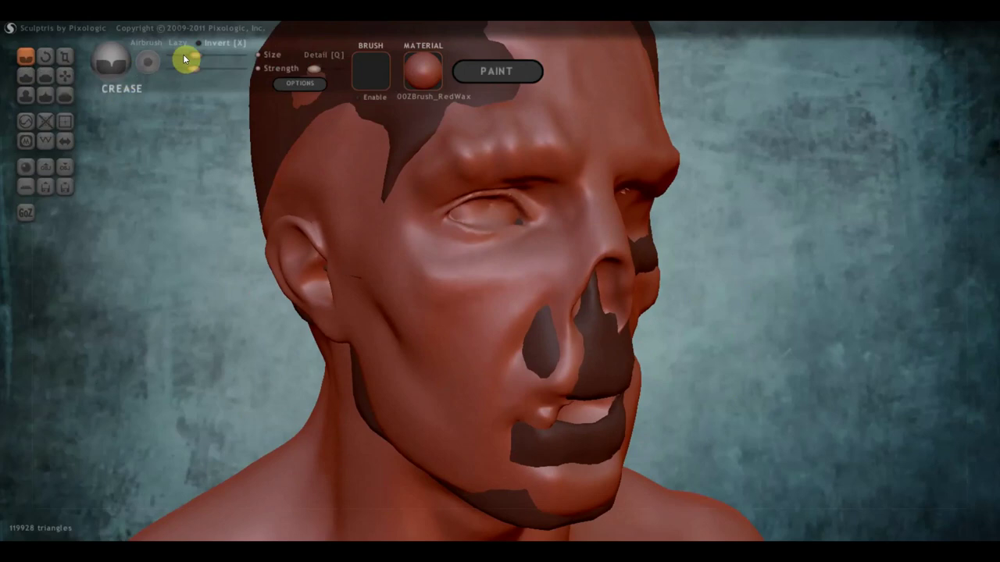
right_click_drag(457, 235, 447, 259)
left_click_drag(194, 69, 207, 70)
scroll(312, 186, "up", 2)
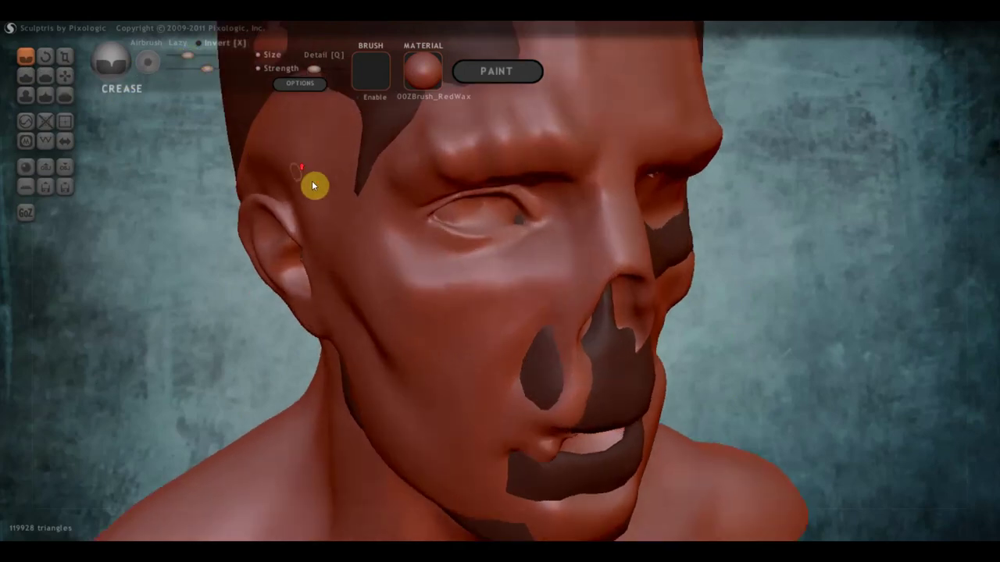
mouse_move(399, 227)
left_mouse_down()
mouse_move(417, 251)
mouse_move(377, 219)
left_mouse_up()
Sculpt clay wrinkles on the cheek and under the eye beside the nose
left_click(32, 72)
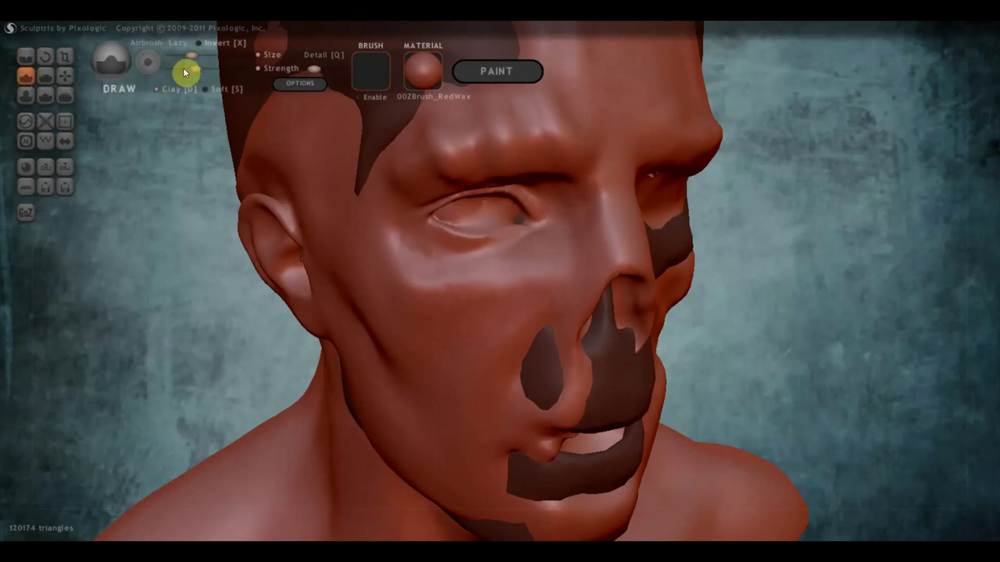
left_click(157, 88)
mouse_move(398, 231)
left_mouse_down()
mouse_move(422, 255)
mouse_move(409, 250)
mouse_move(500, 276)
mouse_move(535, 268)
mouse_move(561, 238)
left_mouse_up()
mouse_move(585, 183)
left_mouse_down()
mouse_move(549, 261)
mouse_move(513, 270)
mouse_move(420, 271)
mouse_move(394, 206)
mouse_move(414, 196)
left_mouse_up()
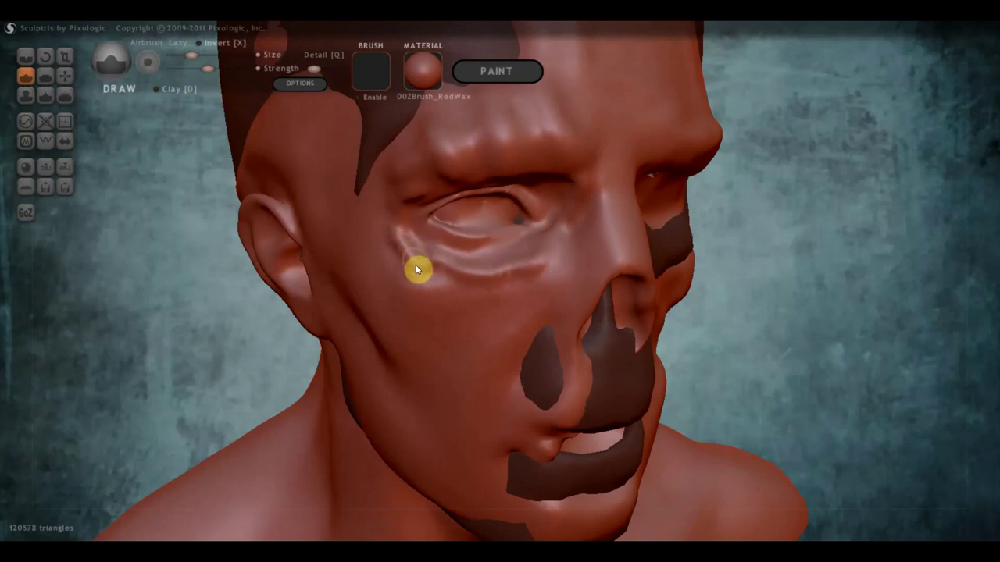
left_click_drag(415, 268, 422, 277)
mouse_move(421, 276)
right_mouse_down()
mouse_move(328, 262)
mouse_move(526, 294)
mouse_move(572, 274)
right_mouse_up()
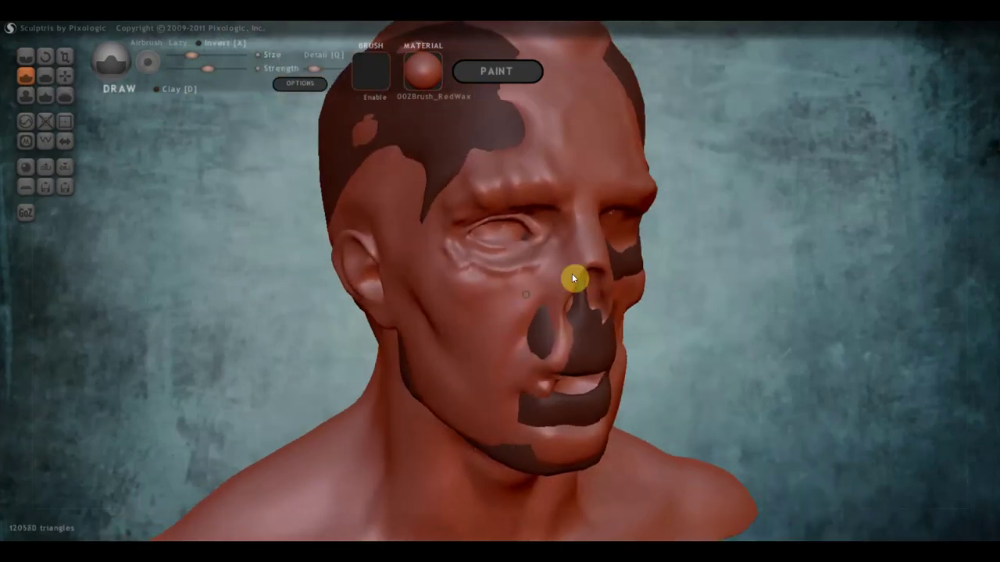
right_click_drag(550, 330, 542, 349)
Invert the mask so the face patches are exposed
left_click(559, 337, "ctrl")
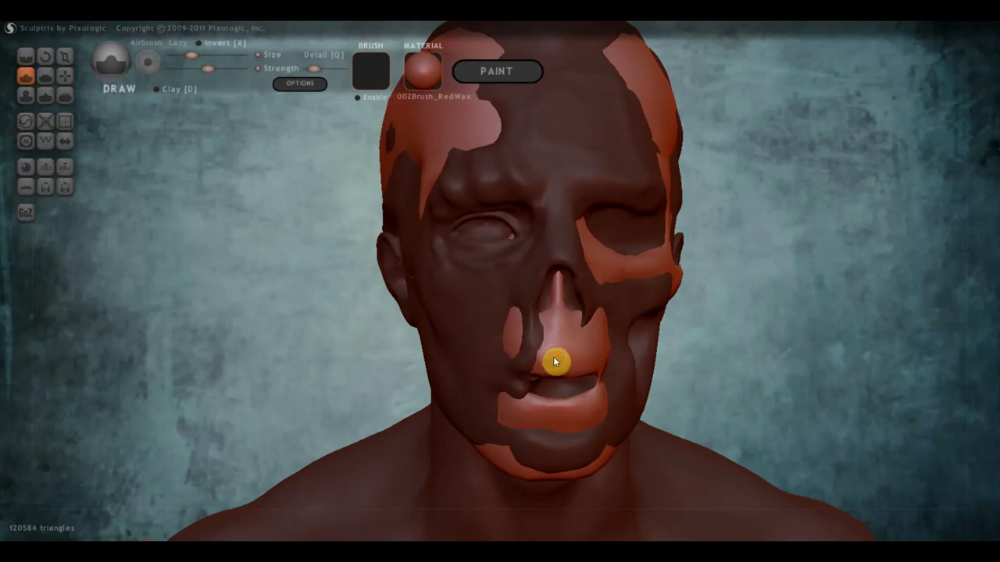
left_click(553, 367, "ctrl")
left_click(551, 364, "ctrl")
Build up and shape the upper lip out to its corner with the Draw brush
left_click_drag(552, 376, 599, 368)
right_click_drag(599, 368, 512, 364)
mouse_move(550, 356)
left_mouse_down()
mouse_move(550, 377)
mouse_move(572, 348)
mouse_move(534, 361)
left_mouse_up()
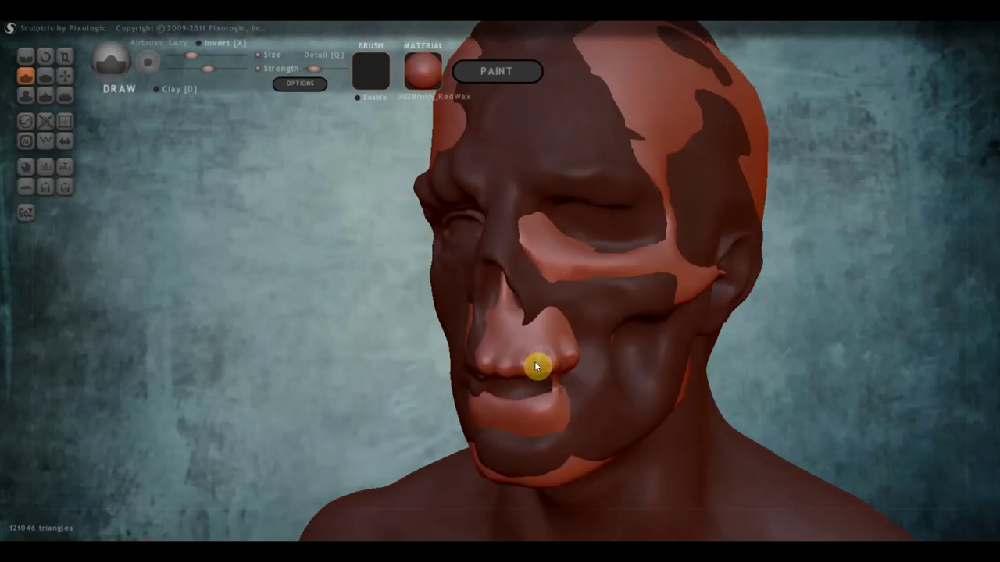
mouse_move(534, 361)
right_mouse_down()
mouse_move(561, 367)
mouse_move(527, 351)
right_mouse_up()
mouse_move(527, 350)
left_mouse_down()
mouse_move(530, 365)
mouse_move(548, 364)
mouse_move(515, 367)
mouse_move(518, 394)
mouse_move(567, 409)
mouse_move(583, 393)
mouse_move(625, 386)
left_mouse_up()
left_click(44, 76)
scroll(411, 323, "up", 2)
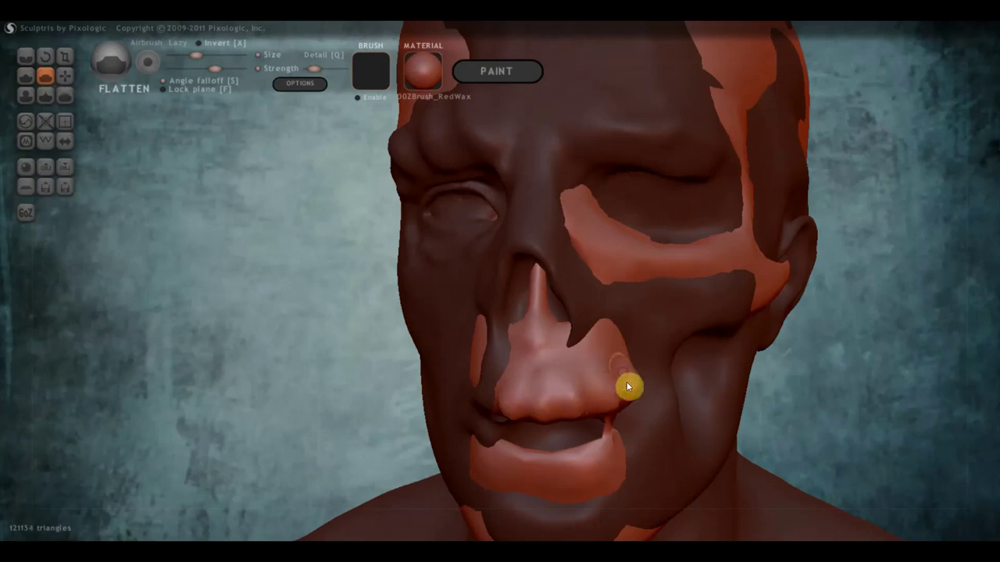
Carve zigzag creases across the nose tip and along the cheek band under the eye
left_click(26, 56)
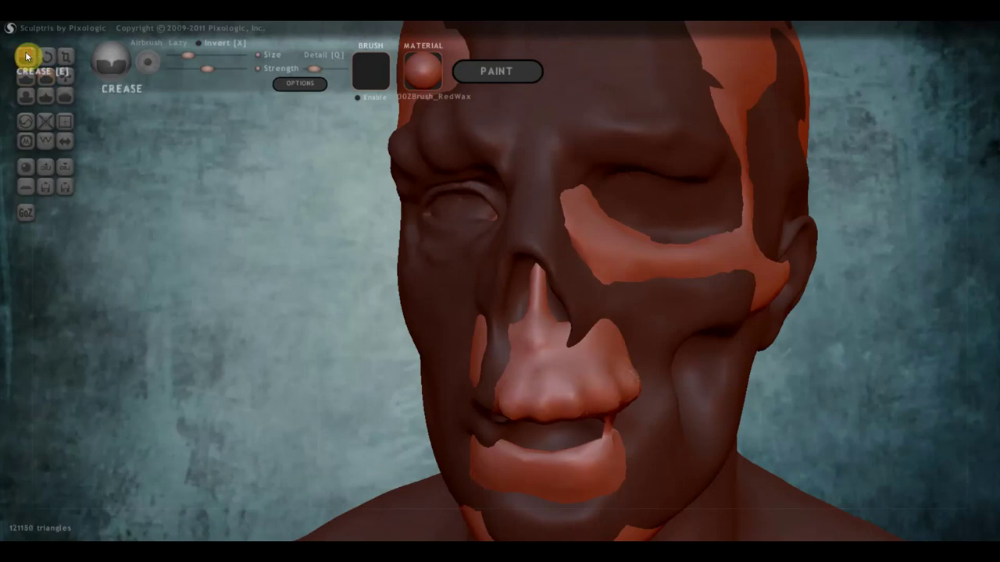
mouse_move(517, 373)
left_mouse_down()
mouse_move(533, 401)
mouse_move(556, 373)
mouse_move(563, 414)
mouse_move(574, 374)
mouse_move(616, 390)
mouse_move(591, 369)
mouse_move(615, 368)
mouse_move(609, 357)
mouse_move(539, 357)
mouse_move(514, 343)
left_mouse_up()
mouse_move(611, 256)
left_mouse_down()
mouse_move(571, 212)
mouse_move(607, 264)
mouse_move(644, 282)
left_mouse_up()
Restore the original mask, add a small cheek crease, and build a bump on the chin
right_click_drag(644, 282, 734, 239)
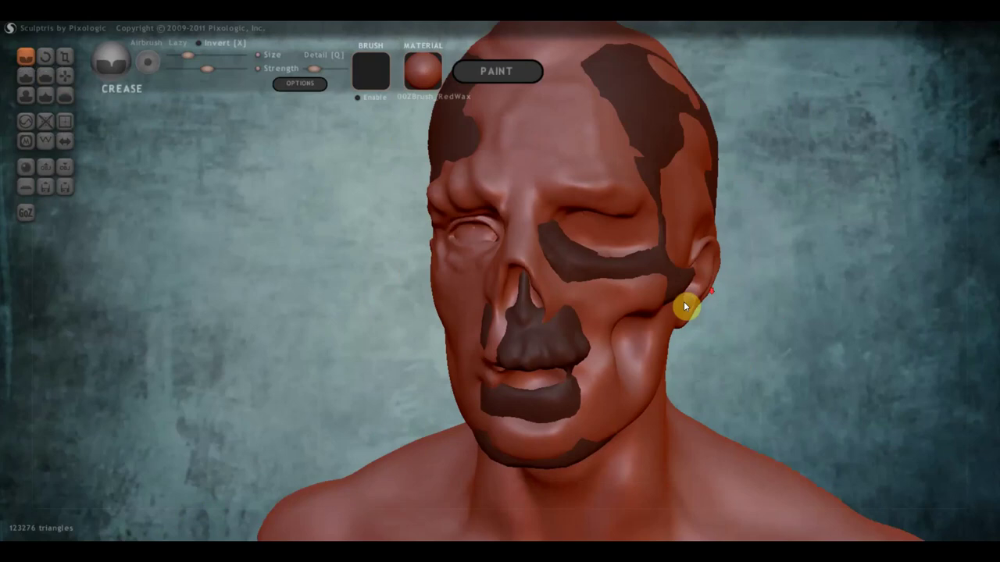
mouse_move(683, 302)
right_mouse_down()
mouse_move(599, 310)
mouse_move(586, 282)
right_mouse_up()
mouse_move(586, 282)
left_mouse_down()
mouse_move(559, 361)
mouse_move(567, 304)
mouse_move(555, 396)
mouse_move(523, 421)
mouse_move(482, 425)
mouse_move(516, 422)
left_mouse_up()
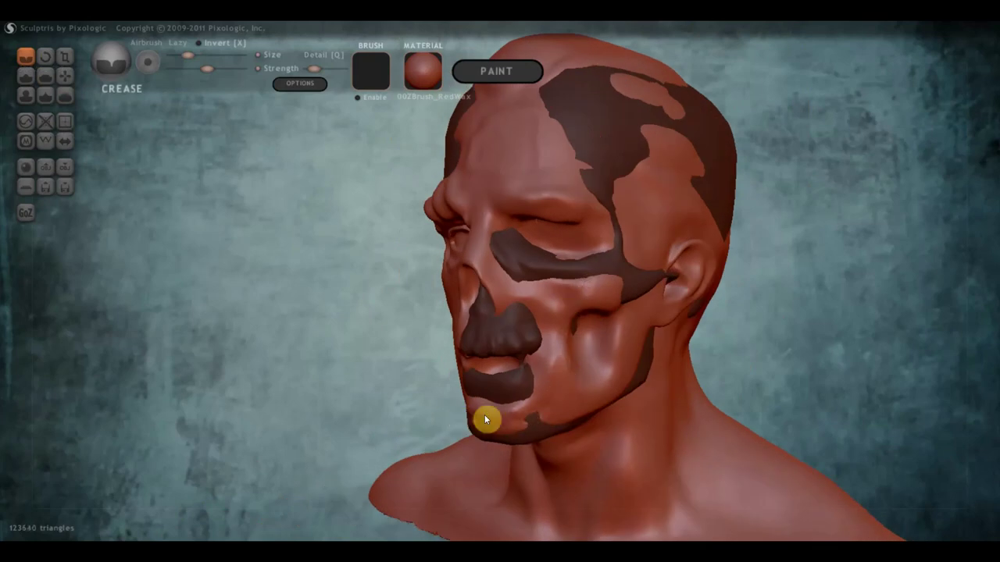
right_click_drag(489, 417, 622, 403)
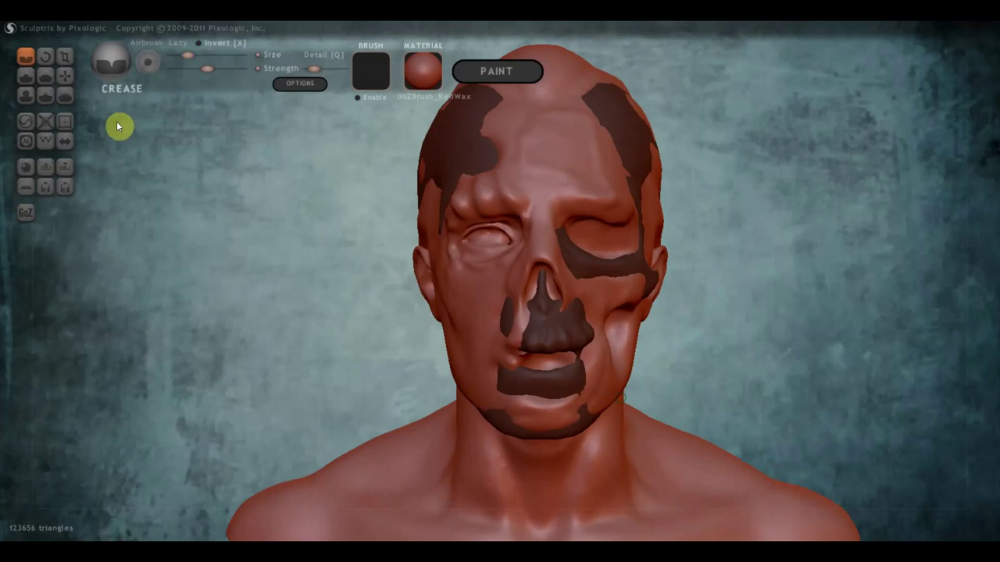
left_click(25, 75)
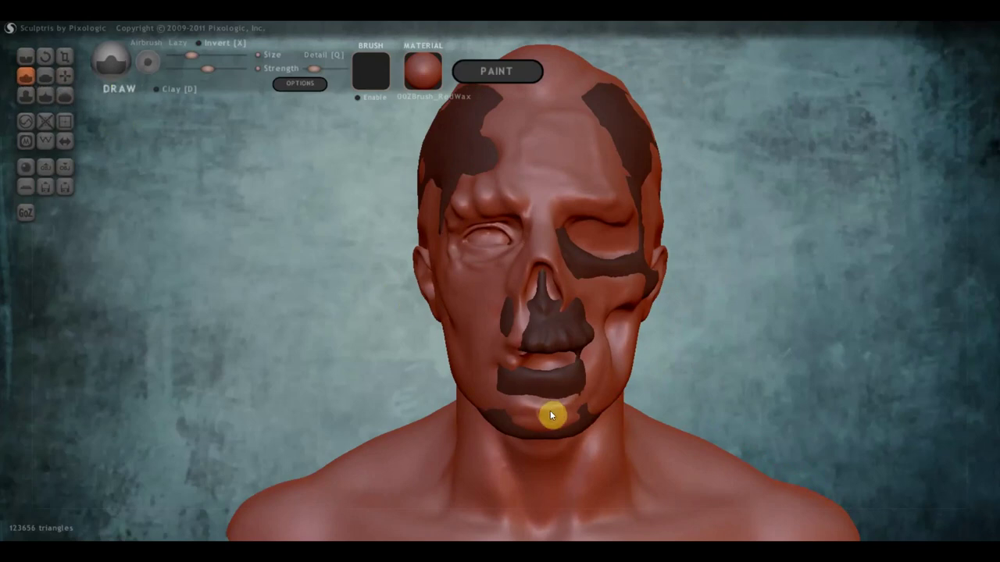
mouse_move(539, 407)
left_mouse_down()
mouse_move(506, 396)
mouse_move(565, 399)
left_mouse_up()
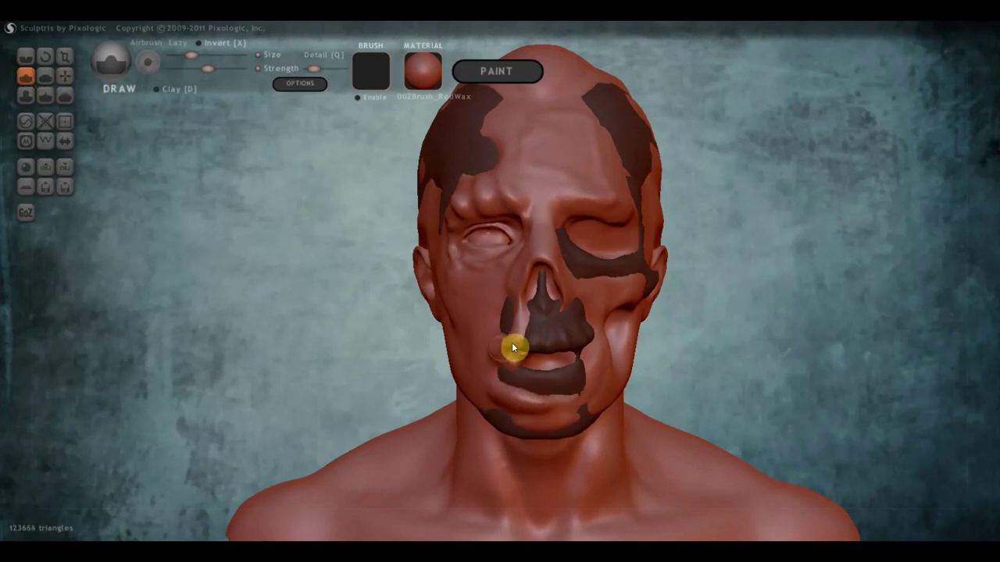
Swell the upper lip's left corner and invert the mask twice back to dark patches
left_click_drag(514, 347, 495, 352)
mouse_move(495, 363)
right_mouse_down()
mouse_move(579, 365)
mouse_move(539, 349)
mouse_move(429, 351)
right_mouse_up()
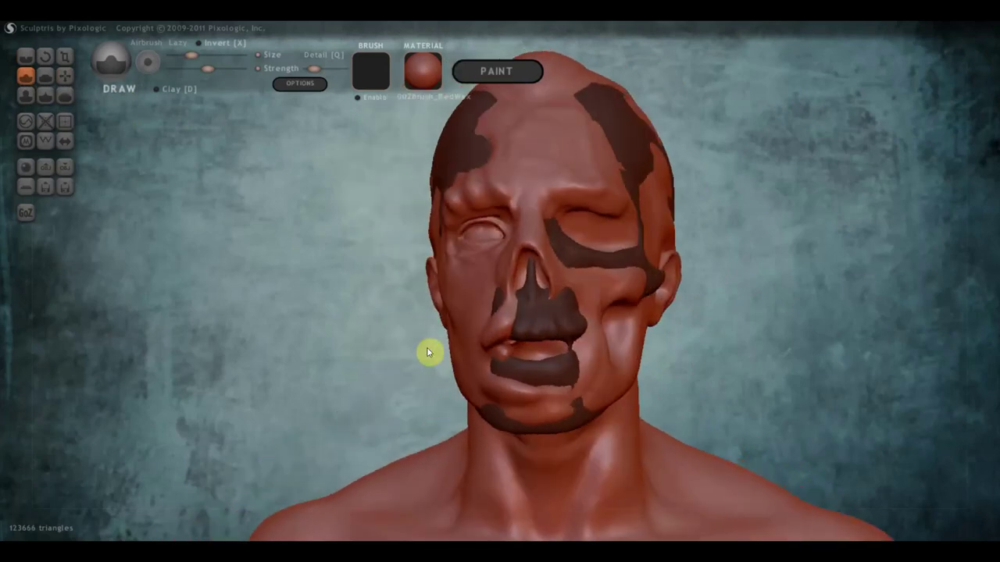
left_click(517, 328, "ctrl")
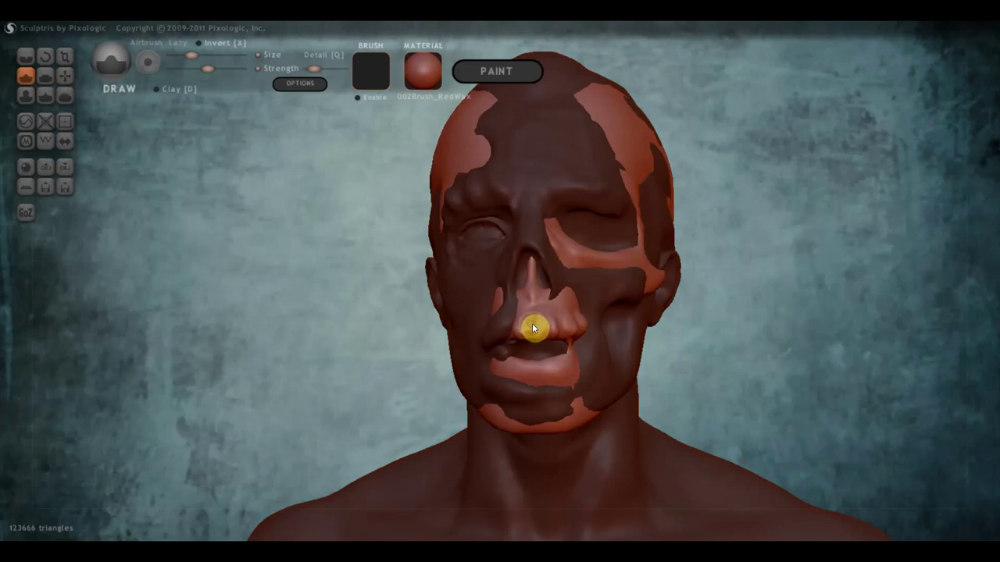
left_click(500, 316, "ctrl")
In side profile, sculpt a ridged hollow into the ear with a larger Draw brush
right_click_drag(509, 321, 471, 301)
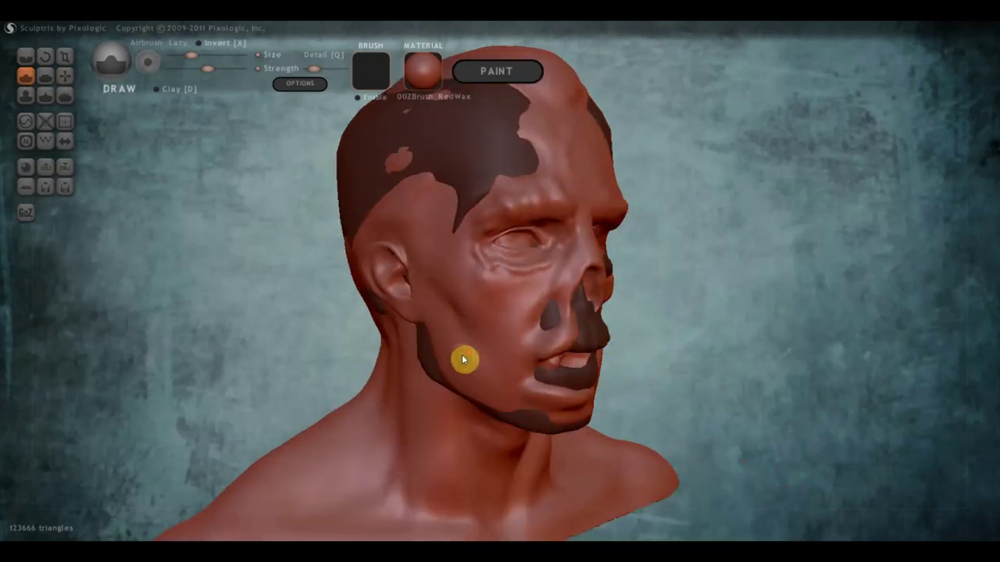
mouse_move(464, 357)
right_mouse_down()
mouse_move(506, 351)
mouse_move(455, 299)
mouse_move(334, 312)
mouse_move(463, 305)
mouse_move(422, 237)
right_mouse_up()
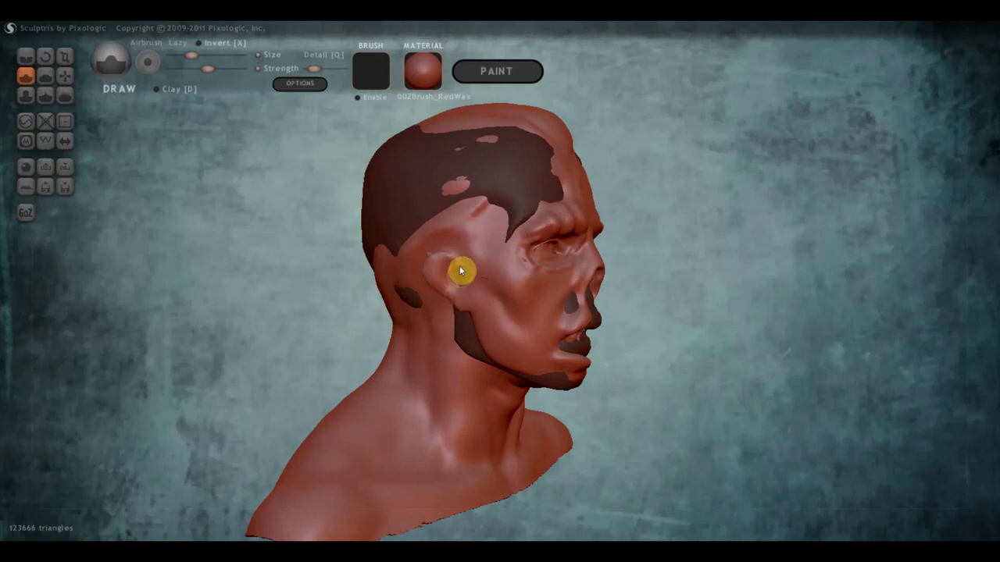
left_click(201, 59)
mouse_move(446, 271)
left_mouse_down()
mouse_move(458, 252)
mouse_move(443, 291)
mouse_move(469, 294)
mouse_move(449, 293)
mouse_move(469, 286)
mouse_move(464, 315)
mouse_move(469, 299)
left_mouse_up()
right_click_drag(467, 298, 324, 299)
mouse_move(442, 206)
right_mouse_down()
mouse_move(508, 218)
mouse_move(720, 222)
mouse_move(542, 223)
mouse_move(564, 214)
right_mouse_up()
scroll(561, 218, "down", 2)
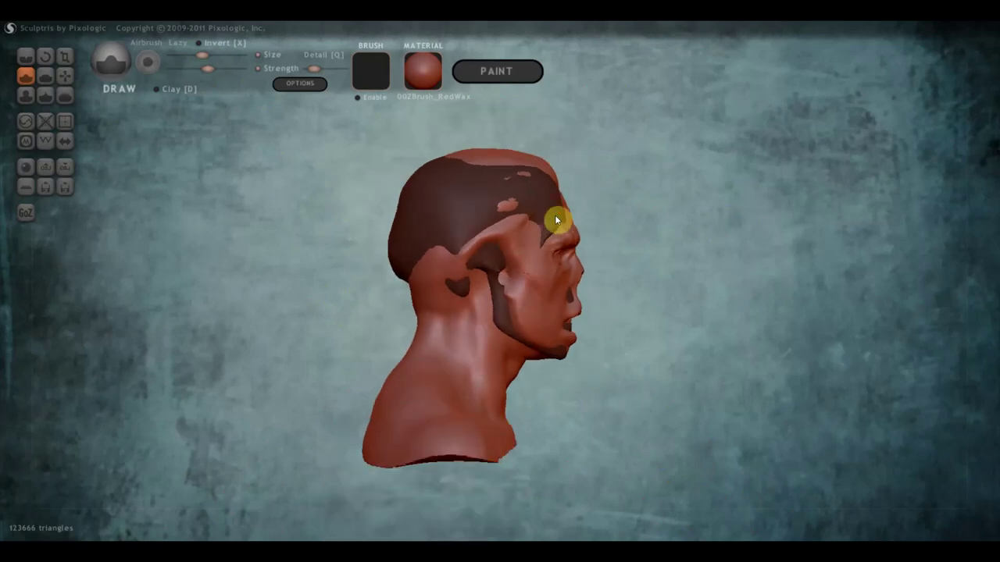
Pull the neck and throat with a slightly larger Grab brush, then undo it
left_click(67, 75)
left_click_drag(199, 55, 207, 54)
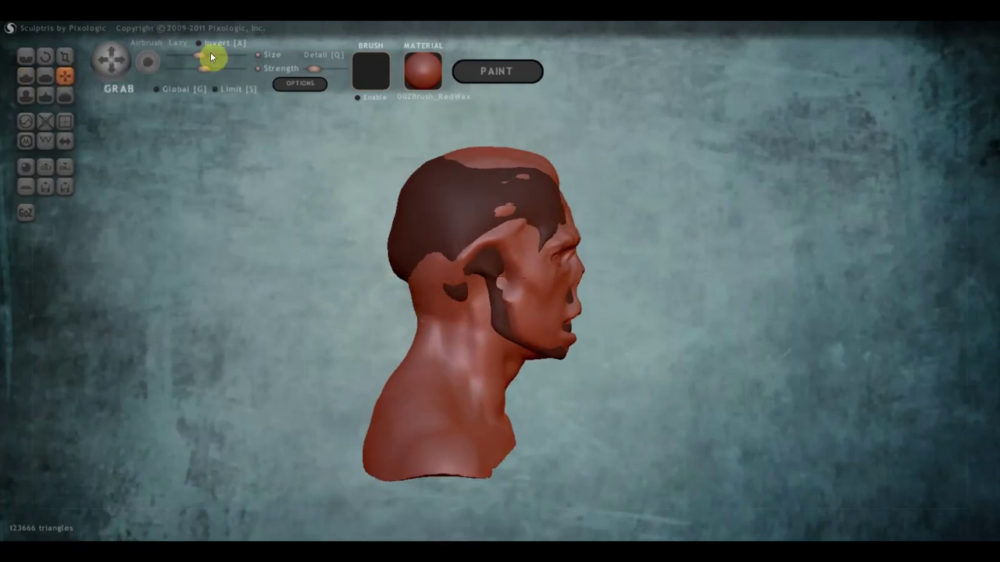
left_click_drag(413, 289, 426, 290)
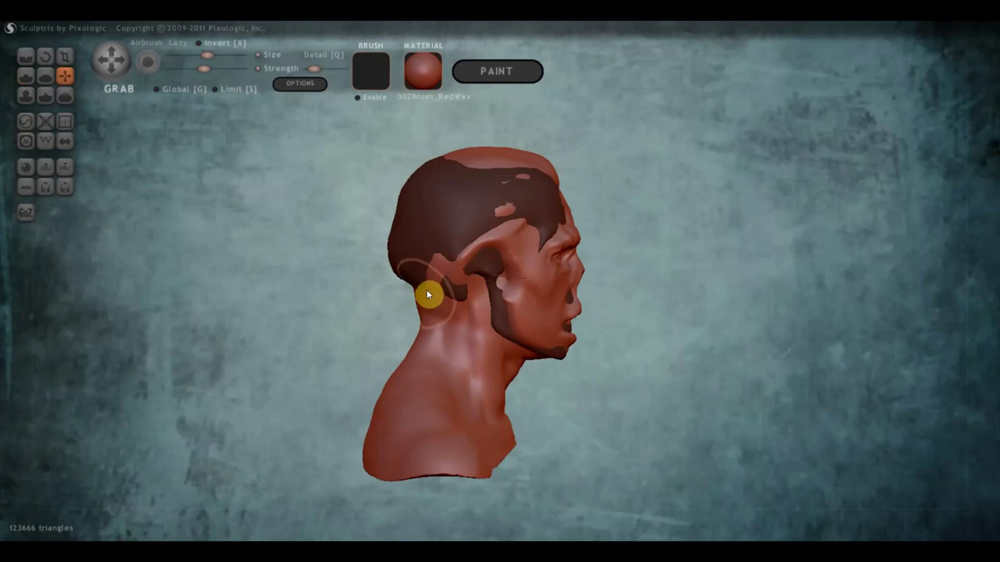
left_click_drag(508, 382, 488, 382)
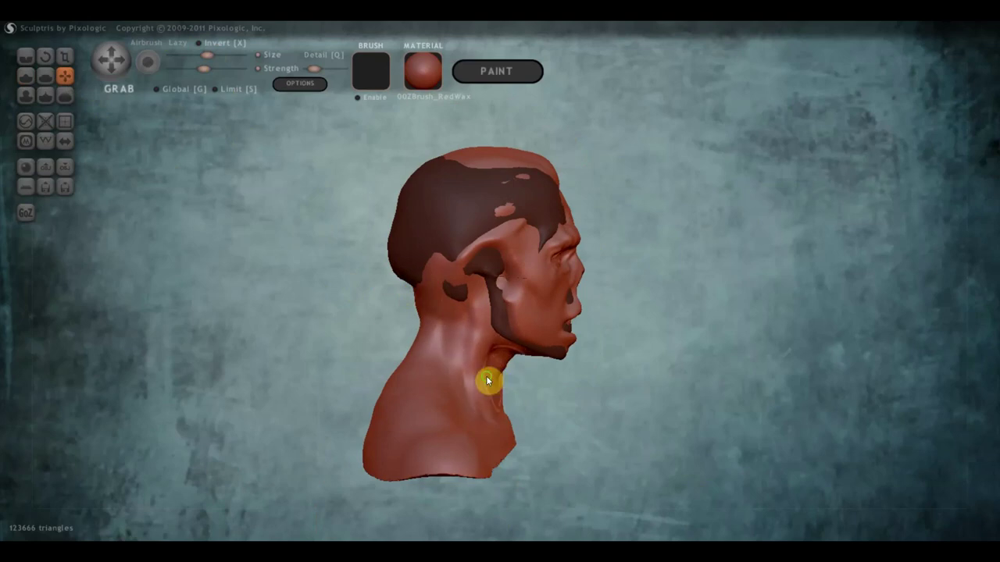
right_click_drag(486, 380, 421, 381)
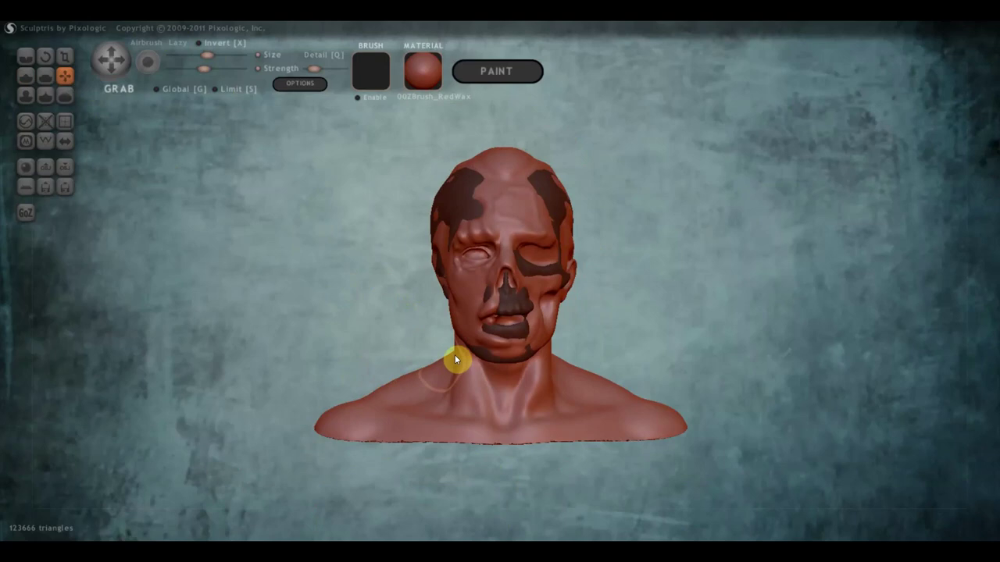
key("ctrl+z")
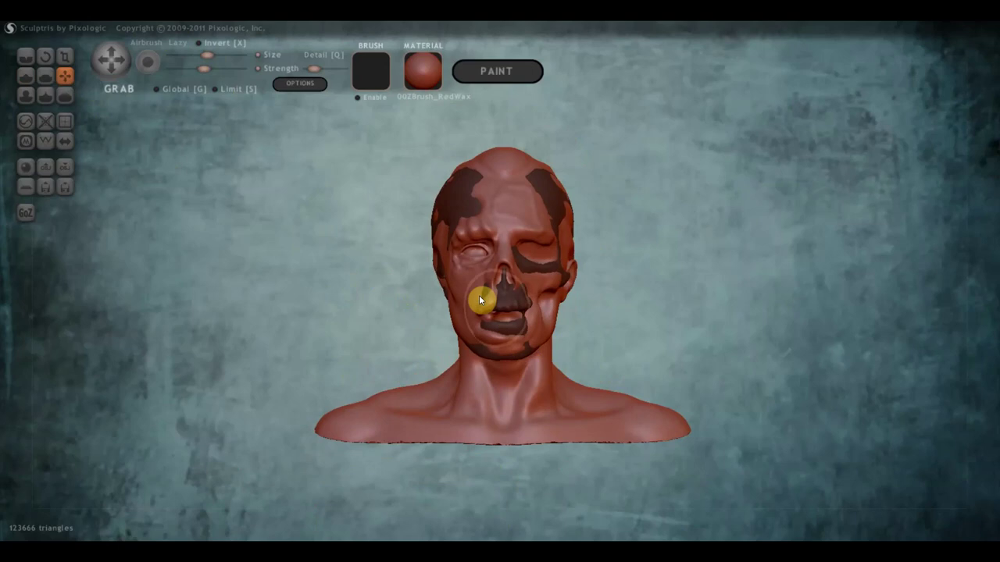
scroll(468, 289, "up", 3)
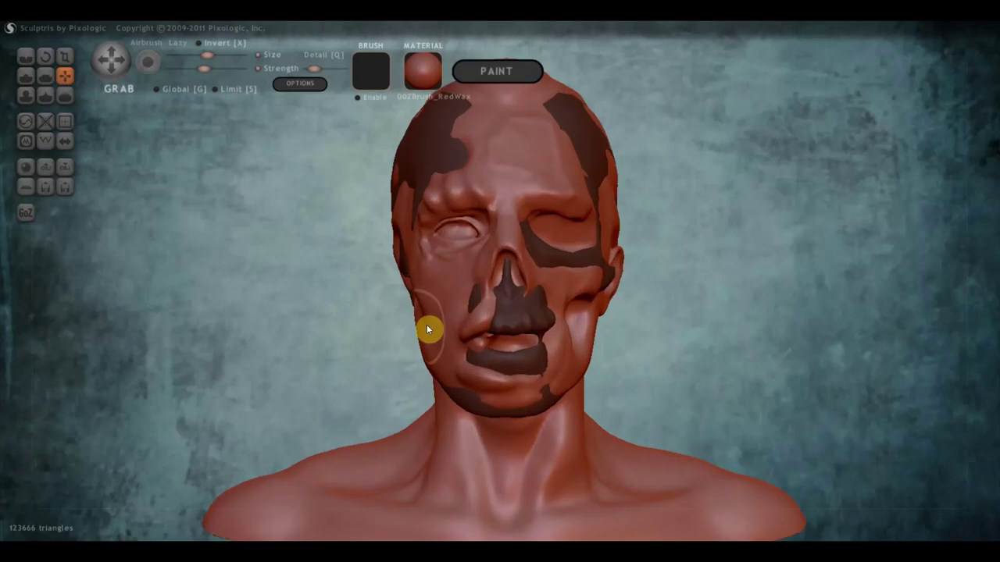
Pull the mouth, lips, chin and lower jaw into a distorted shape
left_click_drag(464, 317, 659, 328)
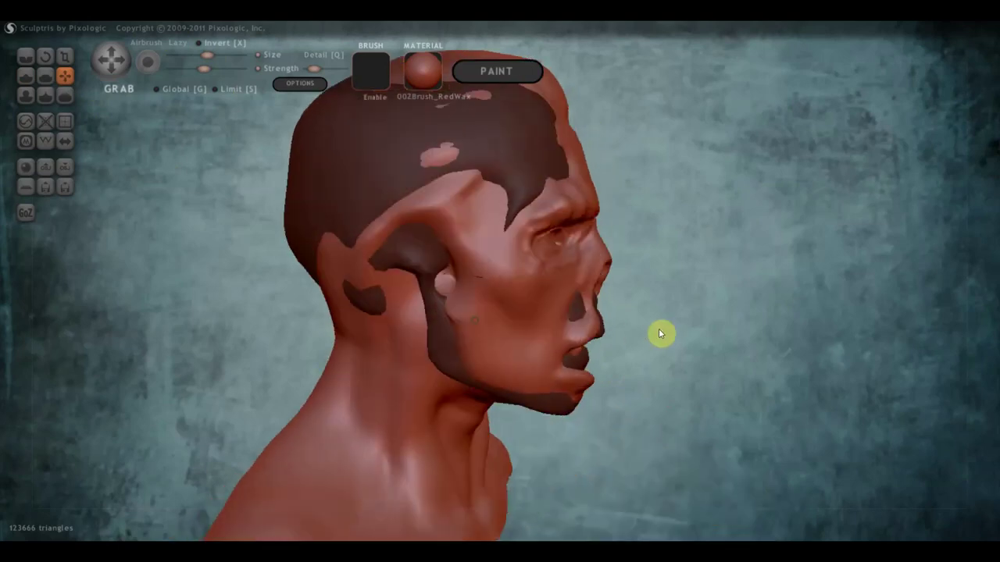
mouse_move(558, 337)
left_mouse_down()
mouse_move(524, 324)
mouse_move(346, 318)
left_mouse_up()
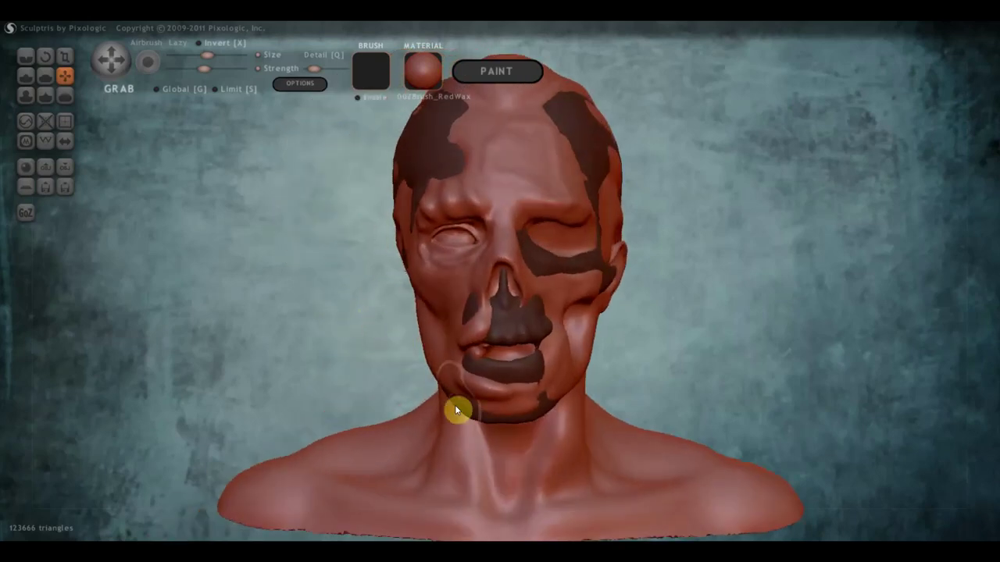
mouse_move(489, 420)
left_mouse_down()
mouse_move(493, 430)
mouse_move(536, 406)
mouse_move(543, 412)
mouse_move(511, 423)
mouse_move(479, 416)
mouse_move(479, 428)
left_mouse_up()
right_click_drag(482, 424, 506, 357)
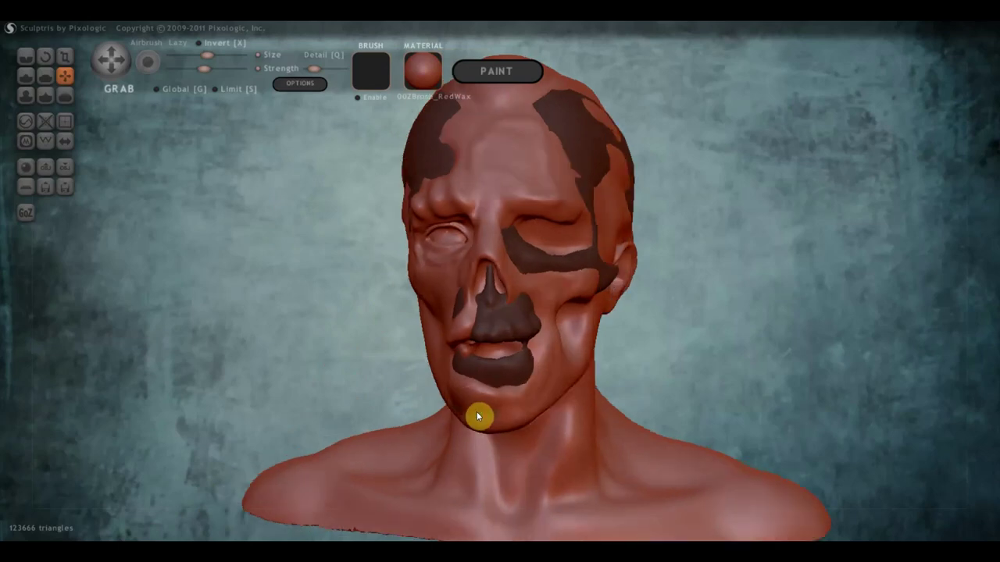
Pull both eyelids and the eye socket into droopy, half-closed shapes
mouse_move(550, 225)
left_mouse_down()
mouse_move(572, 213)
mouse_move(581, 239)
mouse_move(596, 221)
mouse_move(598, 240)
left_mouse_up()
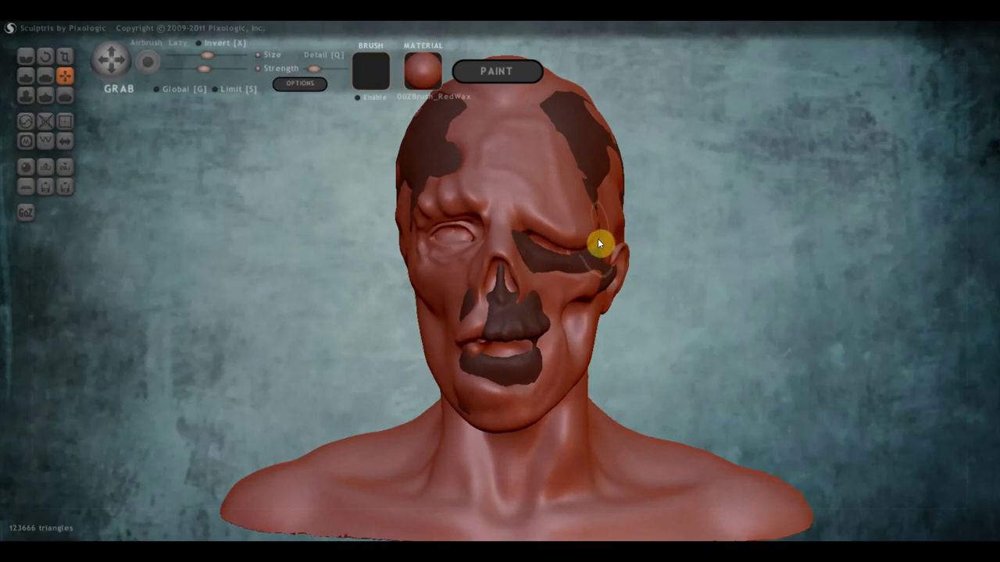
right_click_drag(597, 238, 446, 260)
mouse_move(446, 260)
left_mouse_down()
mouse_move(431, 241)
mouse_move(476, 239)
mouse_move(434, 209)
mouse_move(482, 185)
left_mouse_up()
right_click_drag(481, 184, 645, 165)
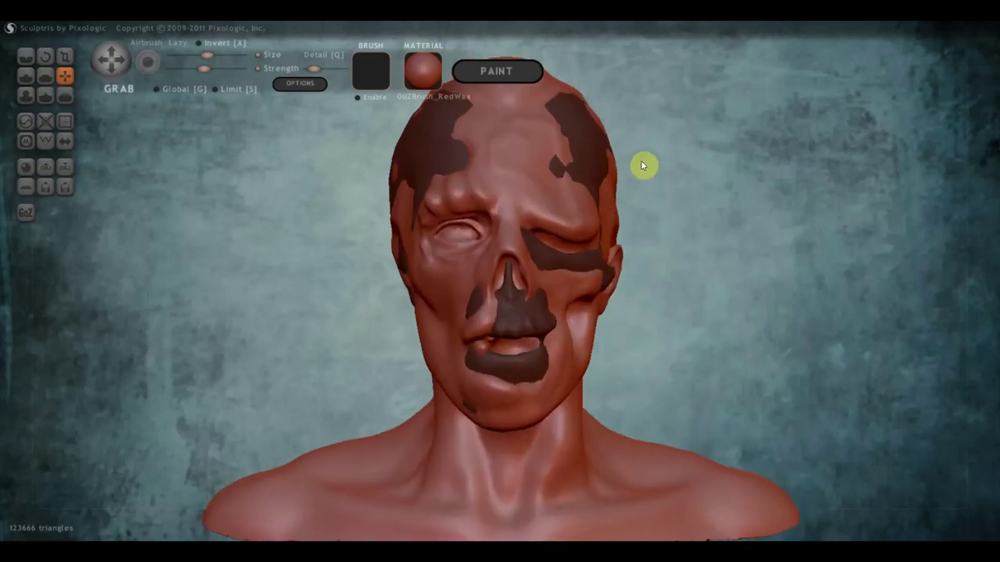
mouse_move(461, 235)
left_mouse_down()
mouse_move(444, 233)
mouse_move(461, 229)
left_mouse_up()
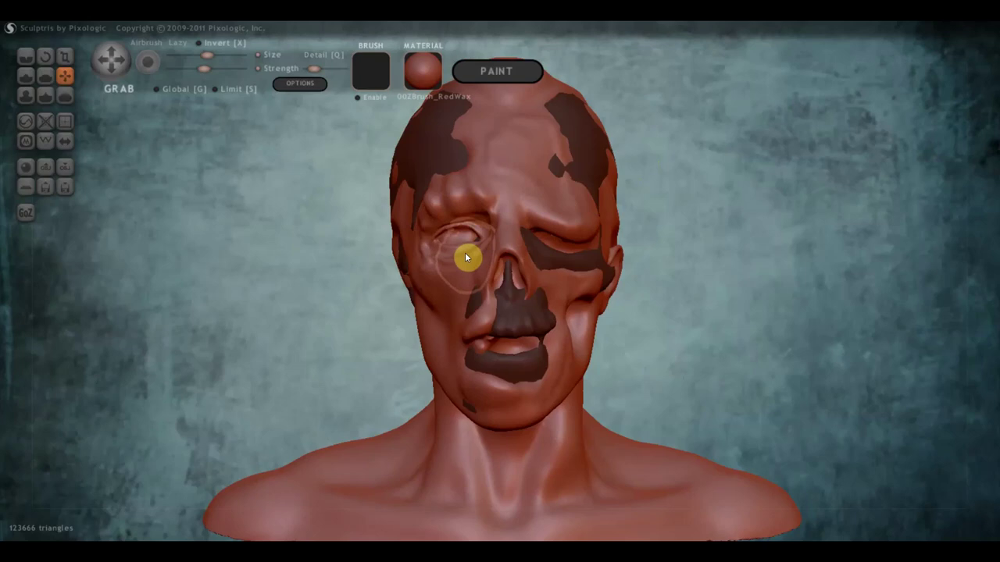
scroll(454, 242, "up", 2)
scroll(435, 234, "up", 3)
mouse_move(439, 188)
left_mouse_down()
mouse_move(415, 176)
mouse_move(417, 203)
mouse_move(417, 170)
left_mouse_up()
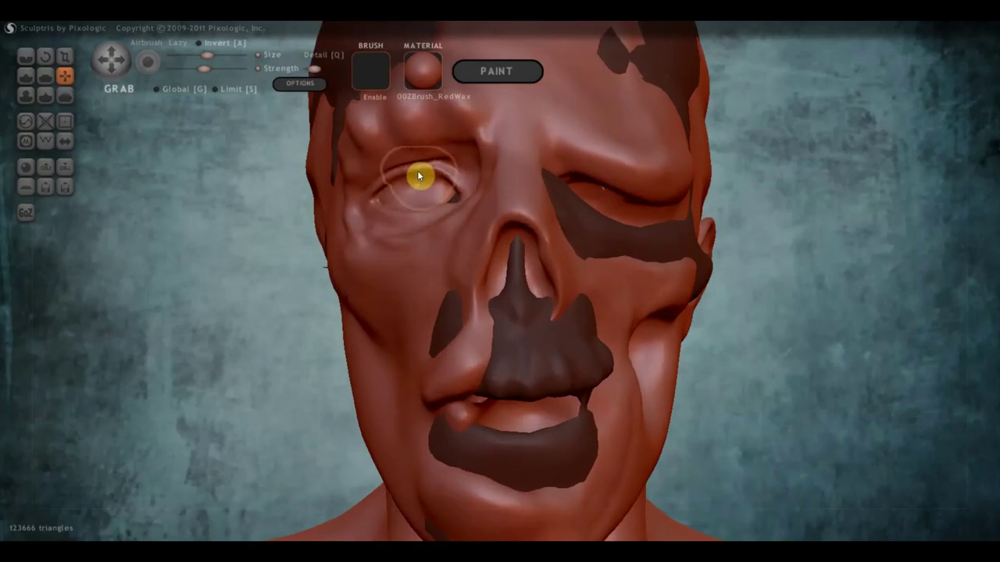
Narrow the left eye opening with the Draw brush
left_click(26, 76)
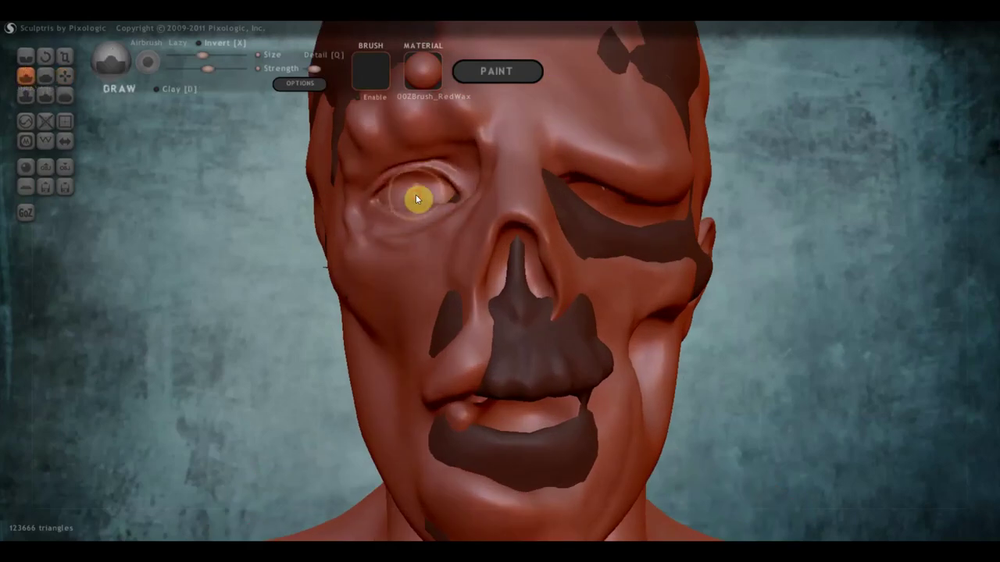
left_click_drag(418, 186, 431, 189)
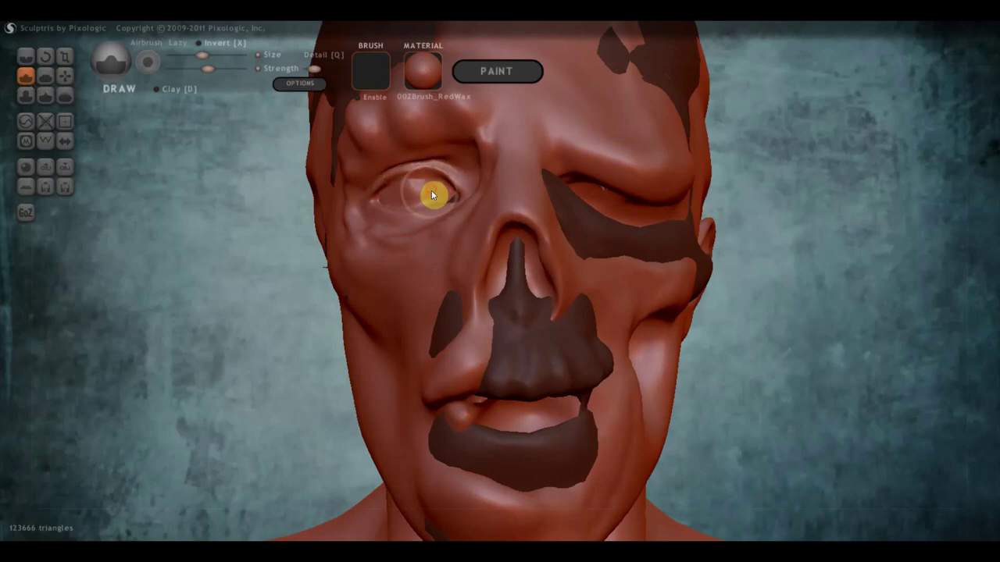
scroll(420, 189, "down", 2)
scroll(398, 190, "down", 2)
scroll(412, 191, "down", 2)
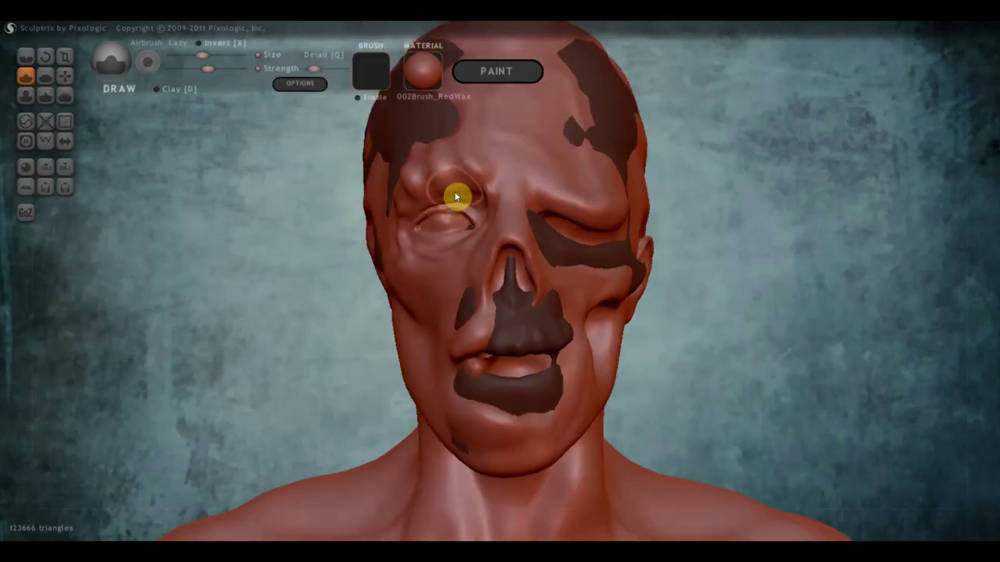
Carve crease lines across the forehead, beside the nose and along the chin
left_click(26, 56)
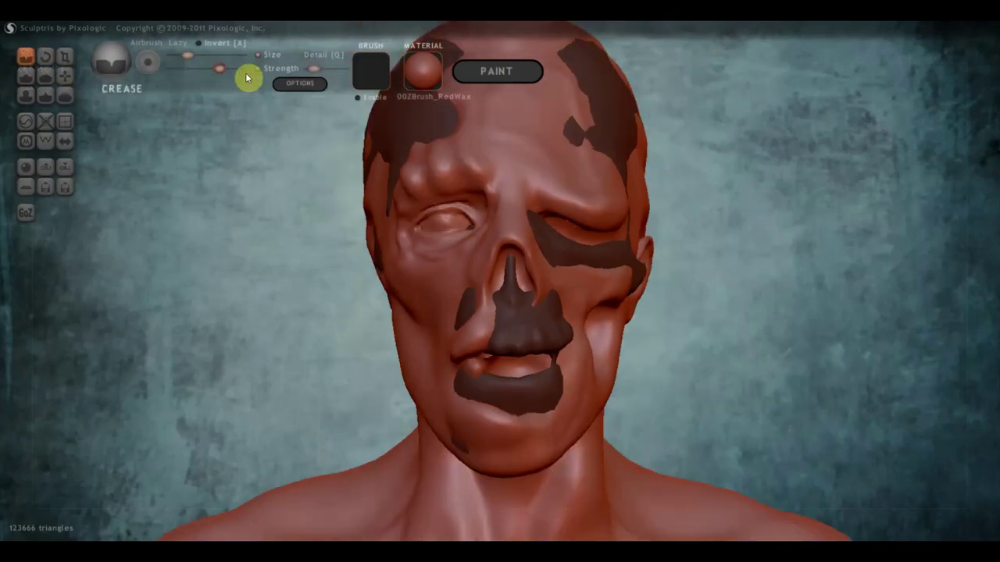
scroll(443, 177, "down", 2)
mouse_move(487, 147)
left_mouse_down()
mouse_move(495, 194)
mouse_move(578, 223)
mouse_move(569, 222)
left_mouse_up()
left_click_drag(539, 151, 537, 163)
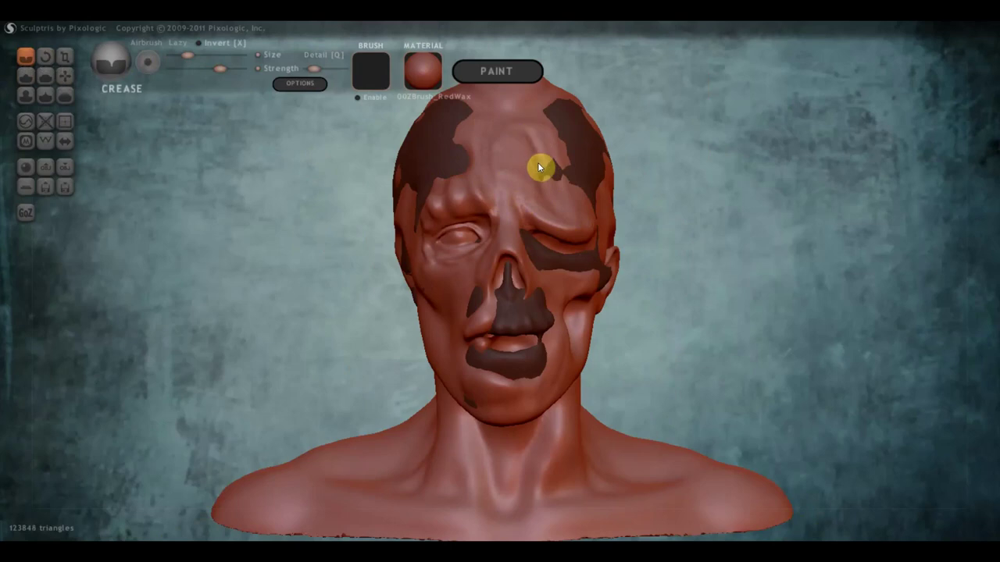
left_click_drag(494, 128, 500, 201)
left_click_drag(467, 283, 451, 346)
left_click_drag(463, 300, 461, 348)
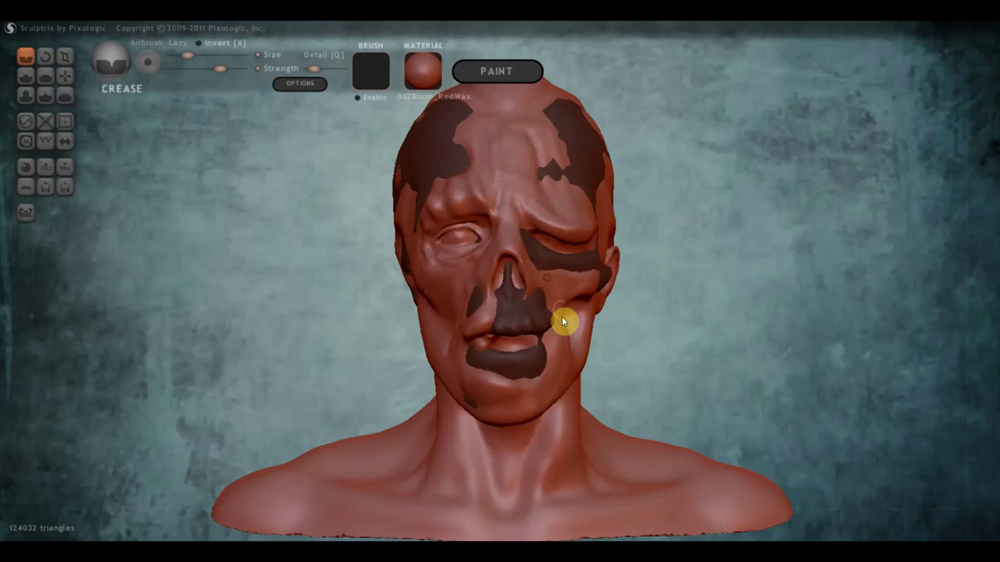
mouse_move(561, 366)
left_mouse_down()
mouse_move(540, 393)
mouse_move(469, 402)
mouse_move(529, 406)
mouse_move(468, 399)
left_mouse_up()
left_click_drag(536, 394, 534, 379)
Crease the left cheek hollow, the jaw and the ear rim
right_click_drag(533, 380, 424, 356)
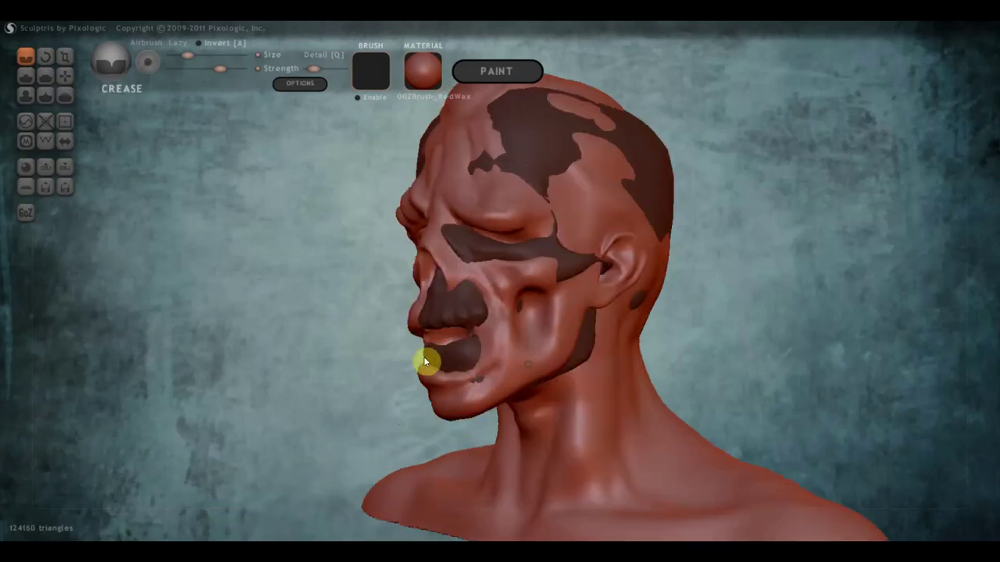
mouse_move(522, 305)
left_mouse_down()
mouse_move(524, 346)
mouse_move(540, 319)
mouse_move(486, 367)
mouse_move(489, 382)
left_mouse_up()
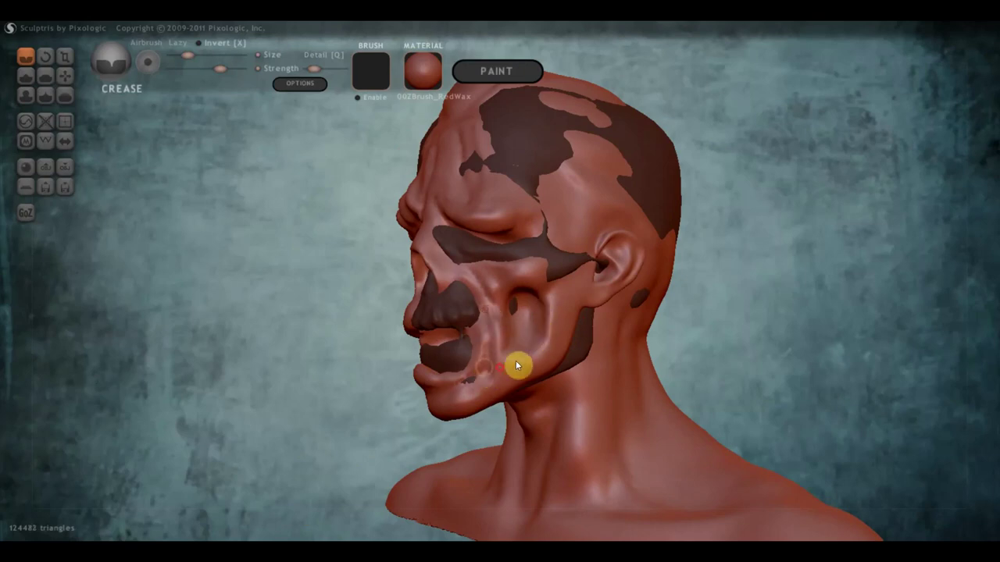
left_click_drag(568, 294, 544, 377)
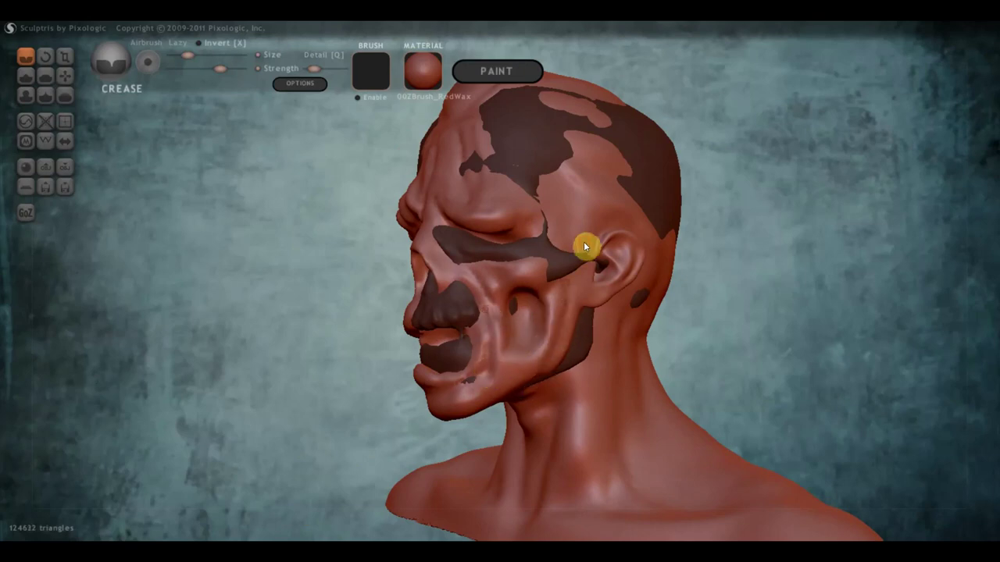
mouse_move(585, 247)
left_mouse_down()
mouse_move(599, 320)
mouse_move(573, 241)
mouse_move(599, 293)
left_mouse_up()
mouse_move(598, 292)
right_mouse_down()
mouse_move(482, 304)
mouse_move(424, 290)
mouse_move(667, 263)
mouse_move(697, 274)
mouse_move(598, 257)
right_mouse_up()
right_click_drag(552, 234, 514, 228)
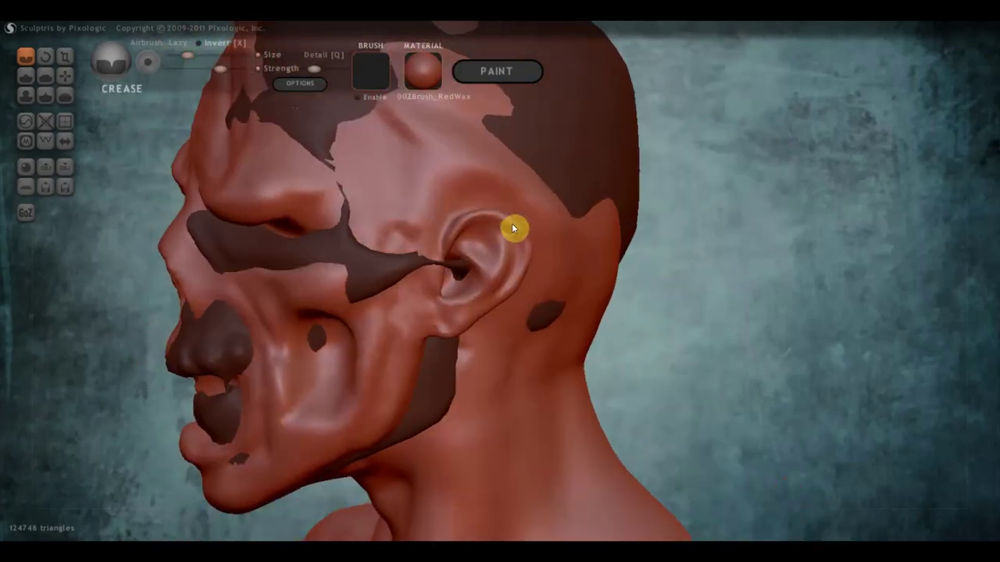
mouse_move(512, 225)
left_mouse_down()
mouse_move(509, 280)
mouse_move(490, 307)
mouse_move(476, 308)
left_mouse_up()
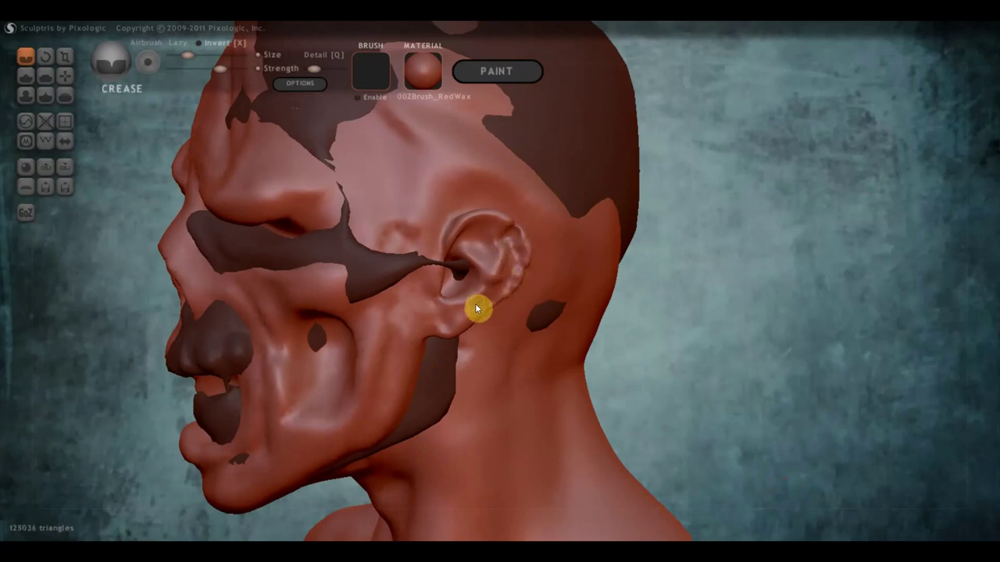
left_click_drag(481, 233, 462, 239)
mouse_move(478, 247)
right_mouse_down()
mouse_move(646, 243)
mouse_move(384, 207)
mouse_move(346, 190)
mouse_move(328, 211)
right_mouse_up()
Select Grab and invert the mask so only the nose and lips stay exposed
left_click(68, 76)
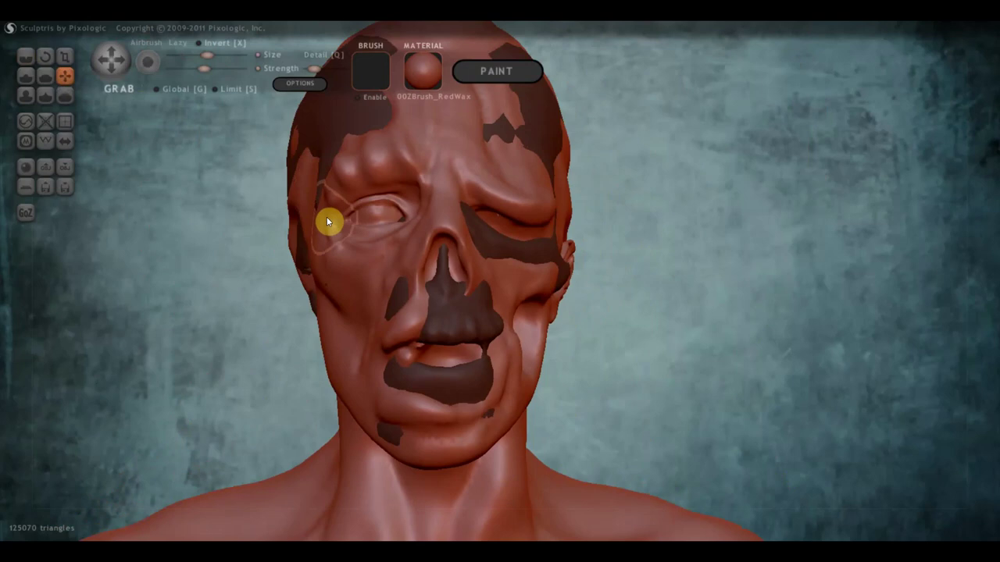
mouse_move(384, 232)
right_mouse_down()
mouse_move(478, 259)
mouse_move(527, 259)
mouse_move(583, 236)
right_mouse_up()
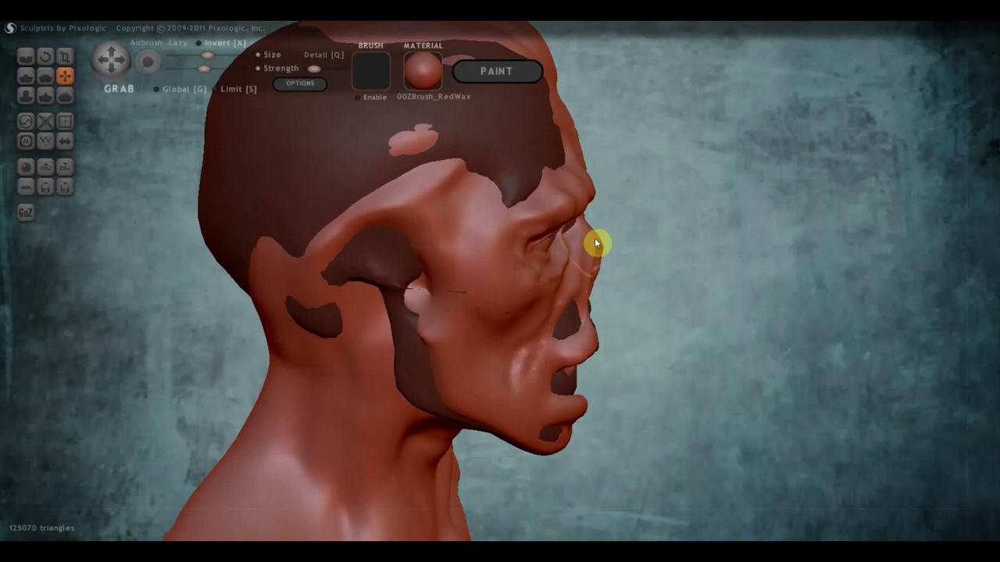
mouse_move(593, 245)
right_mouse_down()
mouse_move(447, 266)
mouse_move(422, 283)
right_mouse_up()
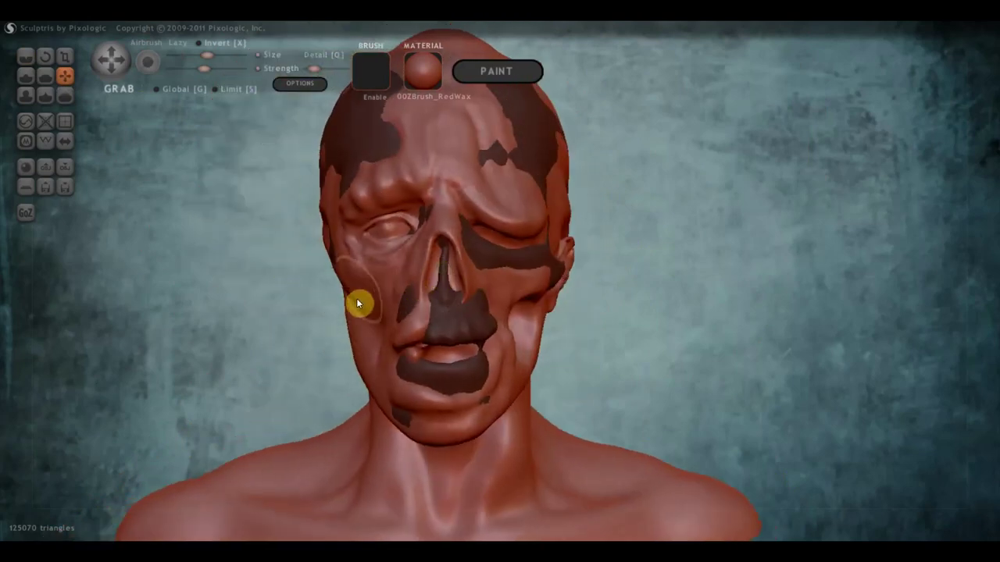
left_click(360, 290, "ctrl")
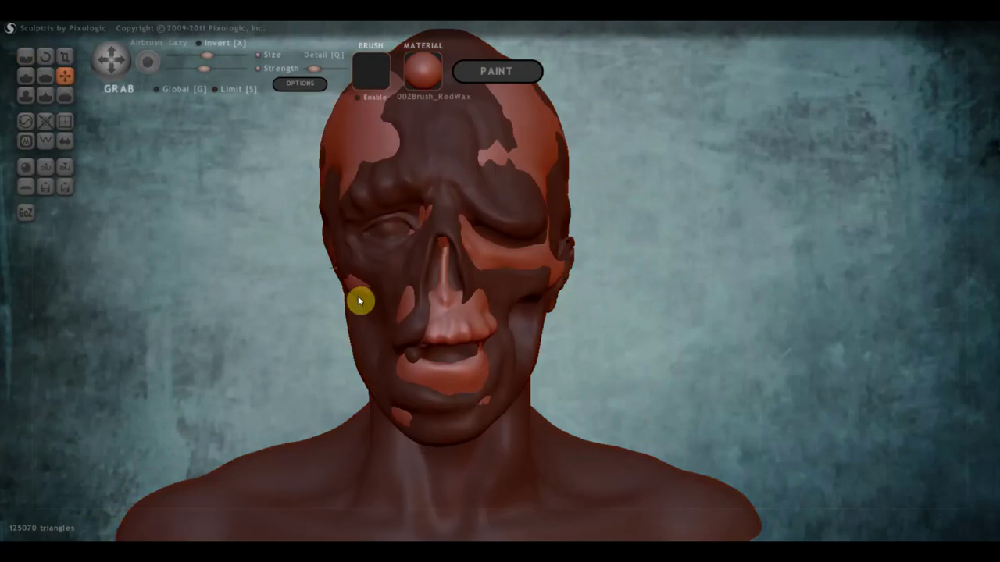
left_click(369, 290, "ctrl")
left_click(364, 290, "ctrl")
left_click(354, 292, "ctrl")
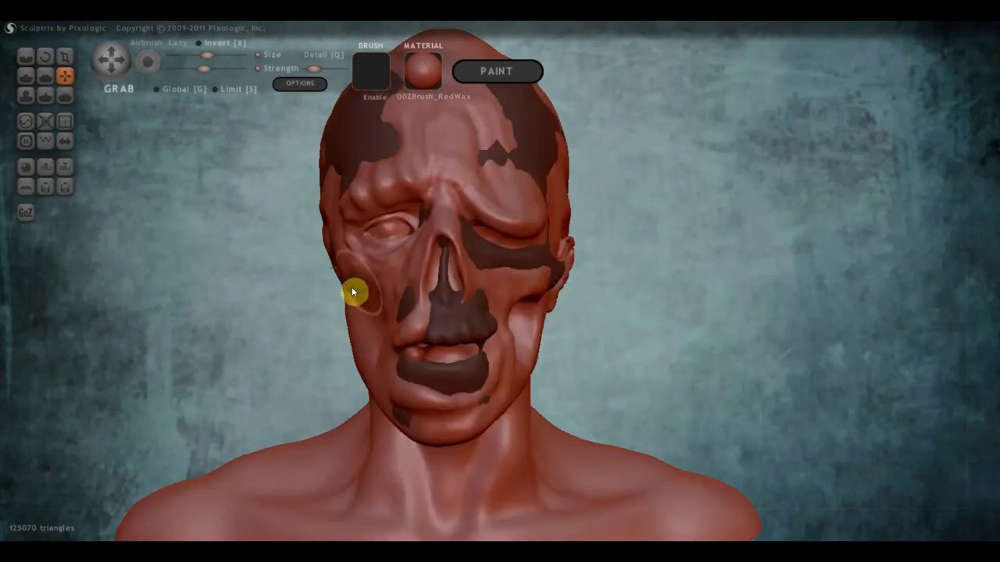
left_click(442, 319, "ctrl")
Pull the nose outward to enlarge it and nudge the cheek near the ear
right_click_drag(440, 322, 319, 321)
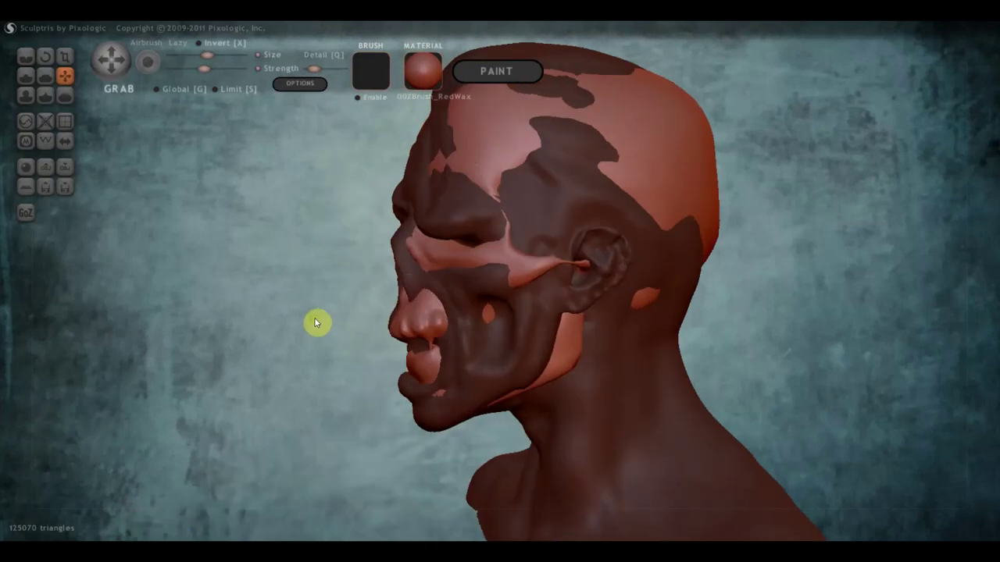
left_click_drag(406, 314, 387, 320)
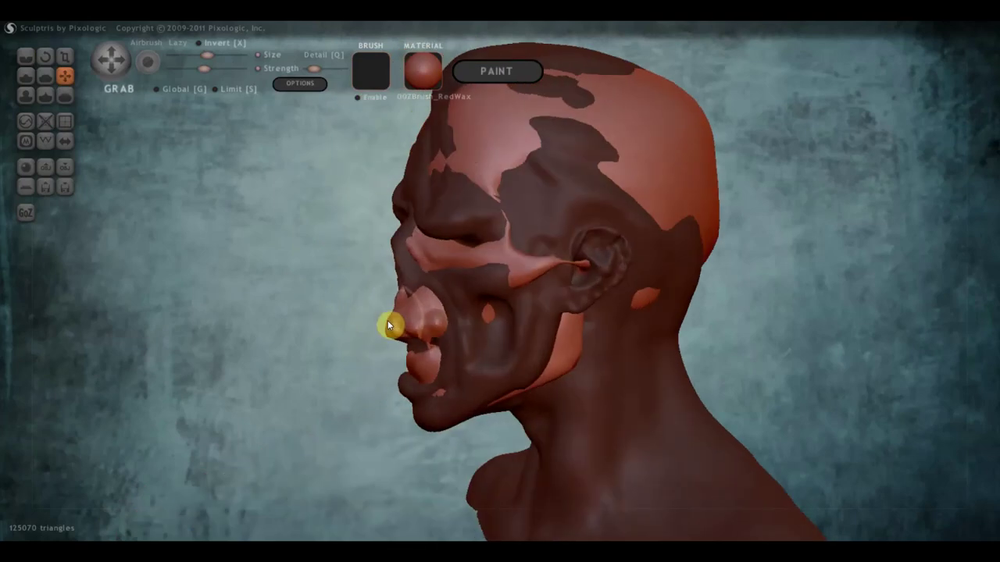
mouse_move(416, 288)
right_mouse_down()
mouse_move(425, 309)
mouse_move(659, 239)
right_mouse_up()
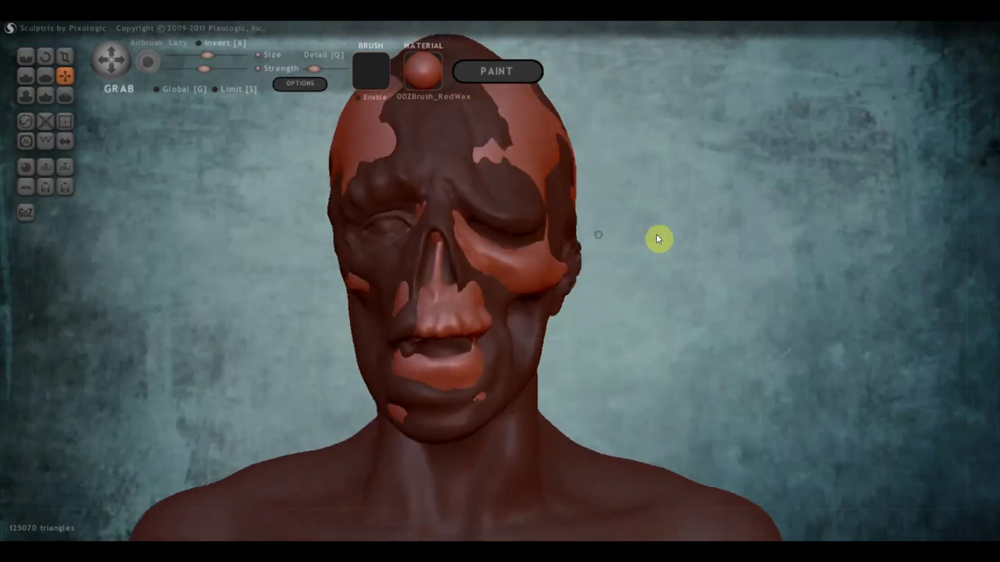
left_click_drag(549, 248, 554, 241)
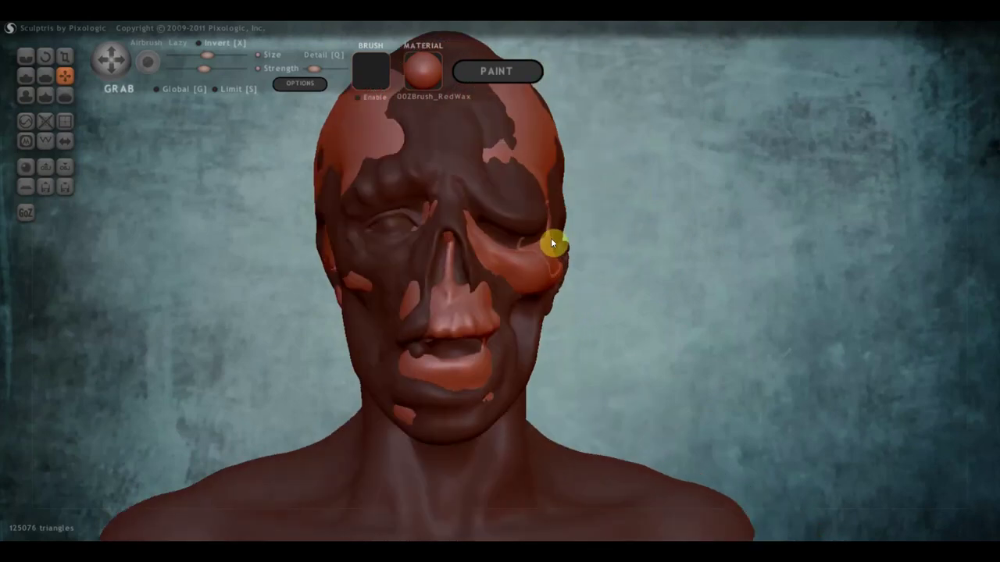
right_click_drag(548, 249, 449, 255)
scroll(505, 259, "up", 4)
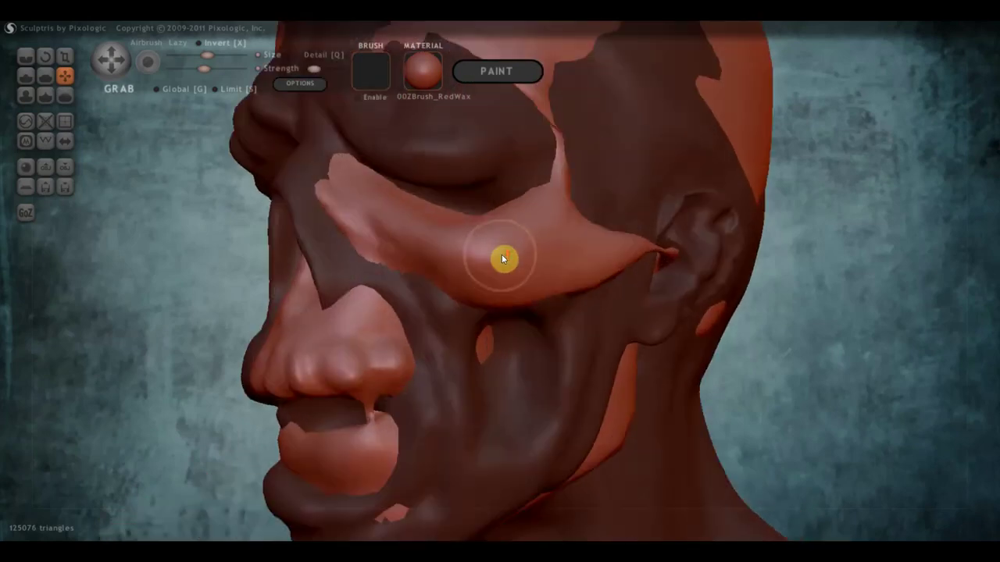
Carve several crease lines into the exposed cheek flap
left_click(30, 57)
mouse_move(521, 223)
left_mouse_down()
mouse_move(509, 219)
mouse_move(511, 301)
mouse_move(500, 311)
left_mouse_up()
mouse_move(526, 201)
left_mouse_down()
mouse_move(533, 310)
mouse_move(549, 219)
left_mouse_up()
right_click_drag(417, 195, 485, 208)
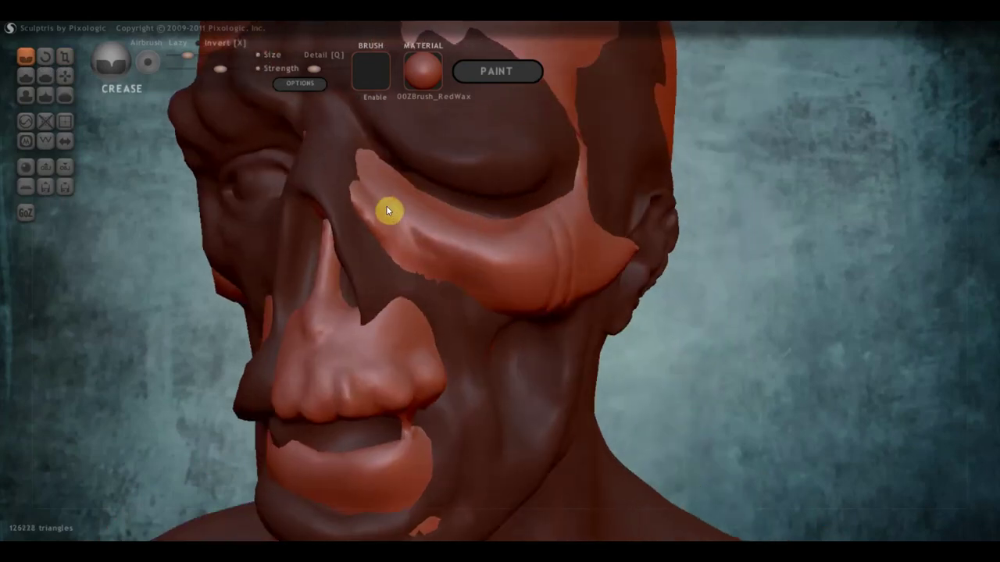
mouse_move(388, 211)
left_mouse_down()
mouse_move(433, 261)
mouse_move(349, 199)
left_mouse_up()
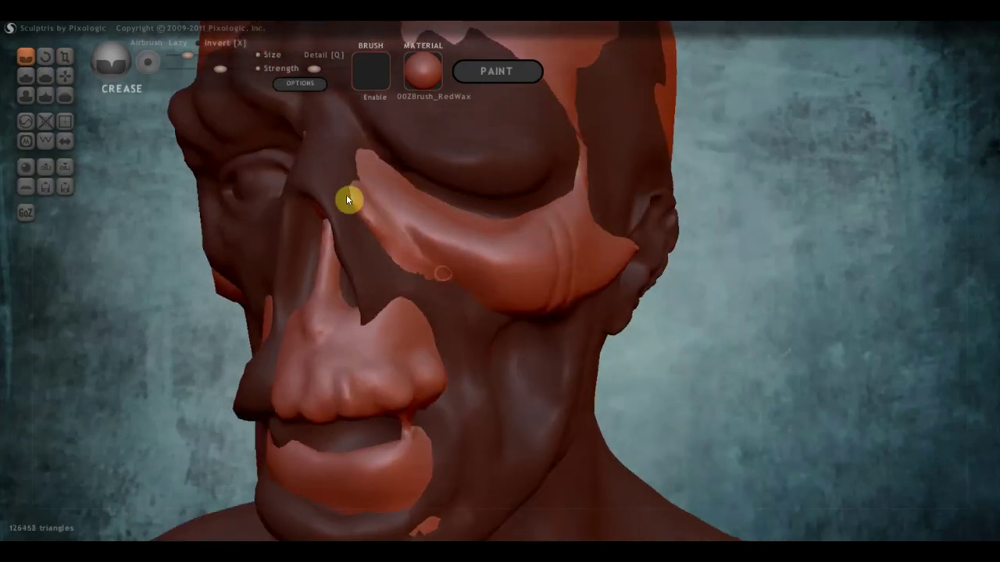
Build up the cheekbone ridge under the eye with a smaller Draw brush
left_click(26, 75)
right_click_drag(308, 163, 482, 261)
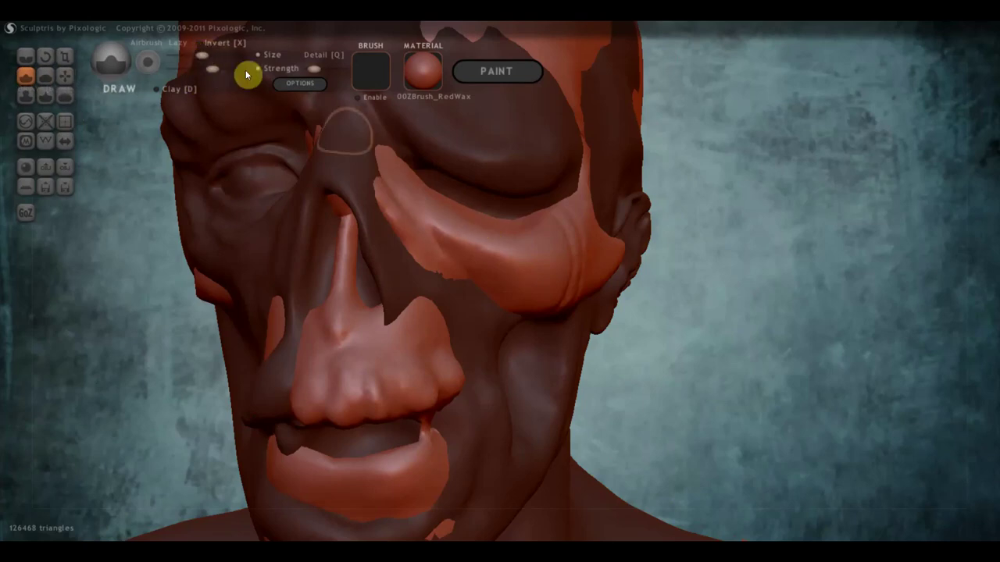
left_click_drag(201, 56, 194, 55)
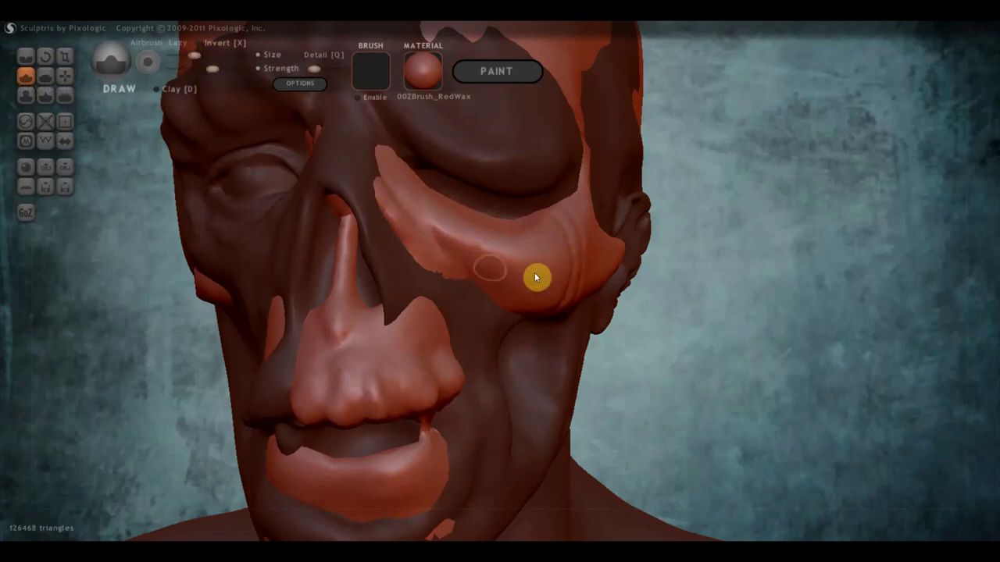
mouse_move(584, 279)
left_mouse_down()
mouse_move(502, 299)
mouse_move(582, 277)
mouse_move(501, 296)
mouse_move(579, 270)
left_mouse_up()
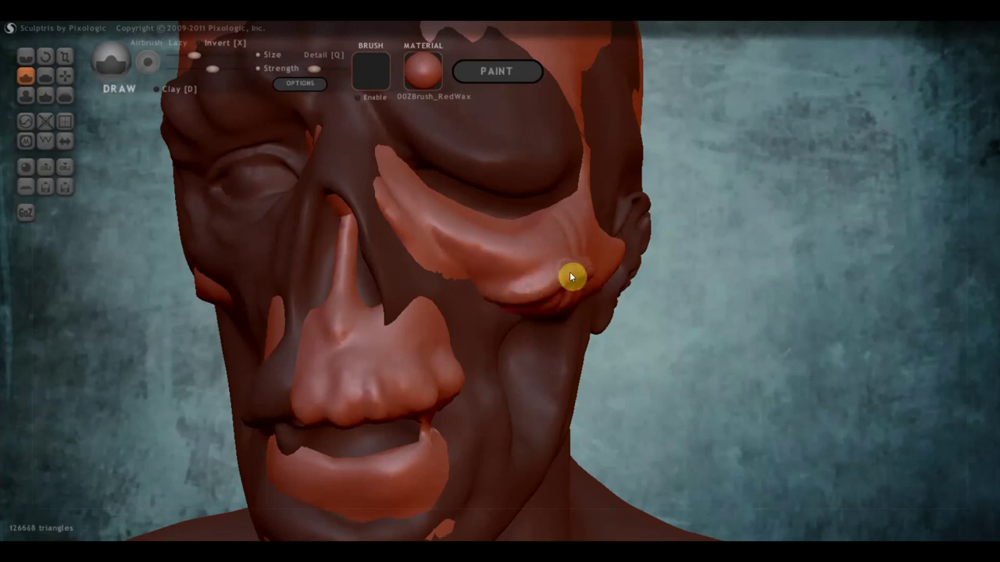
right_click_drag(540, 267, 584, 266)
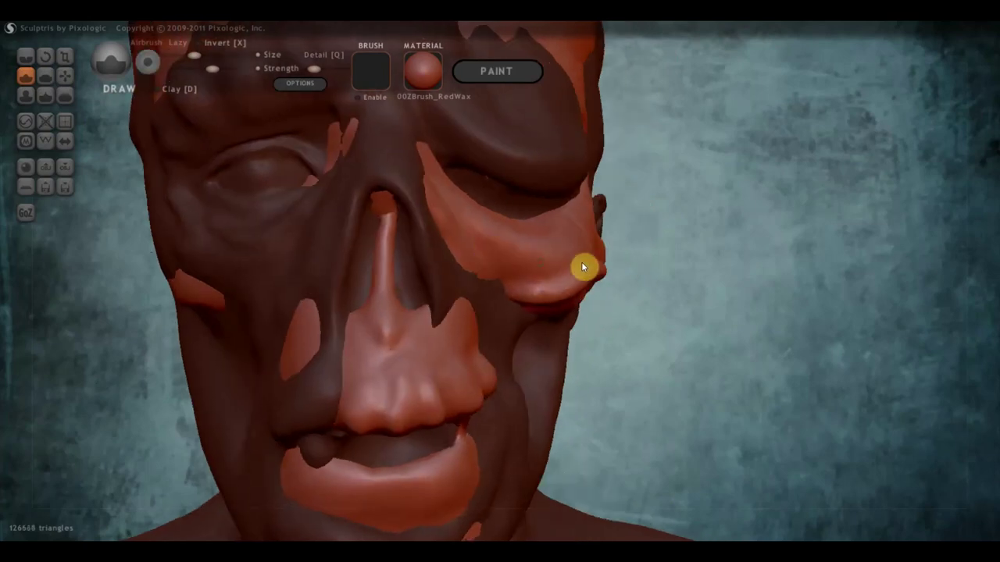
left_click(62, 75)
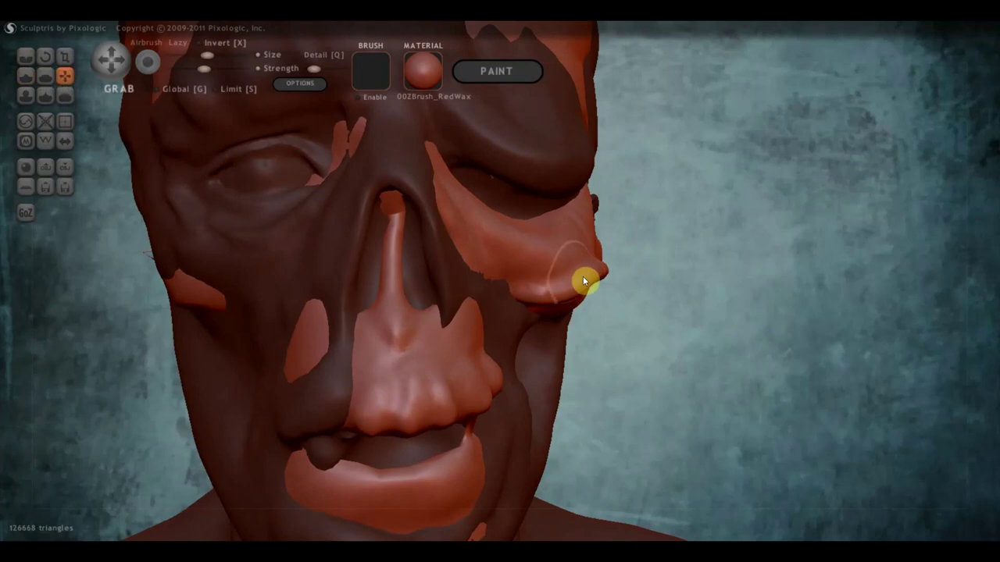
Pull the cheek lobe down into a hanging flap and reshape the upper lip
left_click_drag(584, 278, 580, 379)
left_click_drag(552, 324, 542, 339)
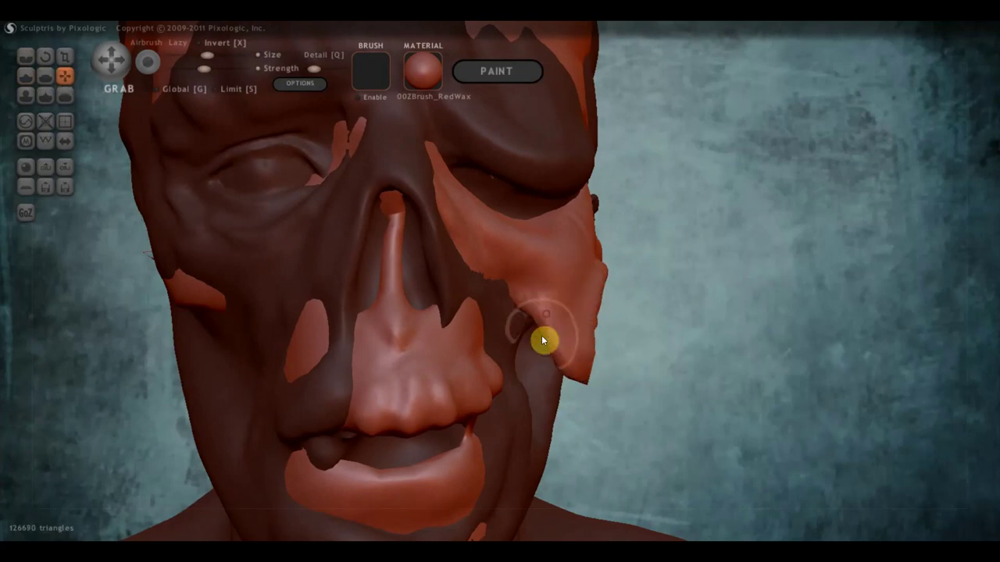
right_click_drag(273, 203, 5, 204)
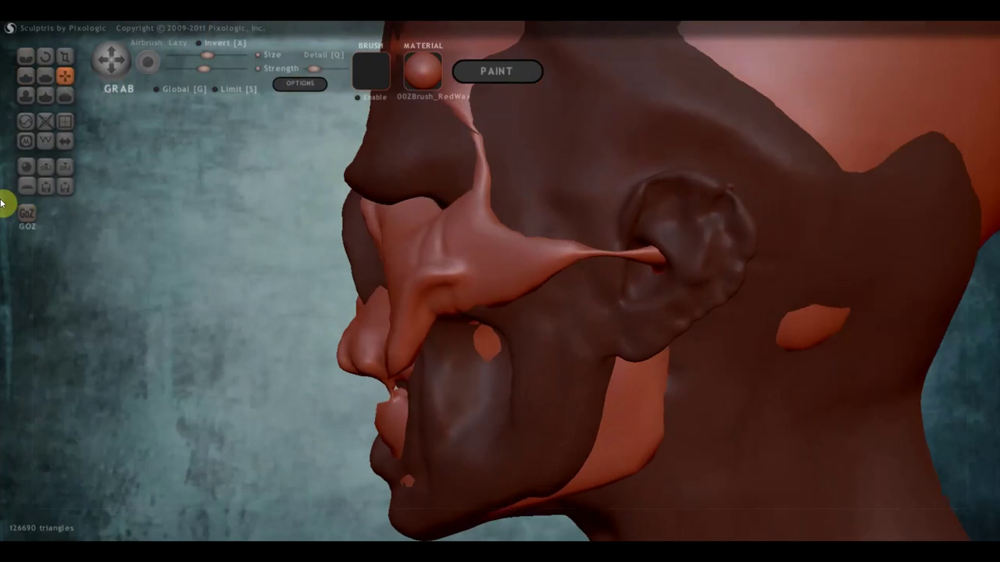
left_click_drag(406, 338, 447, 405)
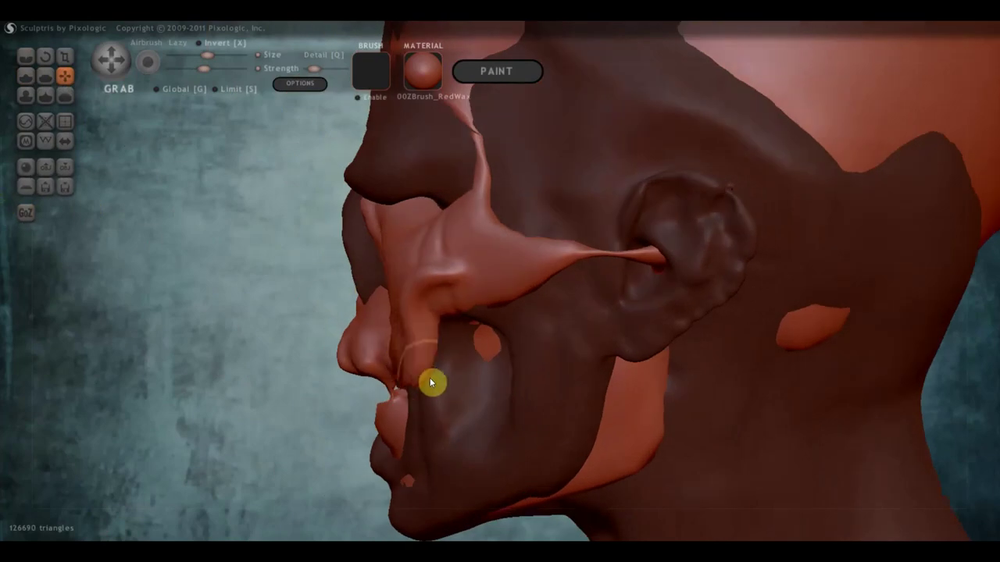
right_click_drag(437, 380, 562, 375)
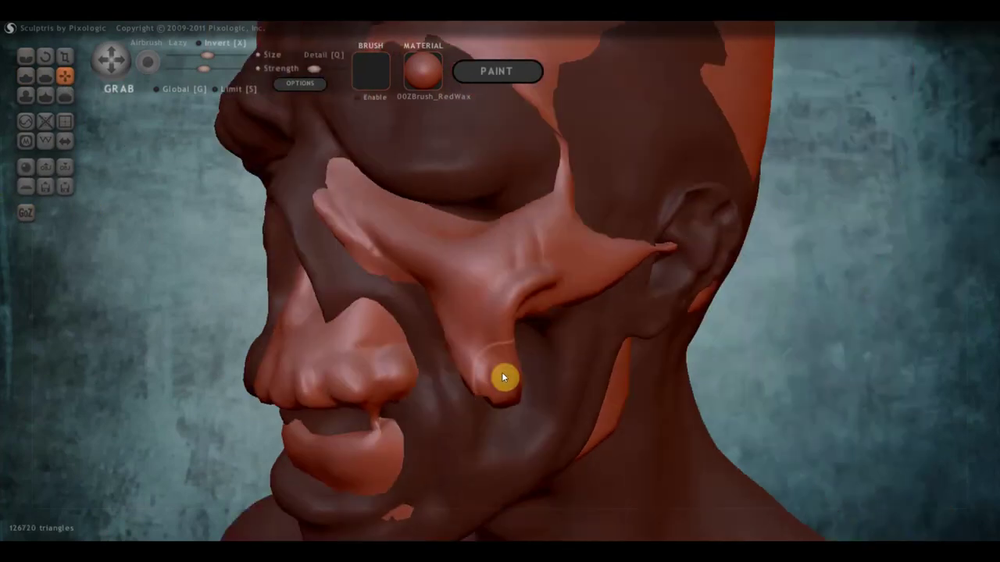
left_click_drag(487, 367, 445, 306)
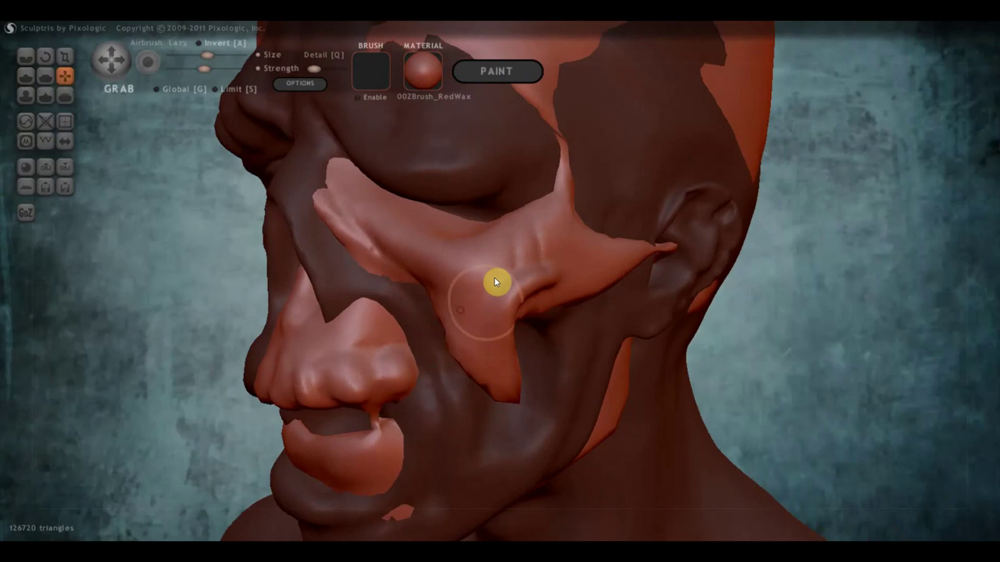
Flatten the cheek flap against the face with a stronger Flatten brush
left_click(45, 75)
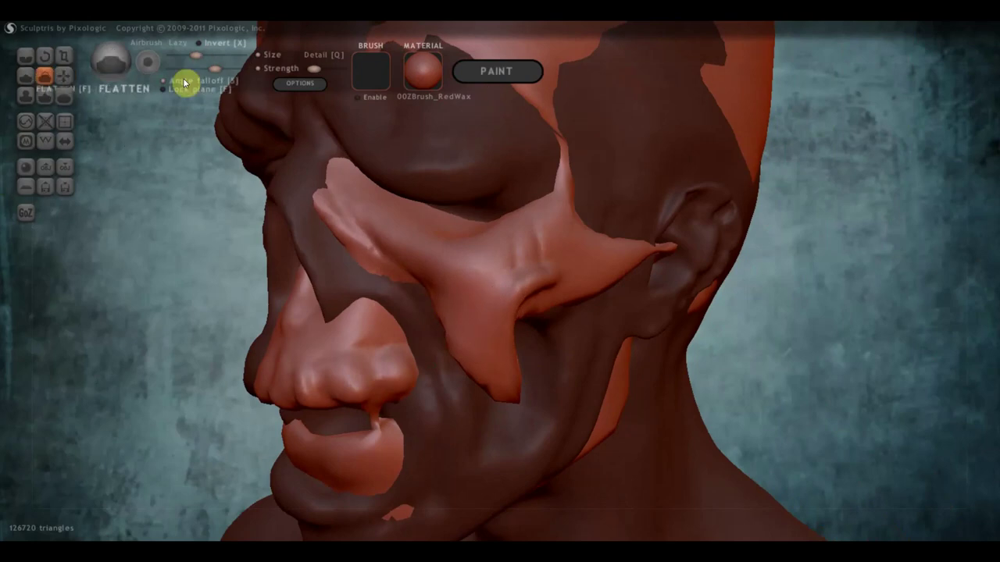
left_click_drag(319, 71, 334, 70)
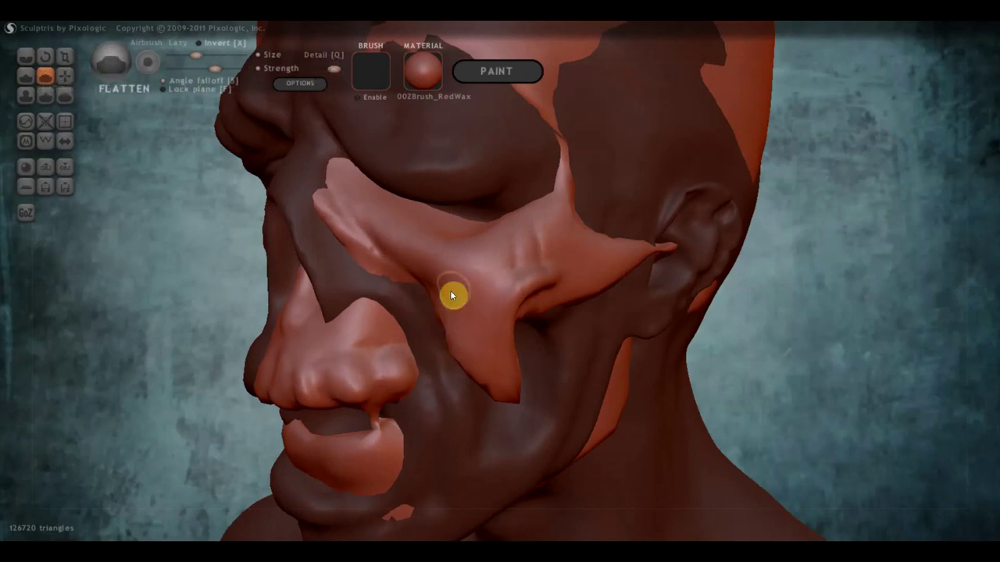
mouse_move(452, 292)
left_mouse_down()
mouse_move(482, 380)
mouse_move(495, 382)
mouse_move(512, 283)
mouse_move(486, 290)
mouse_move(458, 263)
mouse_move(454, 277)
mouse_move(415, 253)
mouse_move(540, 219)
mouse_move(568, 252)
mouse_move(573, 286)
mouse_move(612, 246)
mouse_move(570, 214)
mouse_move(560, 156)
mouse_move(569, 216)
left_mouse_up()
mouse_move(568, 216)
right_mouse_down()
mouse_move(514, 223)
mouse_move(581, 225)
mouse_move(558, 302)
right_mouse_up()
mouse_move(239, 180)
right_mouse_down()
mouse_move(326, 192)
mouse_move(321, 240)
mouse_move(277, 244)
mouse_move(234, 226)
right_mouse_up()
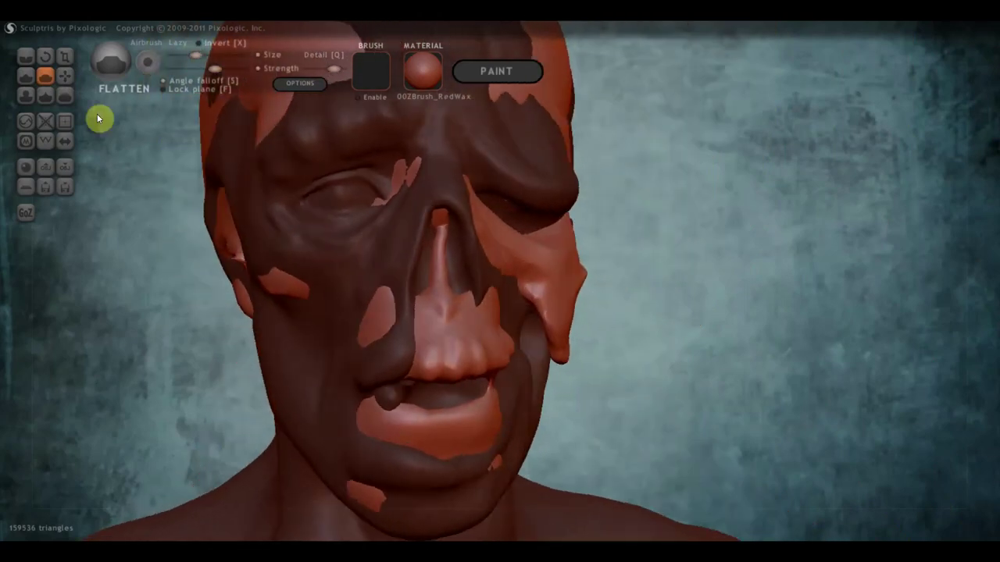
Grab the inner eye corner beside the nose, drag it down, then zoom and rotate to check
left_click(65, 75)
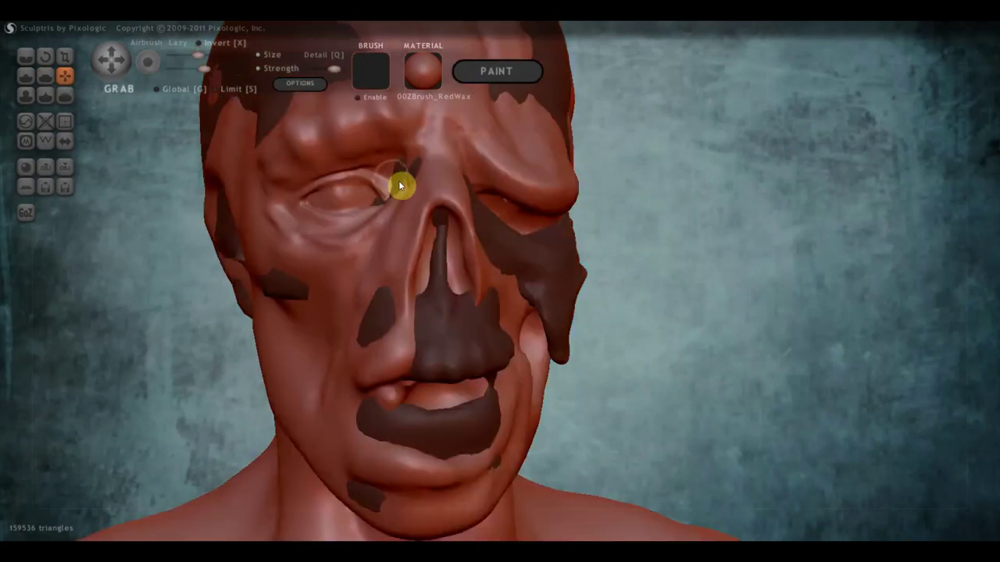
left_click_drag(398, 185, 397, 183)
left_click_drag(390, 191, 396, 258)
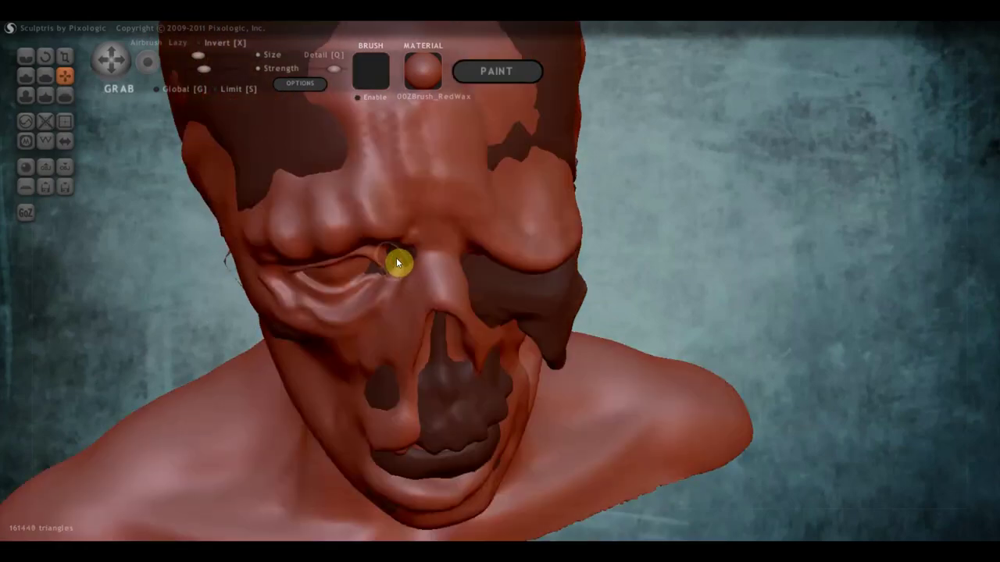
scroll(396, 258, "up", 2)
scroll(314, 237, "up", 2)
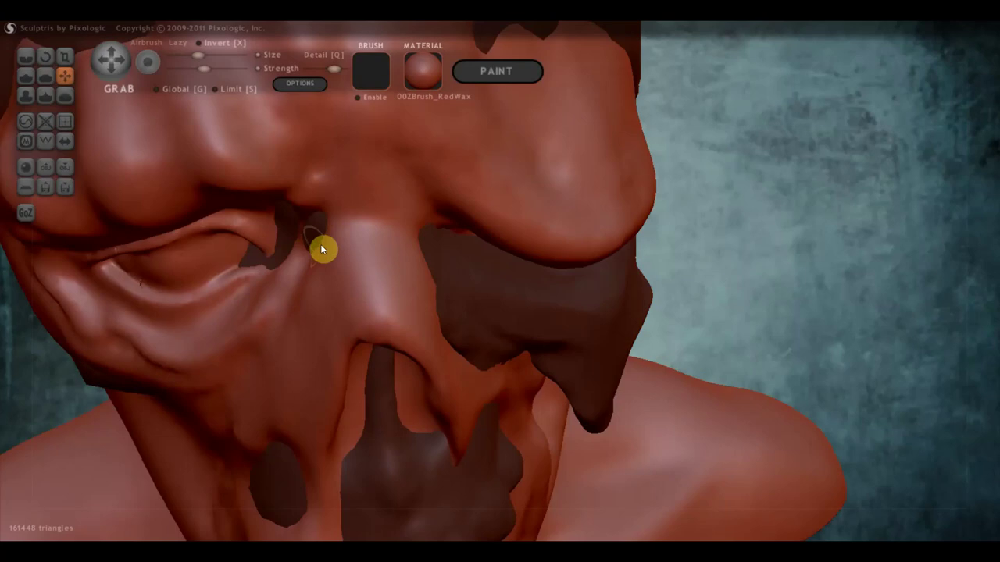
right_click_drag(320, 249, 460, 204)
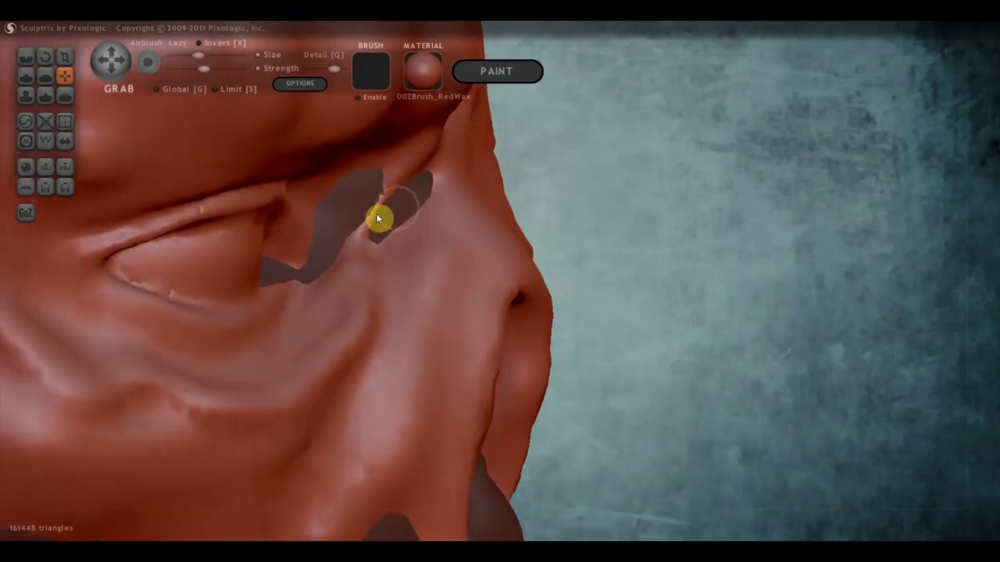
mouse_move(380, 219)
right_mouse_down()
mouse_move(420, 226)
mouse_move(279, 235)
mouse_move(475, 274)
right_mouse_up()
scroll(481, 283, "down", 2)
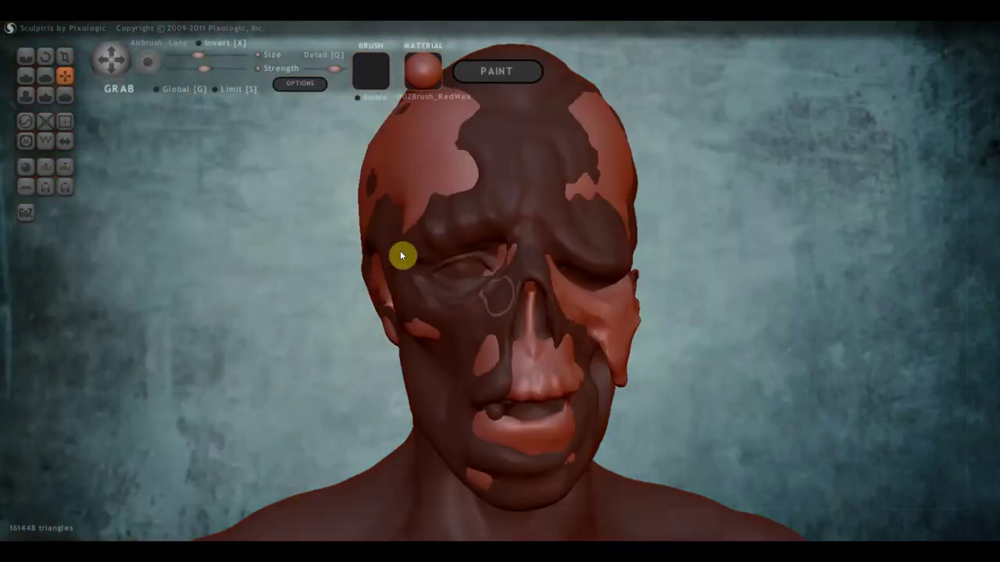
With the Draw brush, sculpt raised ridges at the inner eye corner beside the nose
left_click(26, 76)
scroll(455, 249, "up", 3)
left_click_drag(455, 249, 504, 211)
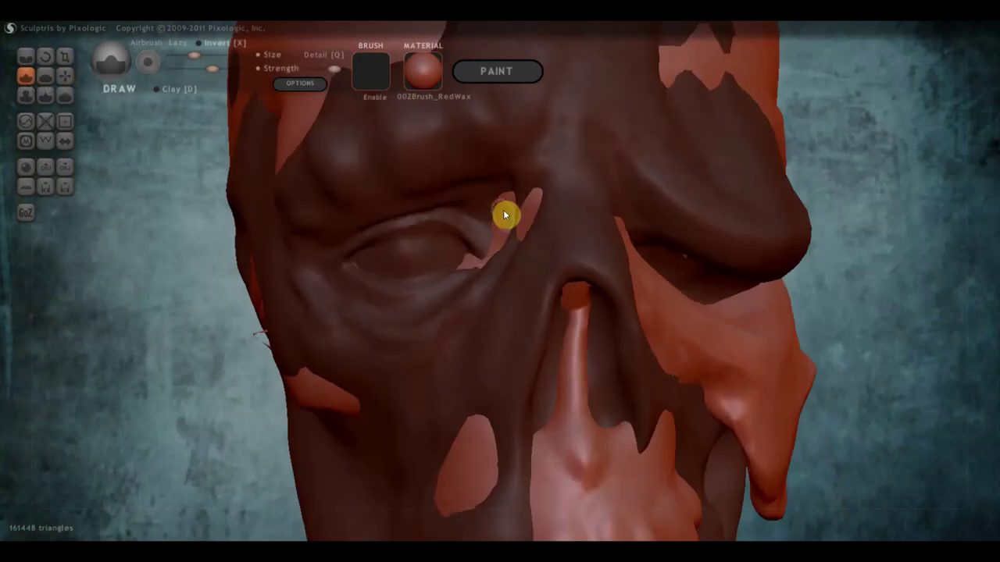
mouse_move(489, 251)
left_mouse_down()
mouse_move(503, 226)
mouse_move(482, 266)
mouse_move(530, 212)
mouse_move(549, 155)
left_mouse_up()
Add a Draw stroke up the forehead, viewed from the head's right side
scroll(548, 155, "down", 3)
scroll(552, 192, "down", 2)
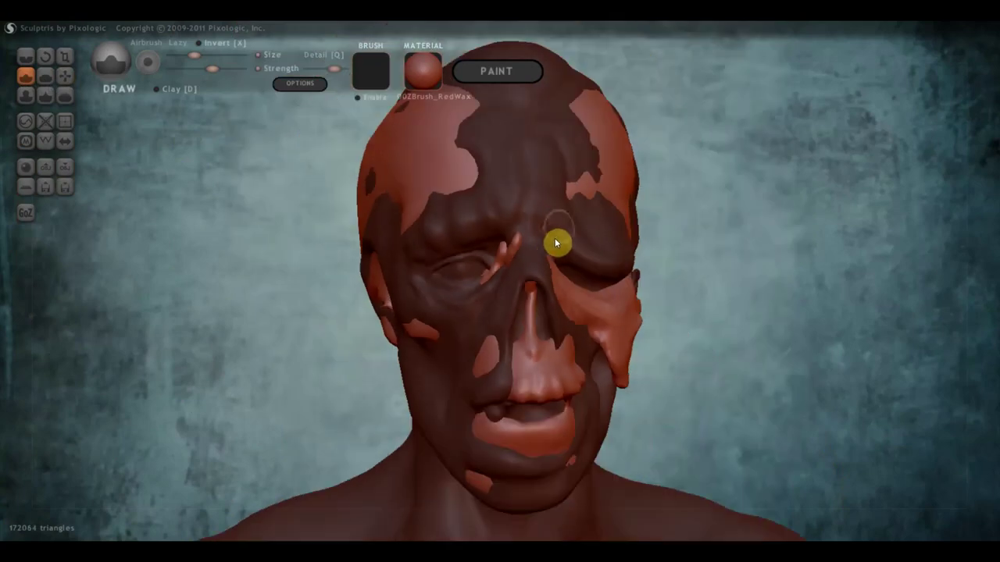
scroll(555, 237, "down", 2)
mouse_move(509, 256)
right_mouse_down()
mouse_move(617, 162)
mouse_move(603, 224)
right_mouse_up()
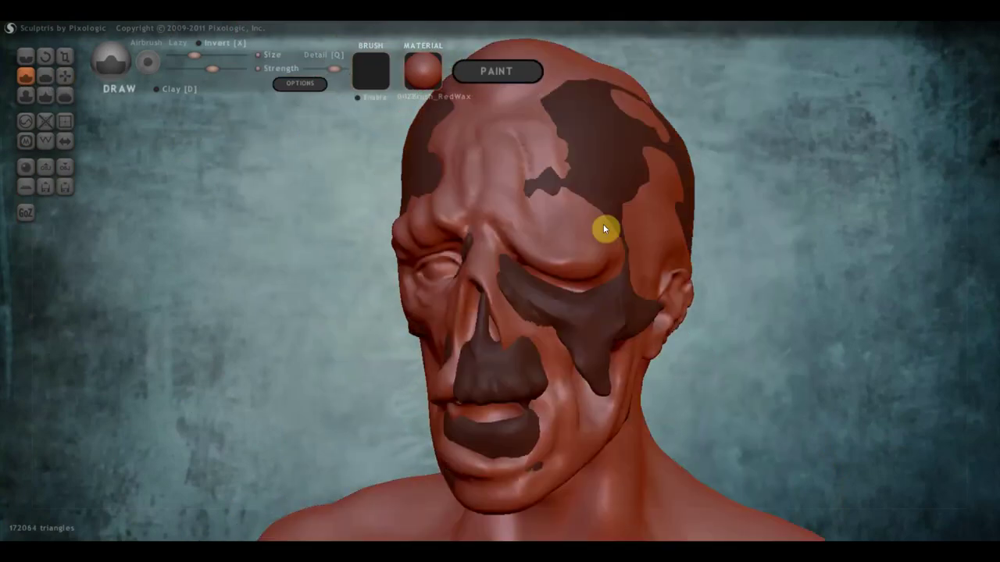
mouse_move(593, 213)
left_mouse_down()
mouse_move(594, 184)
mouse_move(571, 222)
left_mouse_up()
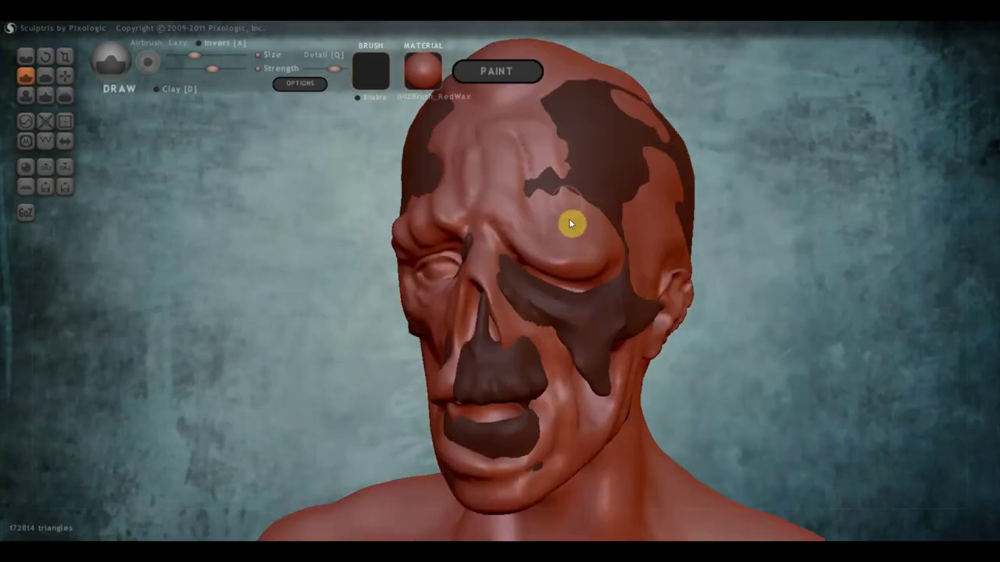
mouse_move(605, 176)
right_mouse_down()
mouse_move(496, 198)
mouse_move(446, 190)
mouse_move(290, 120)
right_mouse_up()
With an enlarged Grab brush, pull the brow and temple area outward
left_click(72, 77)
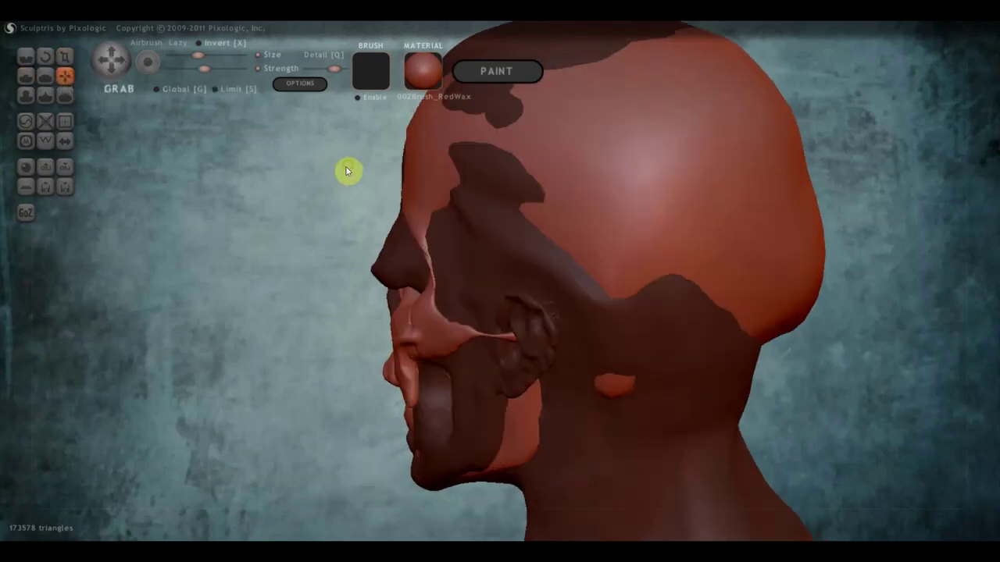
right_click_drag(348, 169, 437, 194)
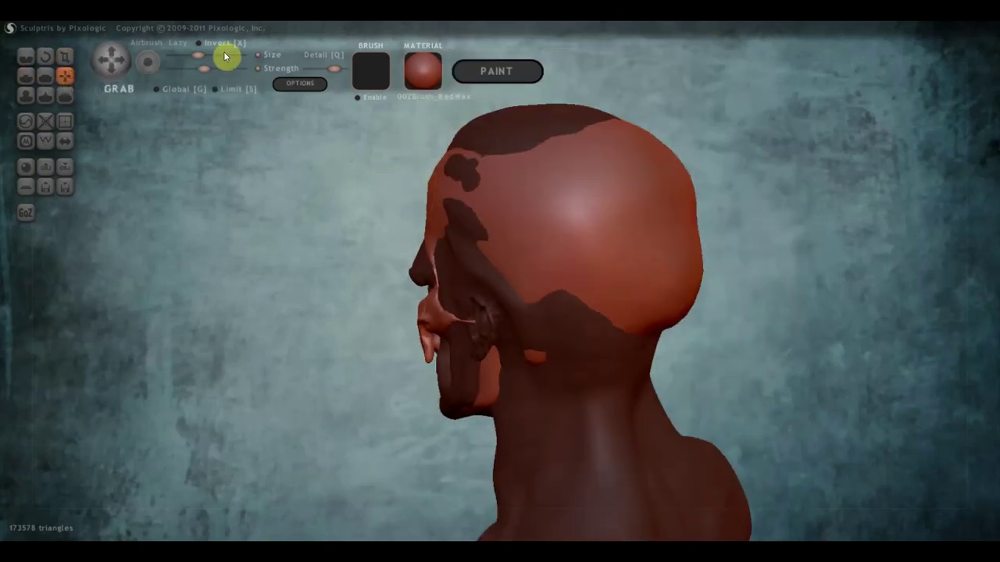
left_click_drag(224, 54, 213, 55)
scroll(436, 203, "up", 1)
scroll(432, 201, "up", 2)
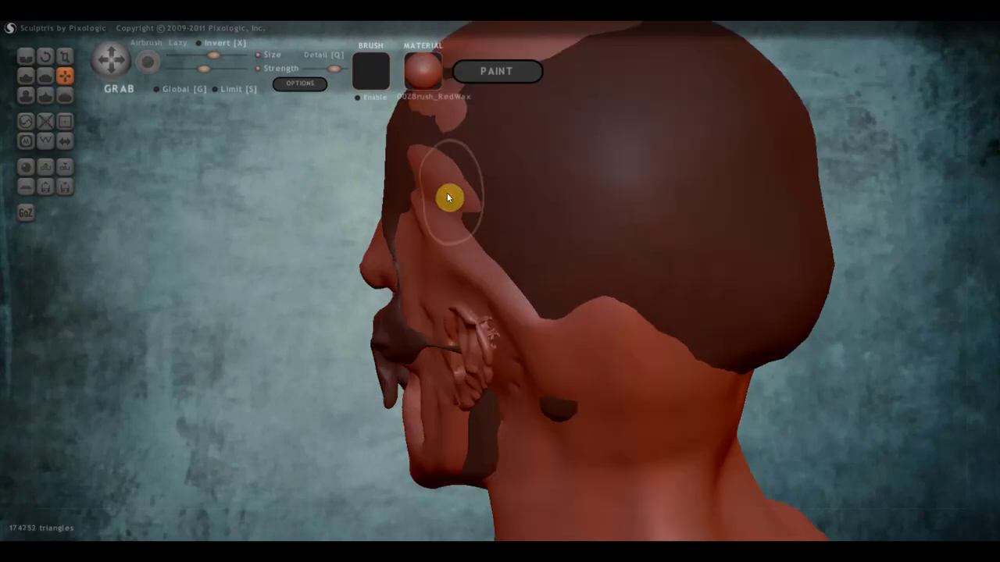
left_click_drag(435, 203, 542, 145)
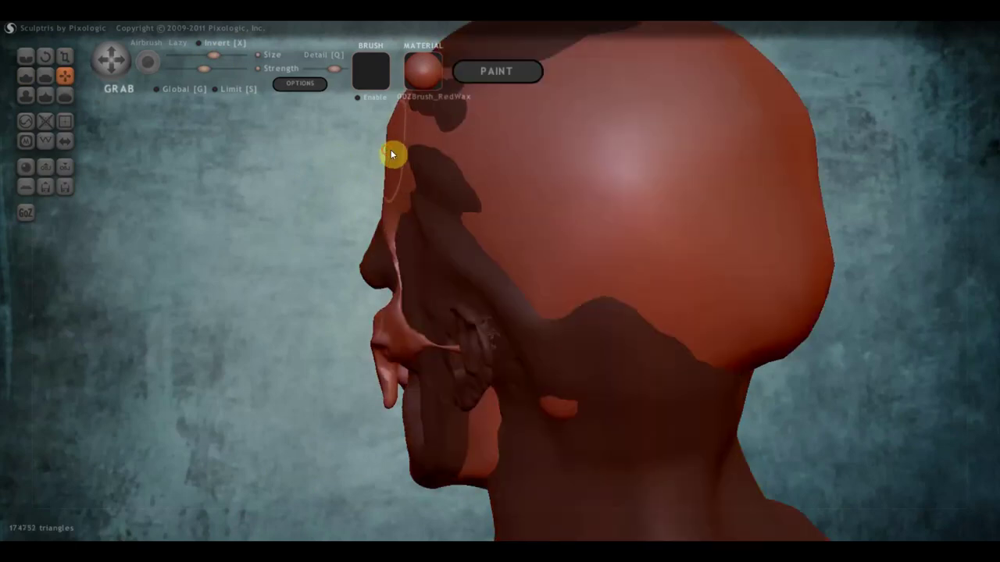
Shrink the Grab brush and invert the masked regions of the head
mouse_move(390, 149)
left_mouse_down()
mouse_move(470, 163)
mouse_move(415, 168)
left_mouse_up()
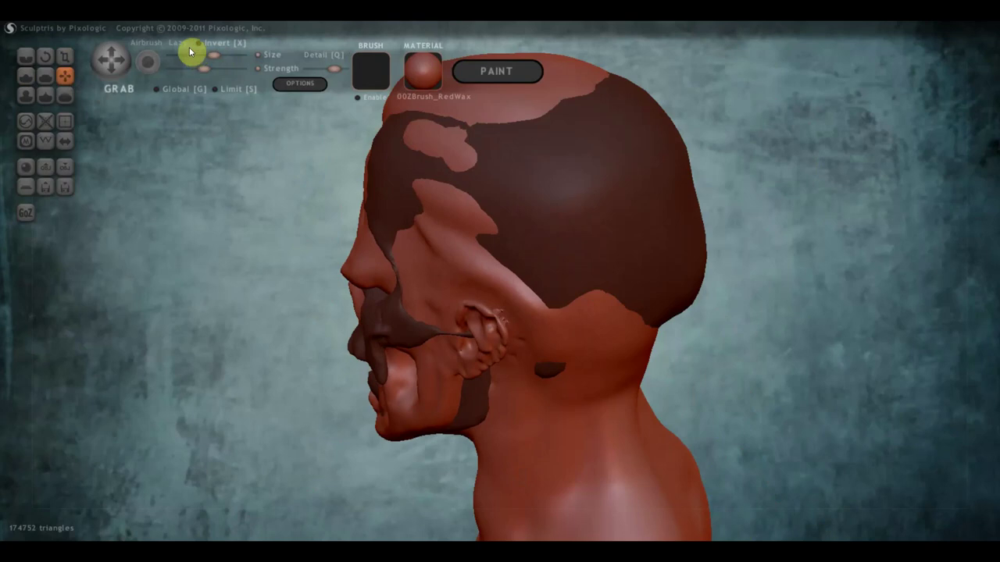
left_click_drag(214, 55, 199, 55)
mouse_move(397, 182)
left_mouse_down()
mouse_move(351, 171)
mouse_move(394, 177)
left_mouse_up()
left_click(395, 171, "ctrl")
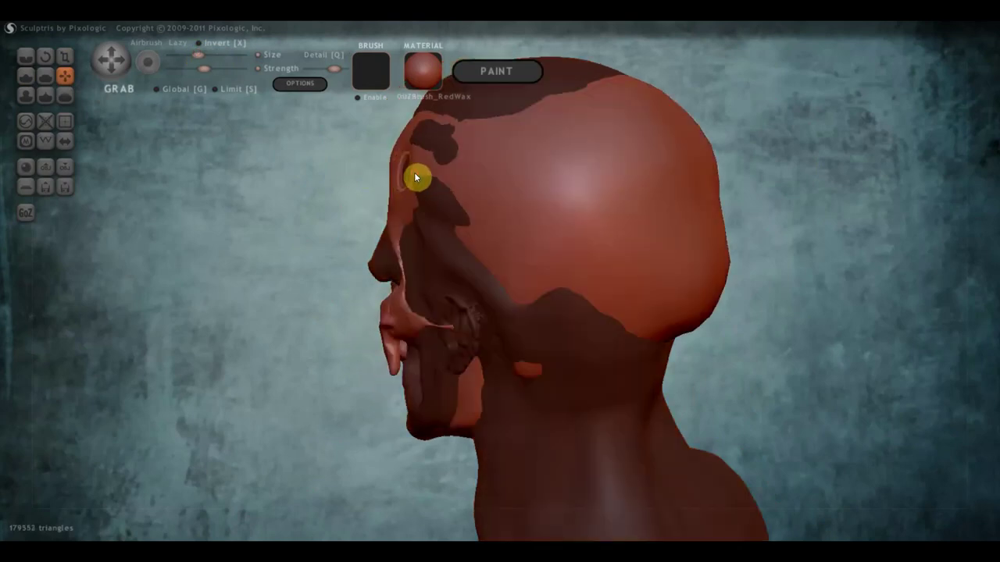
left_click_drag(414, 171, 709, 173)
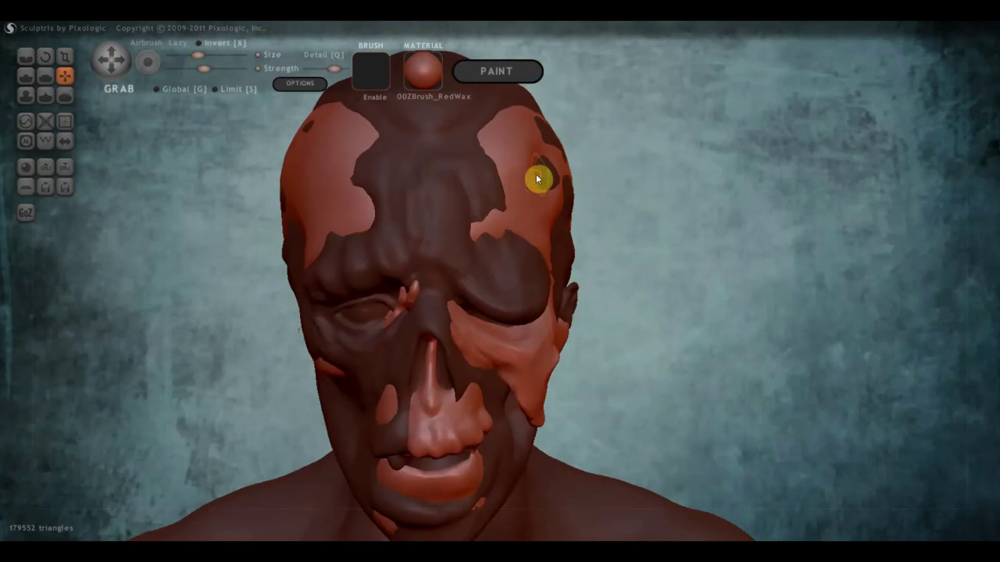
Reshape the brow and eye area from a right three-quarter profile
mouse_move(448, 187)
left_mouse_down()
mouse_move(545, 221)
mouse_move(243, 141)
left_mouse_up()
scroll(575, 245, "down", 2)
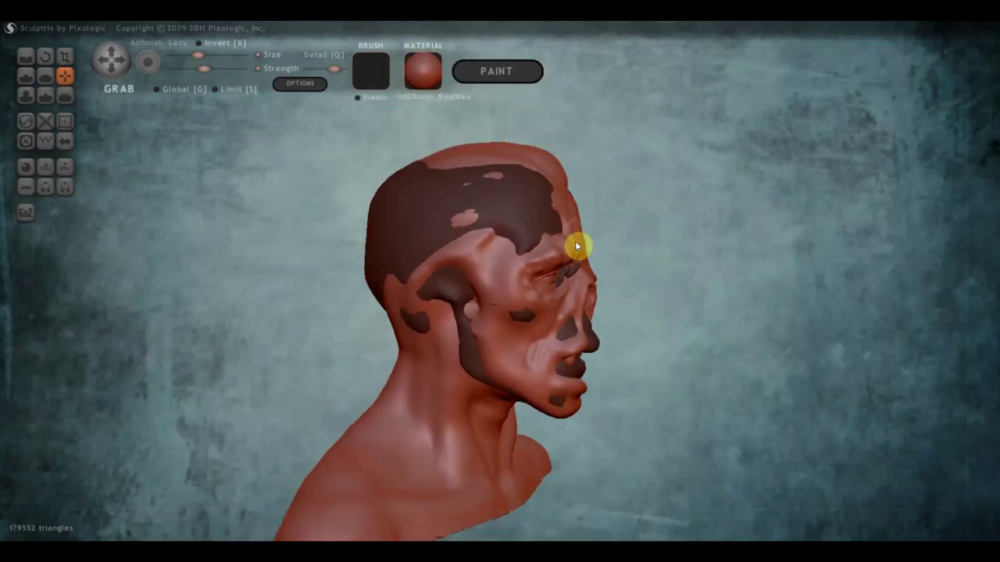
left_click_drag(576, 245, 551, 266)
right_click_drag(551, 261, 561, 288)
left_click_drag(562, 291, 557, 294)
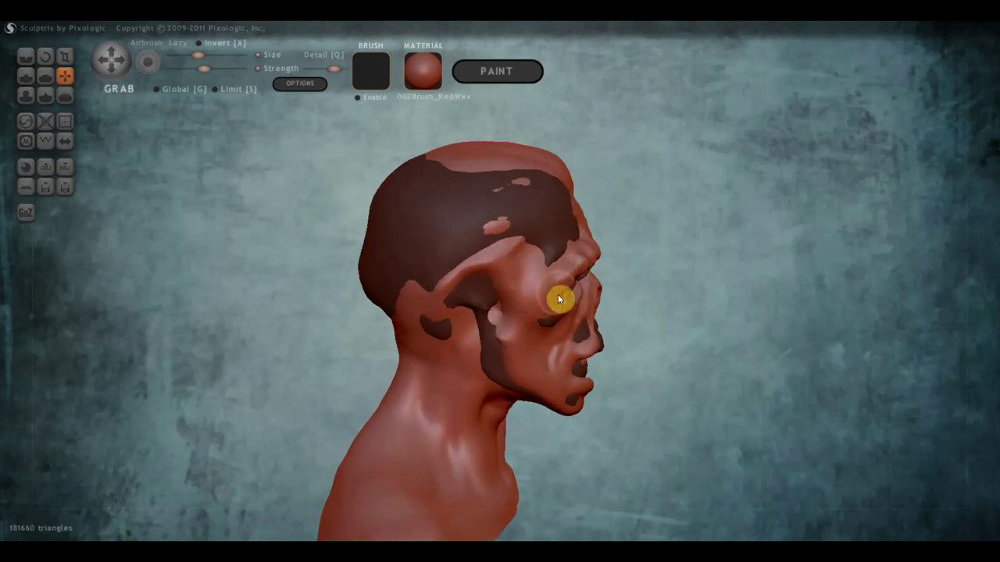
mouse_move(558, 295)
right_mouse_down()
mouse_move(472, 270)
mouse_move(370, 279)
right_mouse_up()
mouse_move(431, 268)
left_mouse_down()
mouse_move(434, 285)
mouse_move(437, 275)
mouse_move(461, 279)
left_mouse_up()
Pull around the eye socket and reshape the cheek below the eye
scroll(451, 279, "down", 3)
scroll(525, 295, "up", 2)
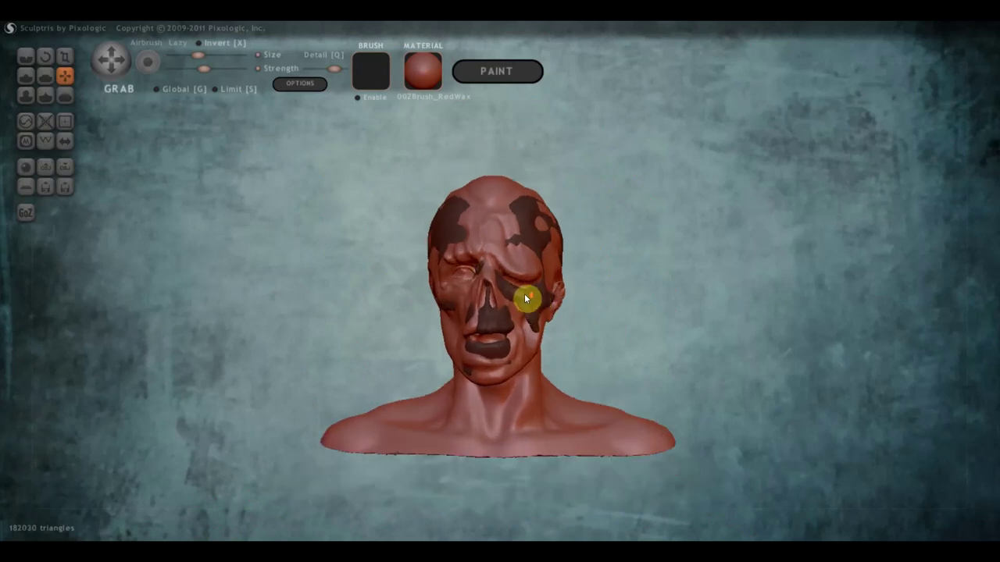
scroll(525, 294, "up", 2)
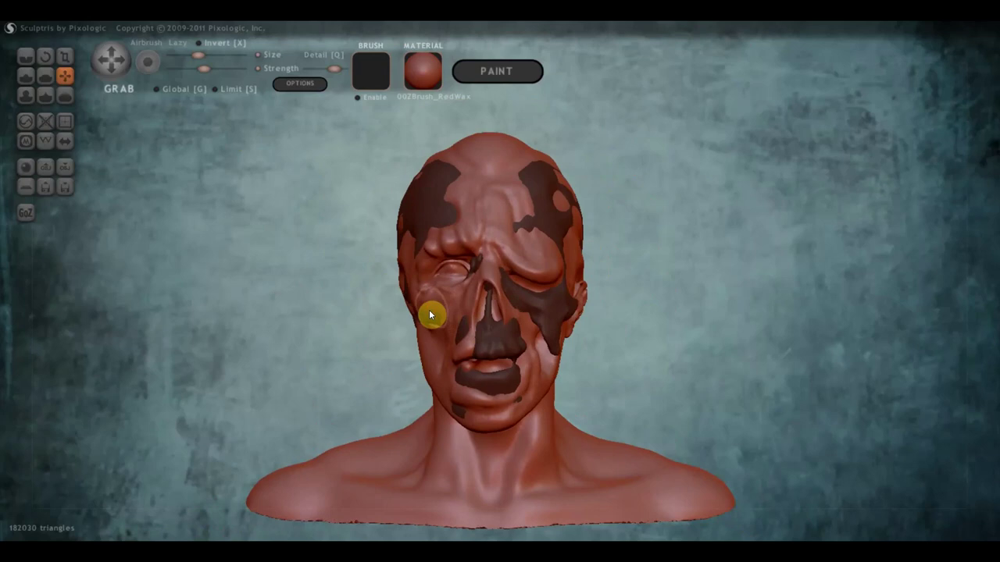
left_click_drag(429, 315, 464, 310)
right_click_drag(464, 309, 569, 323)
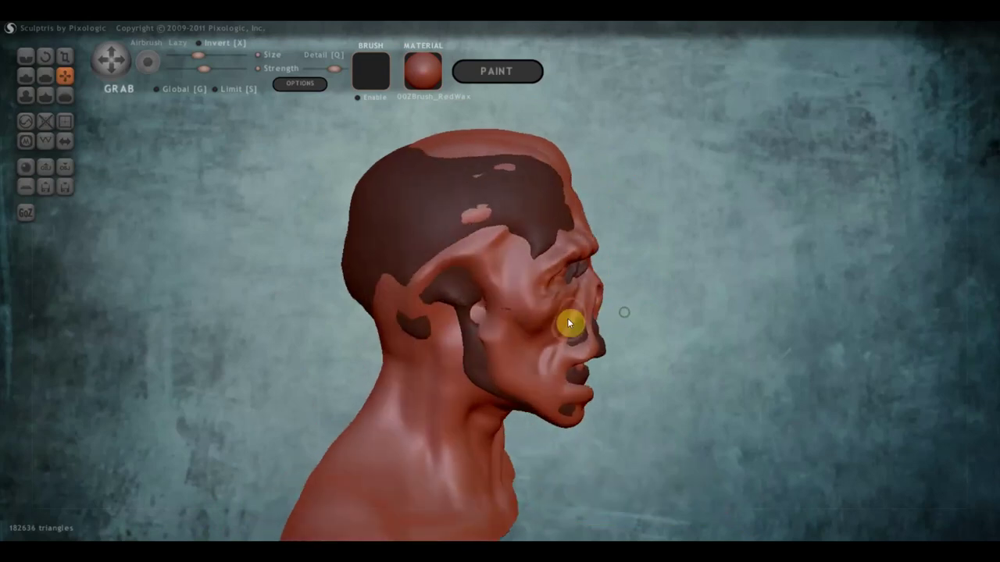
left_click_drag(555, 316, 572, 322)
Pull the lips into a sagging, parted mouth and drag the chin and jaw downward
mouse_move(579, 364)
left_mouse_down()
mouse_move(591, 358)
mouse_move(542, 346)
mouse_move(575, 351)
left_mouse_up()
mouse_move(576, 351)
right_mouse_down()
mouse_move(425, 329)
mouse_move(447, 346)
right_mouse_up()
left_click_drag(451, 350, 436, 346)
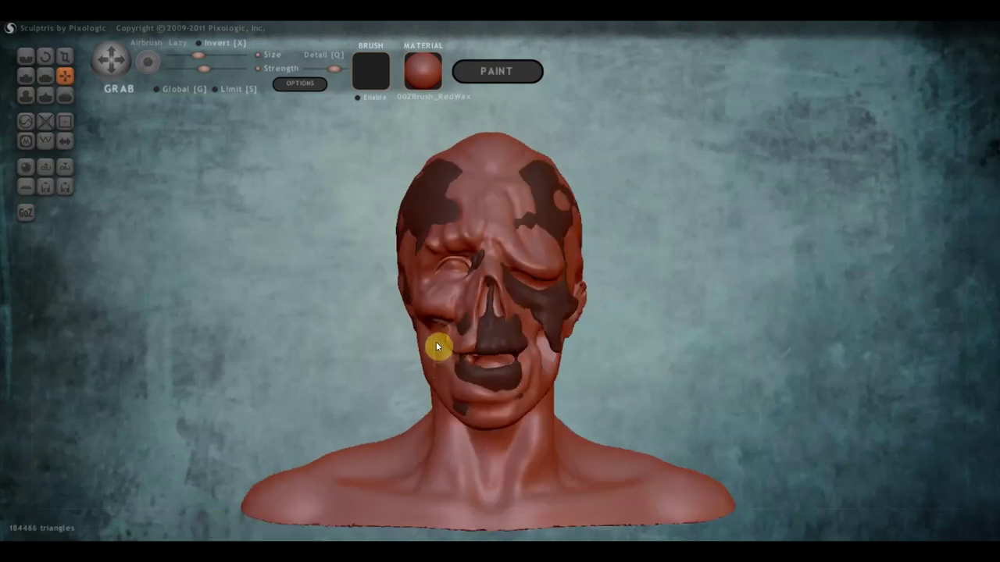
right_click_drag(475, 352, 591, 351)
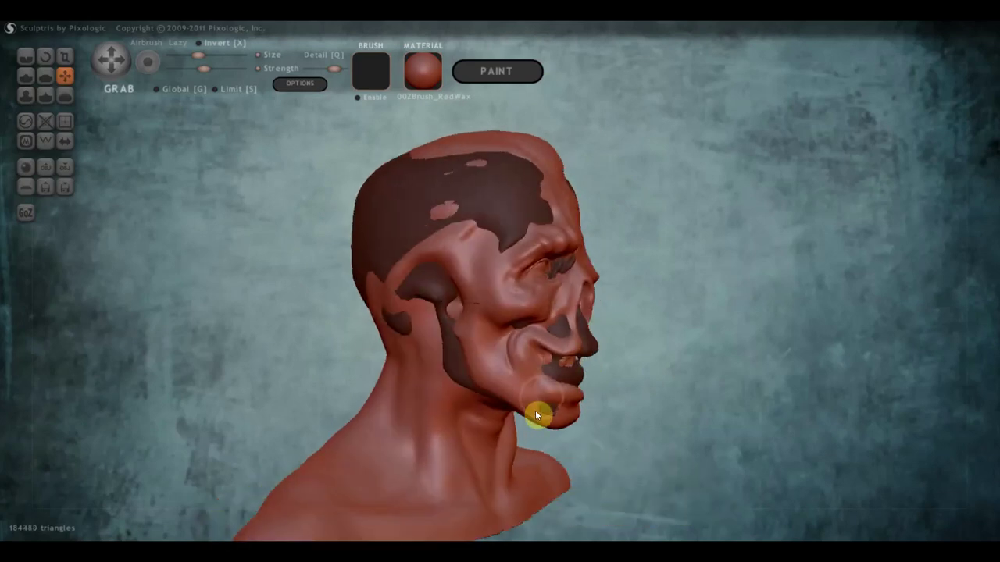
mouse_move(537, 415)
left_mouse_down()
mouse_move(523, 415)
mouse_move(522, 435)
left_mouse_up()
mouse_move(522, 474)
right_mouse_down()
mouse_move(406, 418)
mouse_move(346, 415)
right_mouse_up()
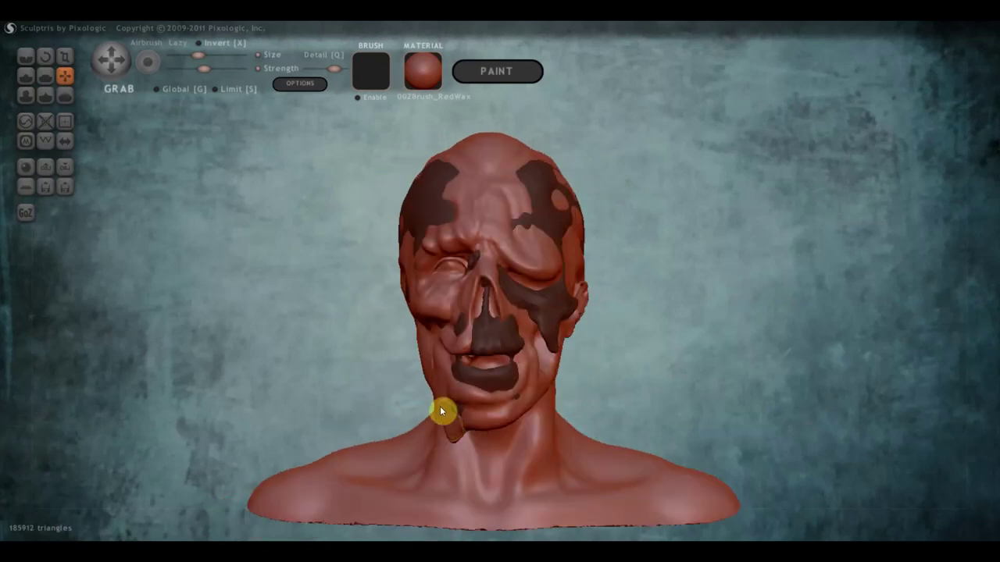
right_click_drag(442, 412, 583, 379)
With the Crease brush, carve grooves along the jaw, cheek, brow and a vertical forehead line
left_click(26, 57)
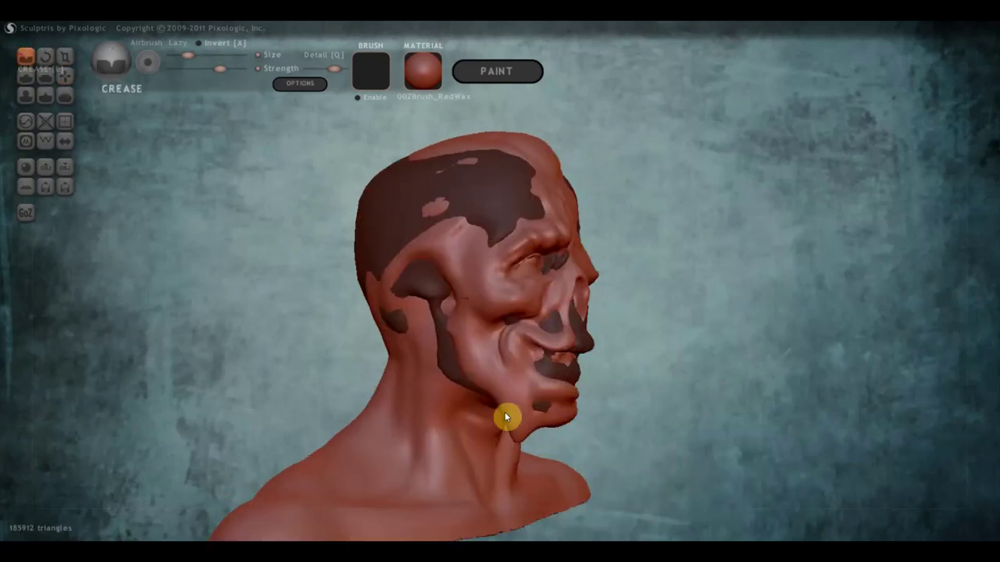
mouse_move(494, 398)
left_mouse_down()
mouse_move(536, 429)
mouse_move(493, 344)
mouse_move(504, 353)
left_mouse_up()
mouse_move(543, 422)
right_mouse_down()
mouse_move(440, 409)
mouse_move(487, 384)
right_mouse_up()
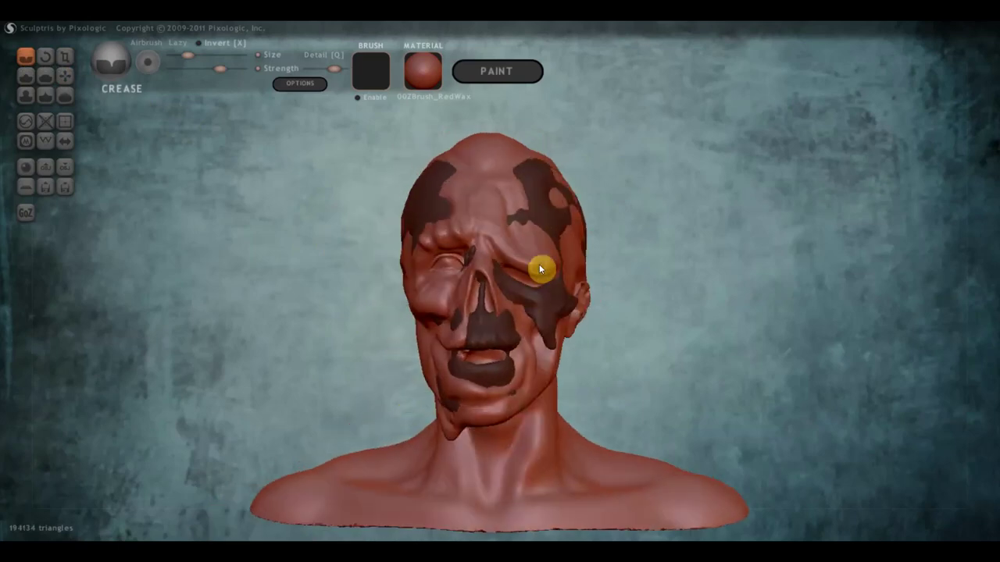
left_click_drag(490, 228, 528, 248)
left_click_drag(497, 186, 500, 221)
From the left profile, carve creases on the temple near the ear and down the neck
mouse_move(516, 342)
right_mouse_down()
mouse_move(384, 353)
mouse_move(523, 253)
right_mouse_up()
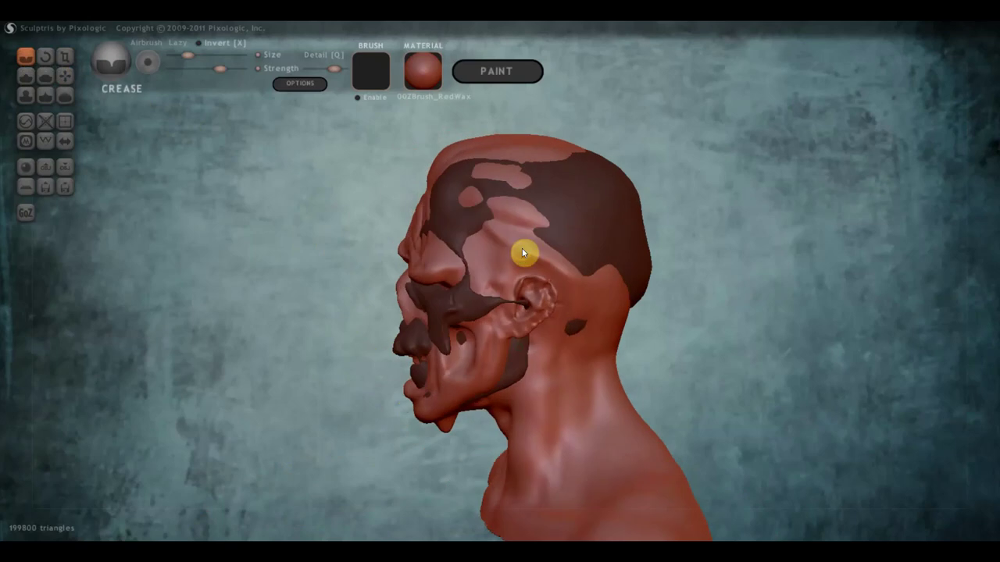
mouse_move(486, 228)
left_mouse_down()
mouse_move(489, 290)
mouse_move(504, 230)
mouse_move(578, 299)
mouse_move(532, 238)
mouse_move(593, 289)
left_mouse_up()
right_click_drag(587, 280, 610, 360)
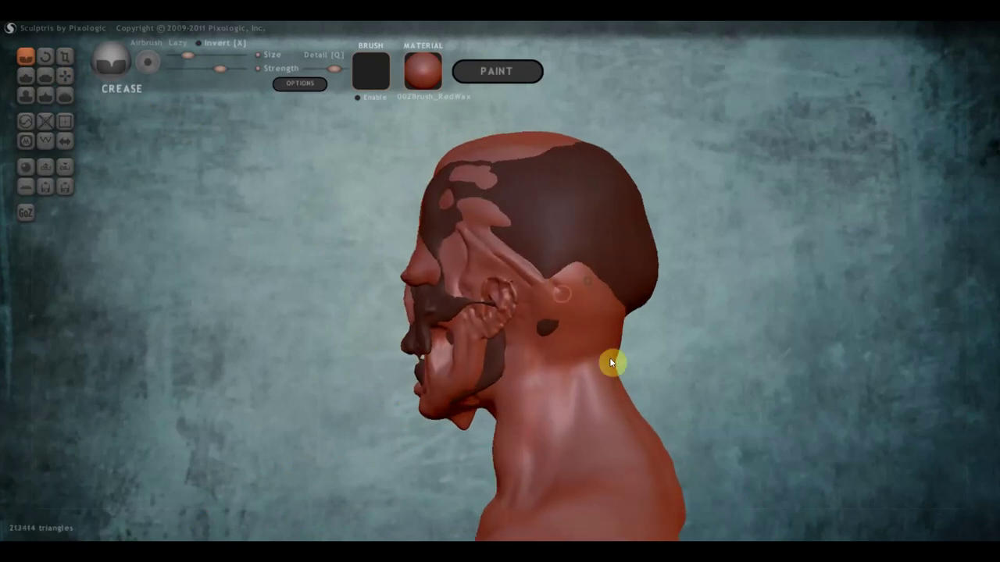
left_click_drag(590, 350, 564, 404)
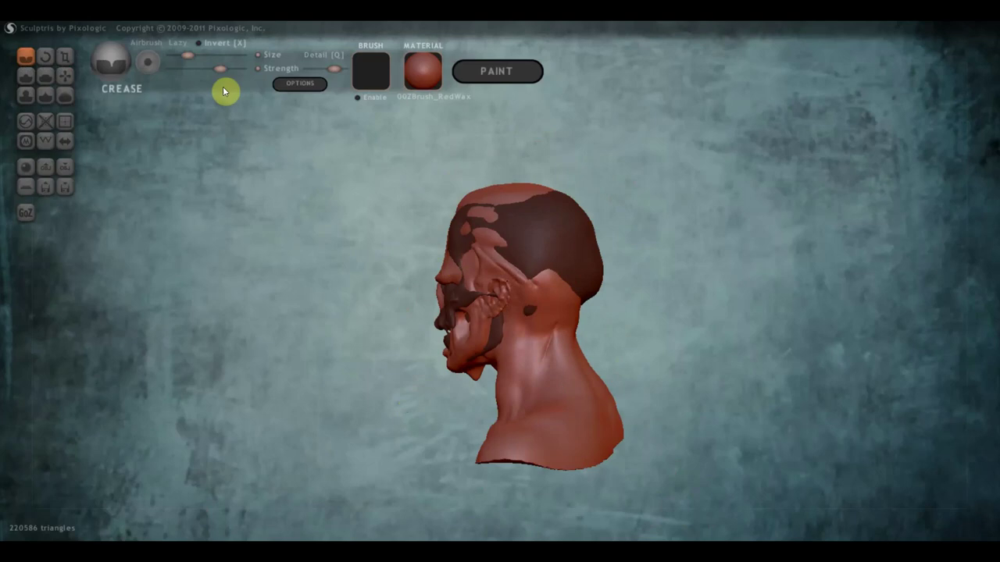
Raise the brush Size slider, orbit around the head, and select the Grab tool
left_click_drag(187, 54, 203, 54)
mouse_move(367, 203)
left_mouse_down()
mouse_move(446, 237)
mouse_move(505, 351)
left_mouse_up()
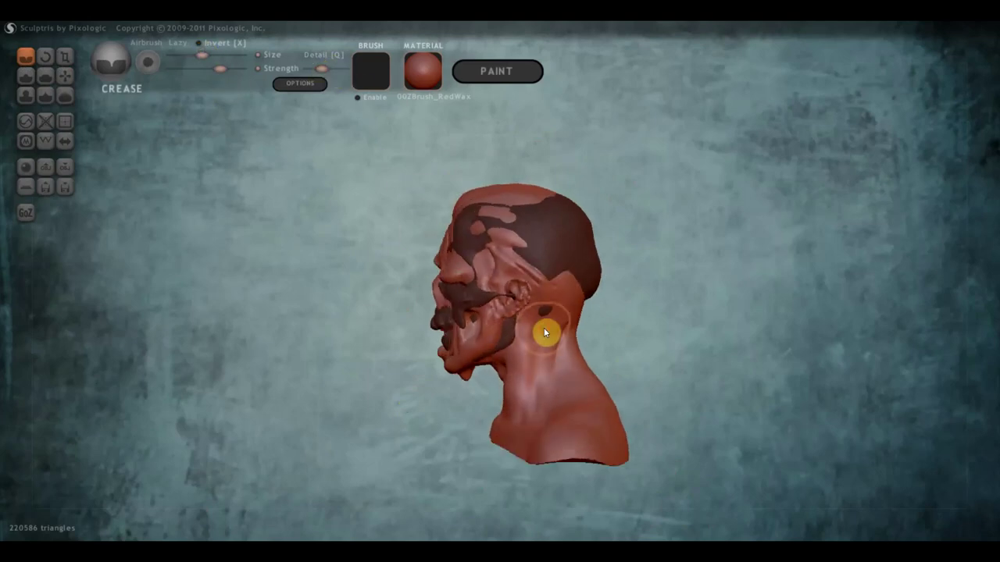
mouse_move(524, 424)
left_mouse_down()
mouse_move(681, 416)
mouse_move(586, 413)
mouse_move(613, 406)
left_mouse_up()
mouse_move(506, 413)
left_mouse_down()
mouse_move(461, 433)
mouse_move(430, 422)
left_mouse_up()
left_click_drag(444, 383, 217, 168)
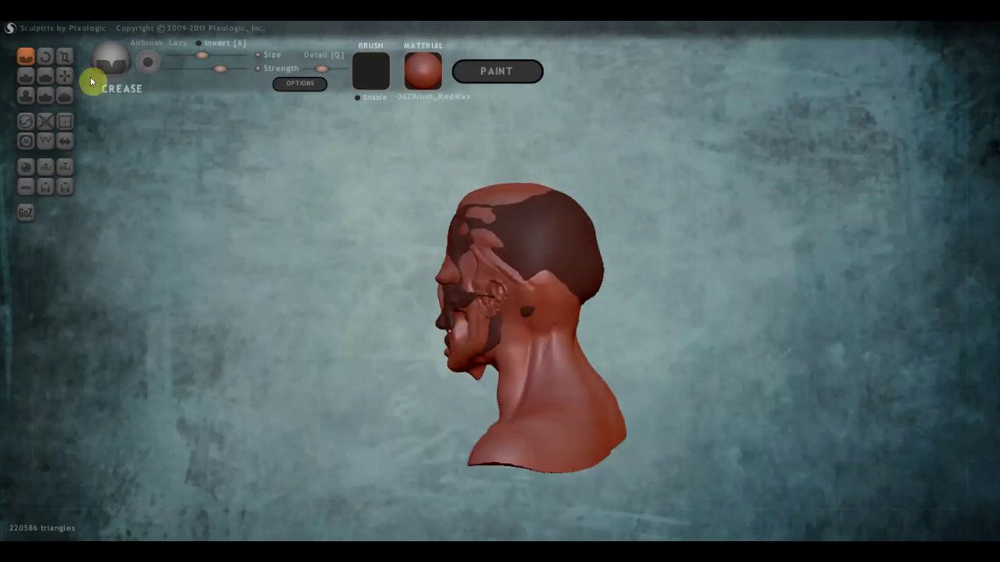
left_click(65, 76)
scroll(397, 351, "up", 3)
With a smaller Crease brush, carve and deepen creases along the neck
scroll(542, 446, "down", 1)
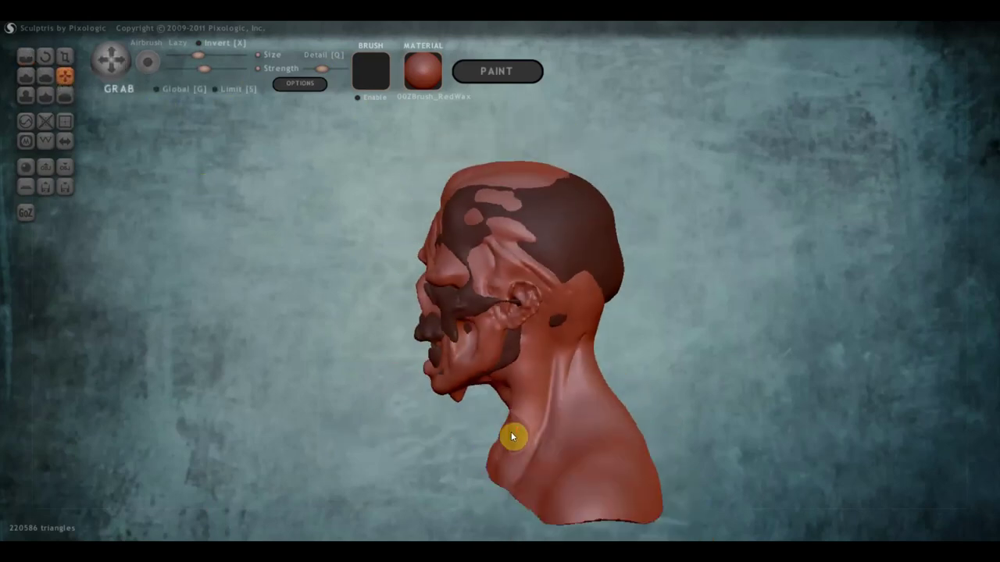
scroll(513, 436, "down", 2)
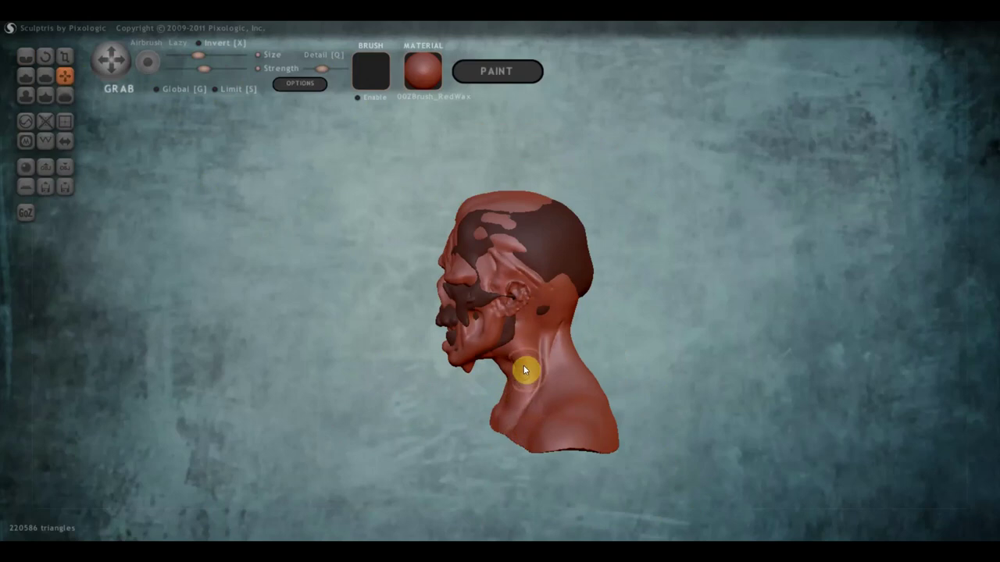
left_click_drag(522, 336, 555, 399)
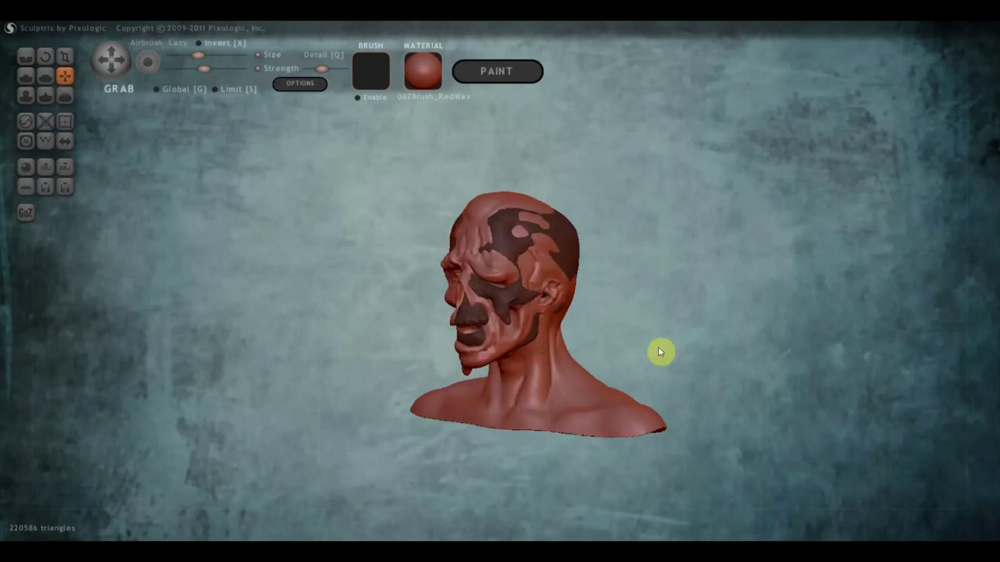
scroll(555, 399, "up", 1)
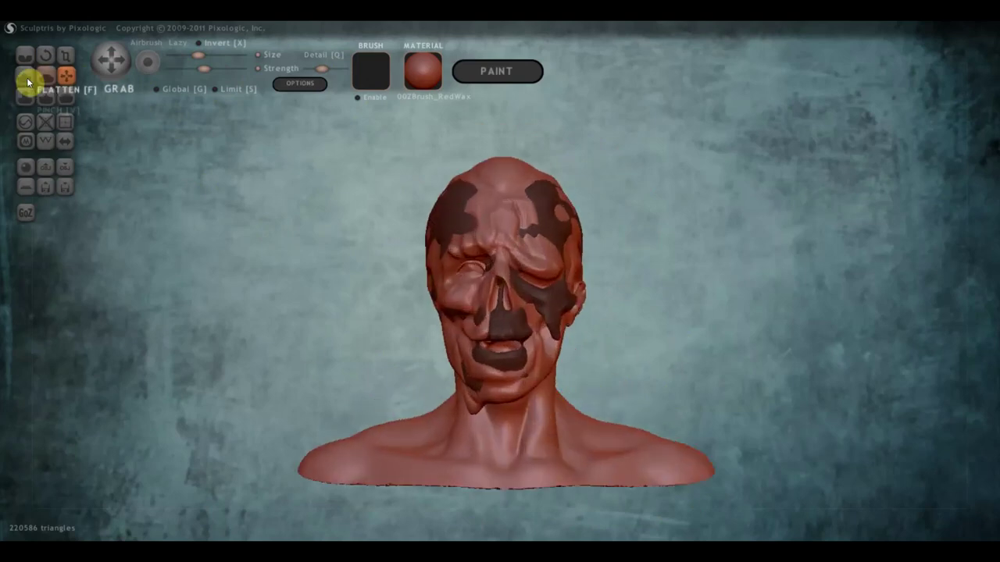
left_click(25, 57)
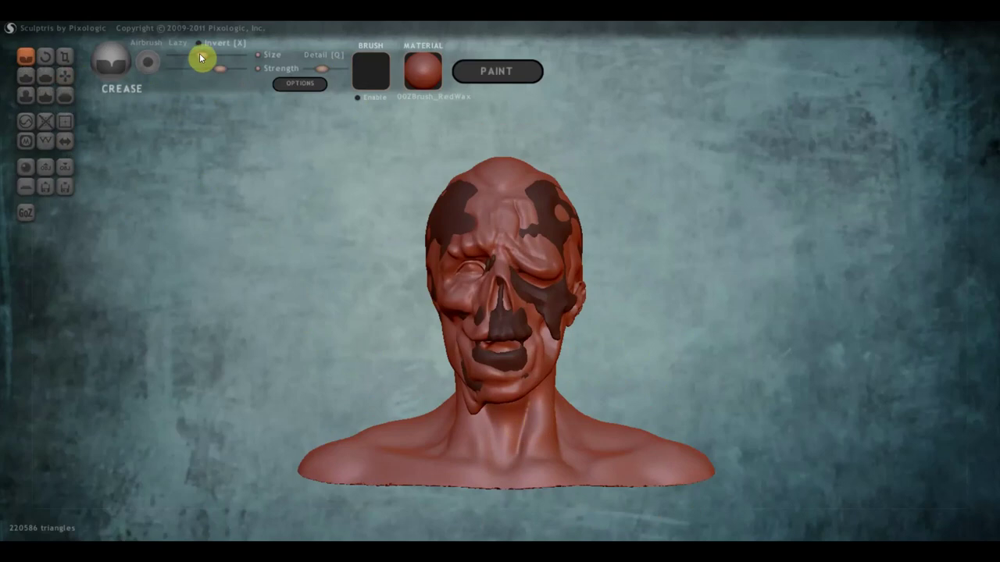
left_click_drag(202, 56, 188, 56)
left_click_drag(548, 424, 516, 473)
mouse_move(552, 397)
left_mouse_down()
mouse_move(523, 443)
mouse_move(477, 453)
mouse_move(482, 413)
mouse_move(380, 454)
mouse_move(334, 443)
mouse_move(420, 476)
mouse_move(442, 465)
mouse_move(487, 467)
mouse_move(470, 416)
mouse_move(496, 457)
mouse_move(587, 385)
mouse_move(591, 453)
mouse_move(645, 429)
mouse_move(602, 482)
mouse_move(691, 481)
mouse_move(692, 462)
mouse_move(657, 462)
mouse_move(458, 493)
mouse_move(526, 458)
mouse_move(574, 456)
mouse_move(560, 498)
mouse_move(518, 496)
mouse_move(493, 522)
mouse_move(511, 464)
mouse_move(512, 315)
mouse_move(538, 331)
mouse_move(537, 318)
left_mouse_up()
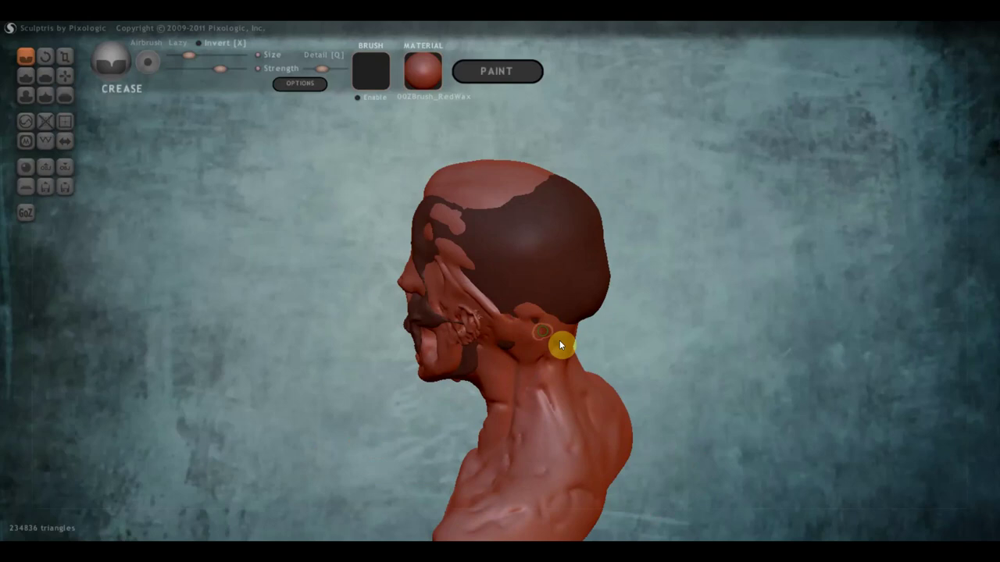
Carve several short crease grooves across the top of the scalp
right_click_drag(560, 343, 554, 205)
left_click_drag(545, 225, 461, 232)
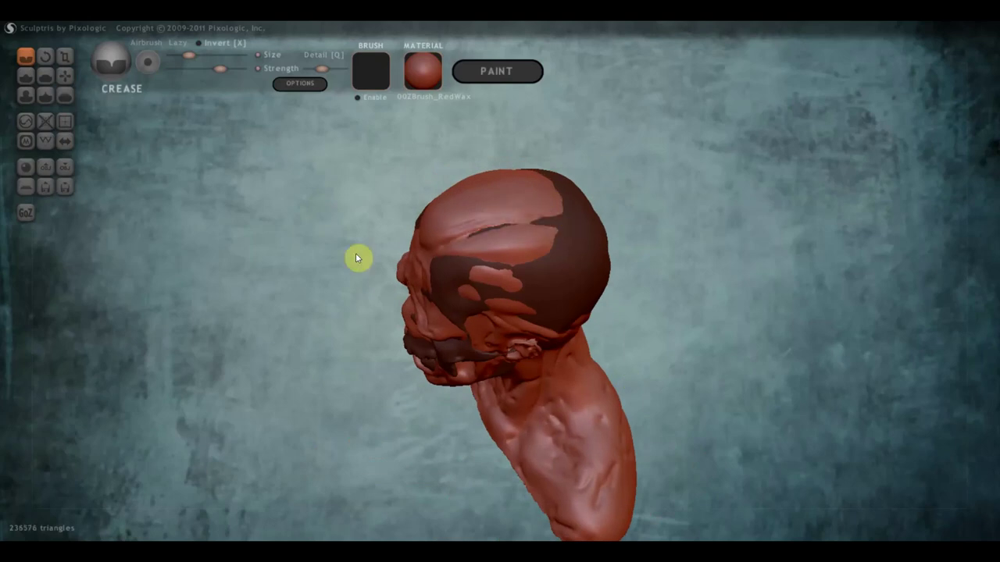
mouse_move(517, 207)
left_mouse_down()
mouse_move(403, 227)
mouse_move(571, 215)
left_mouse_up()
mouse_move(571, 214)
right_mouse_down("shift")
mouse_move(697, 149)
mouse_move(491, 197)
right_mouse_up("shift")
scroll(544, 252, "down", 2)
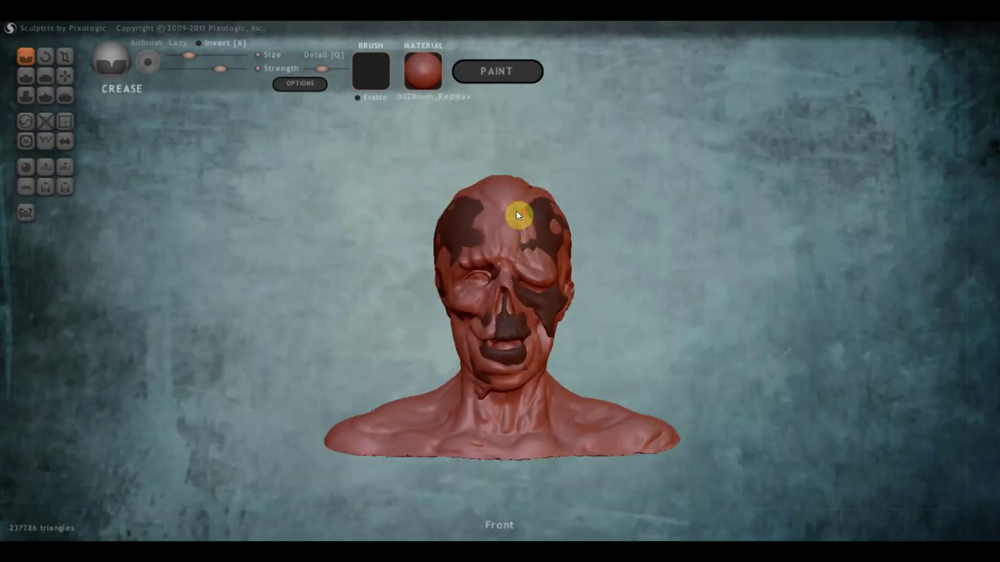
left_click(486, 221)
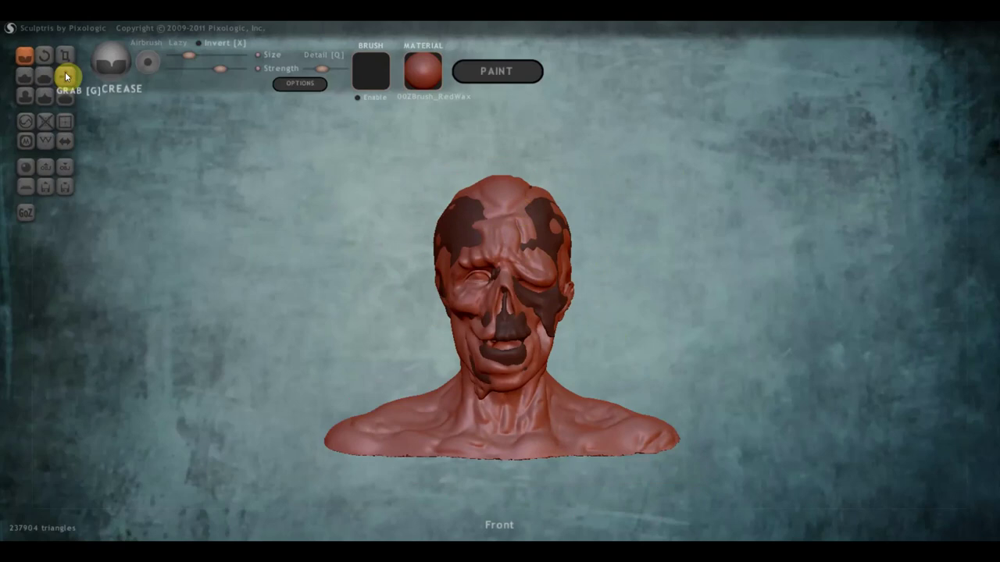
With the Flatten brush, flatten several patches on top of the scalp from above
left_click(44, 75)
right_click_drag(437, 223, 446, 335)
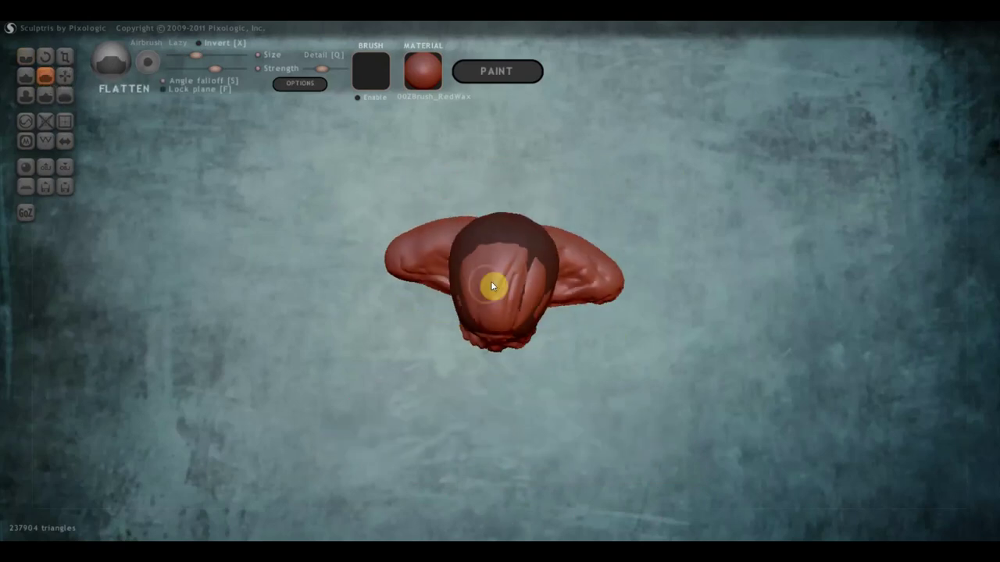
mouse_move(499, 267)
left_mouse_down()
mouse_move(486, 301)
mouse_move(517, 266)
mouse_move(487, 255)
mouse_move(489, 290)
left_mouse_up()
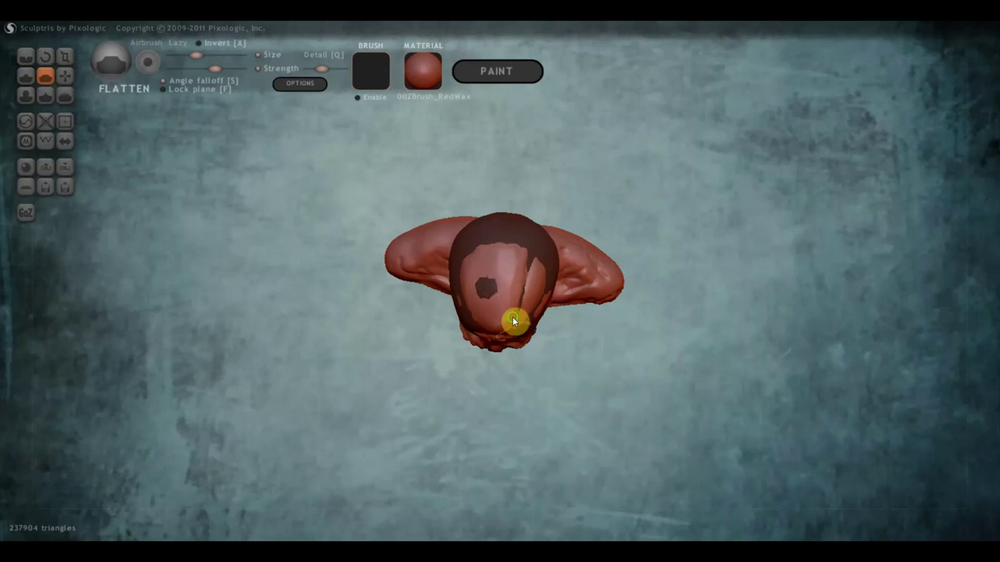
right_click_drag(516, 319, 522, 235)
scroll(522, 242, "up", 3)
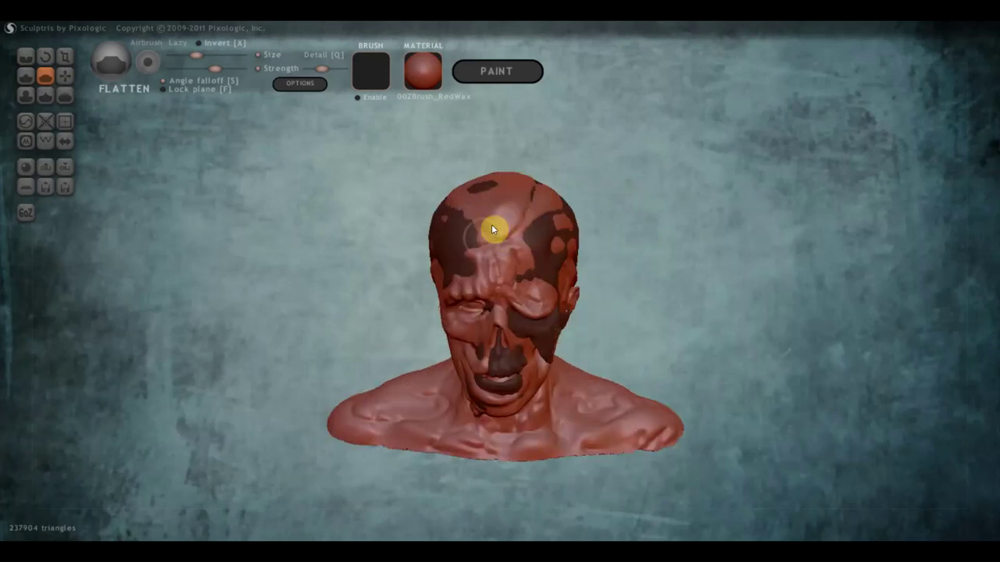
mouse_move(512, 206)
left_mouse_down()
mouse_move(487, 216)
mouse_move(493, 257)
left_mouse_up()
Back at a front view, toggle Invert Mask twice so the mask stays as before
mouse_move(485, 210)
right_mouse_down()
mouse_move(515, 184)
mouse_move(504, 223)
mouse_move(527, 314)
mouse_move(643, 383)
mouse_move(652, 321)
mouse_move(661, 325)
mouse_move(650, 357)
right_mouse_up()
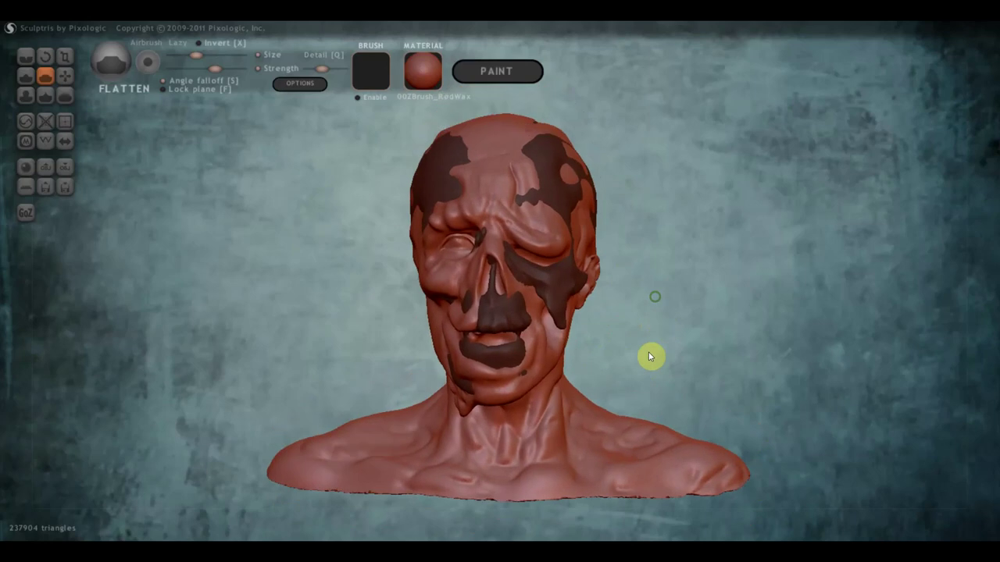
scroll(625, 367, "down", 3)
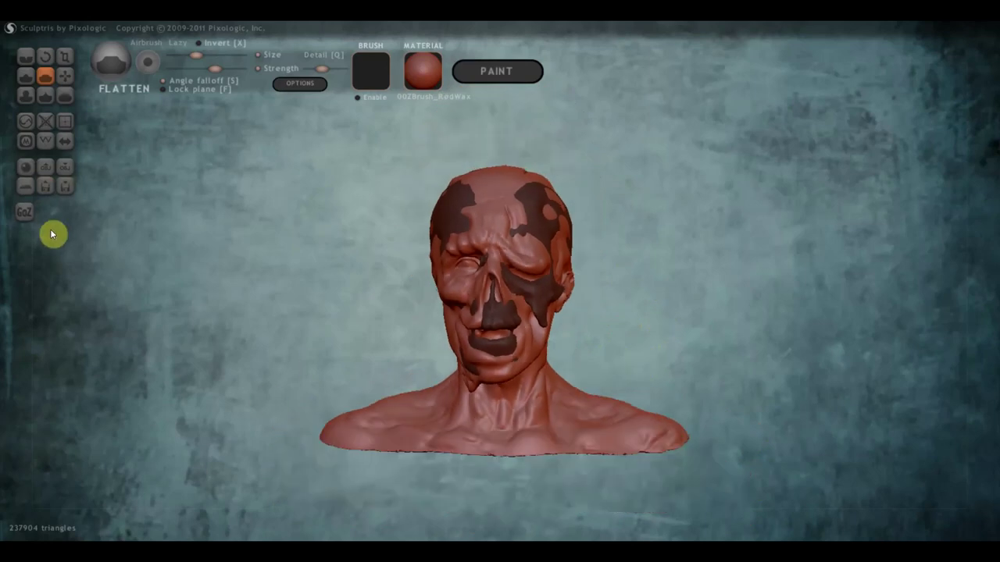
left_click(447, 211, "ctrl")
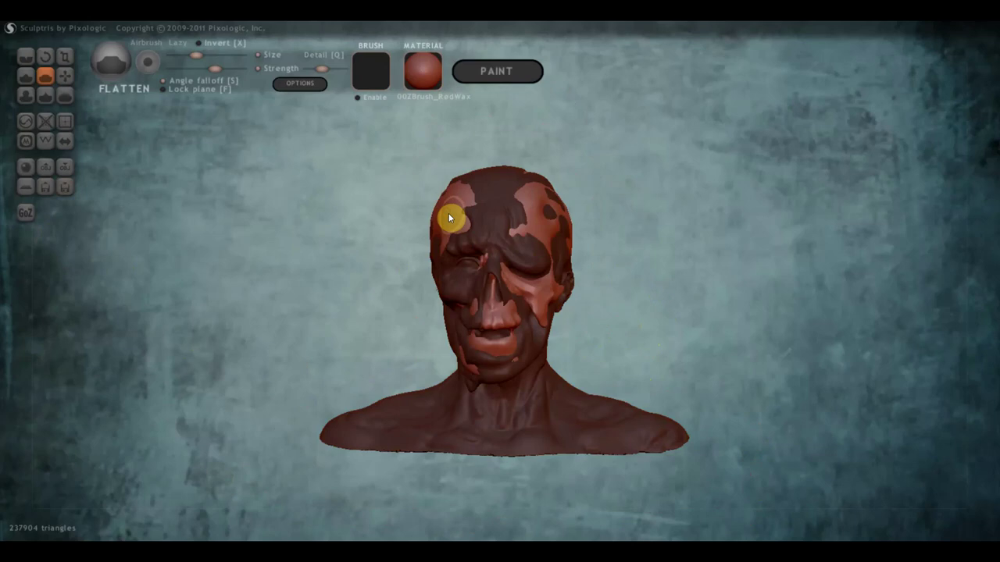
left_click(449, 218, "ctrl")
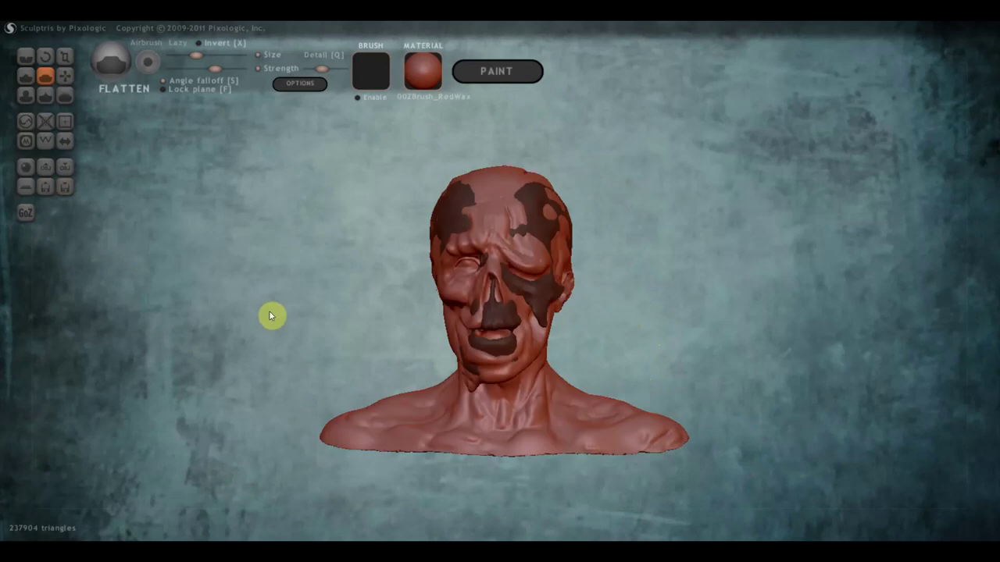
right_click_drag(453, 337, 481, 334)
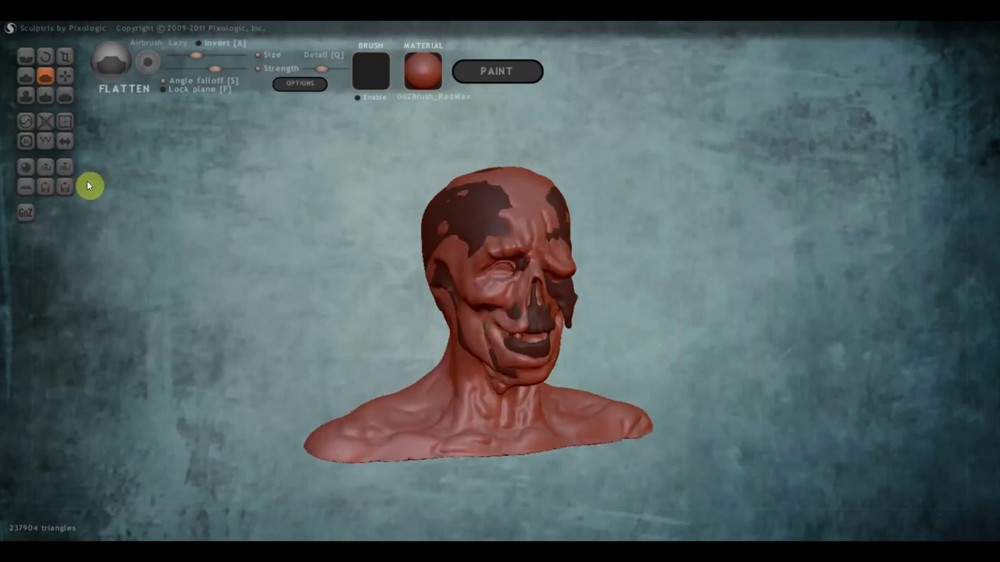
Turn on Wireframe and apply Reduce Selected twice, bringing the mesh to 233734 triangles
left_click(48, 145)
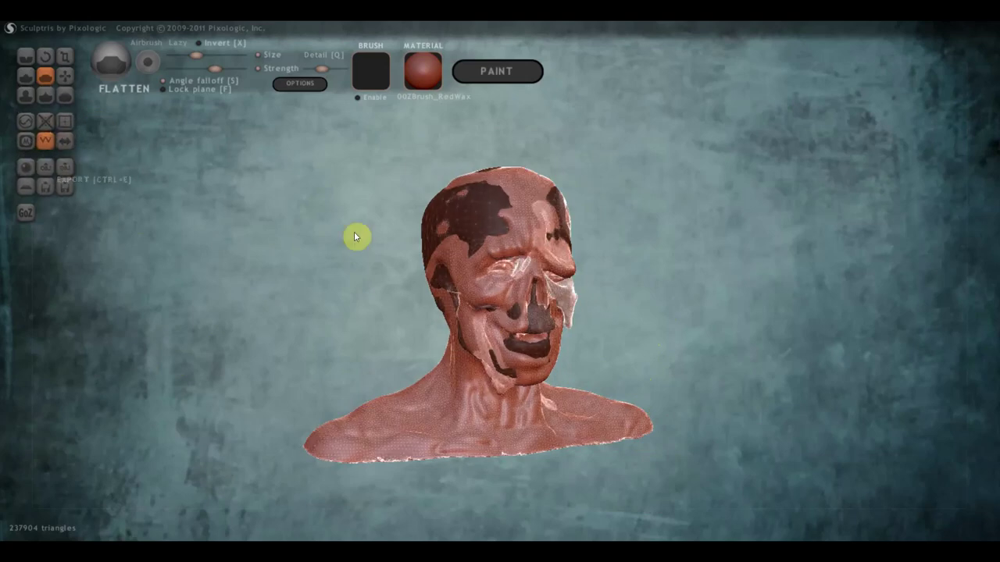
scroll(429, 263, "up", 3)
mouse_move(523, 232)
right_mouse_down()
mouse_move(442, 230)
mouse_move(654, 248)
mouse_move(362, 174)
mouse_move(491, 204)
mouse_move(450, 199)
right_mouse_up()
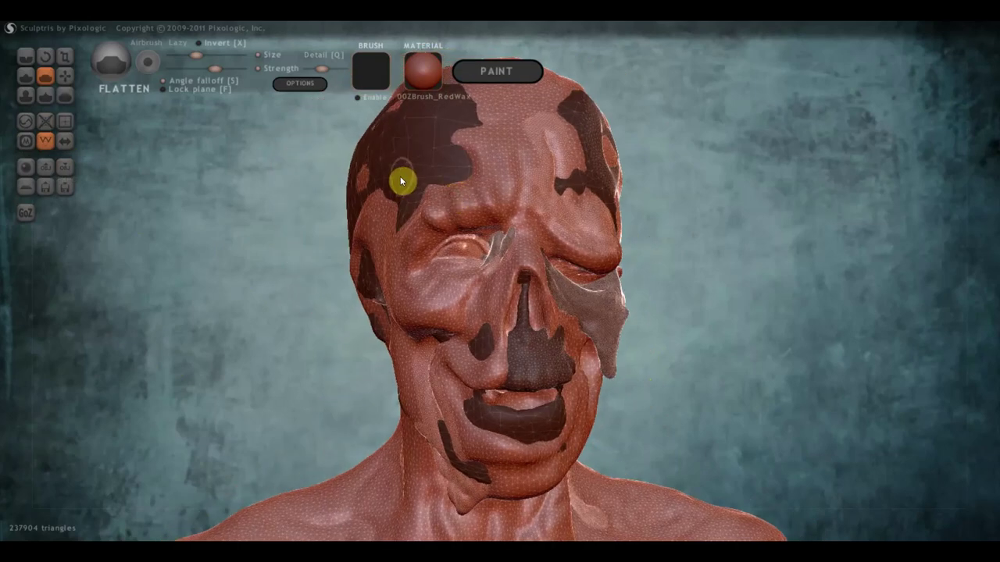
left_click(45, 123)
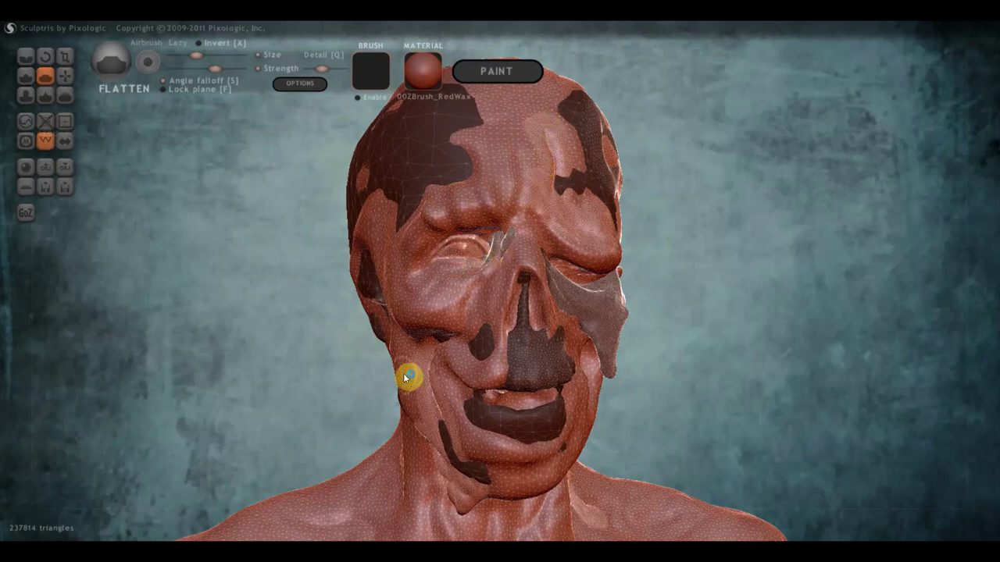
scroll(426, 375, "down", 3)
scroll(469, 363, "down", 1)
right_click_drag(504, 354, 469, 350)
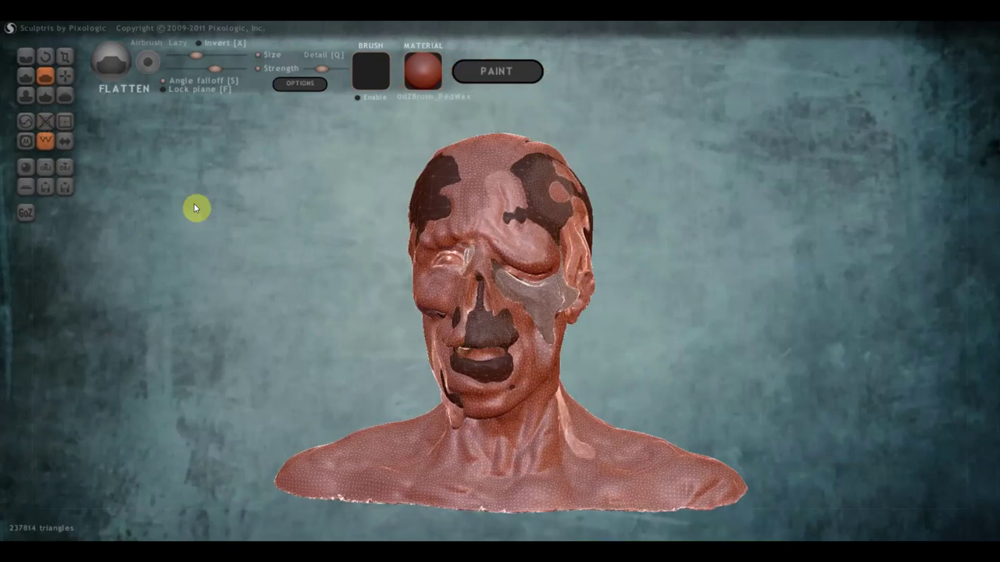
left_click(41, 133)
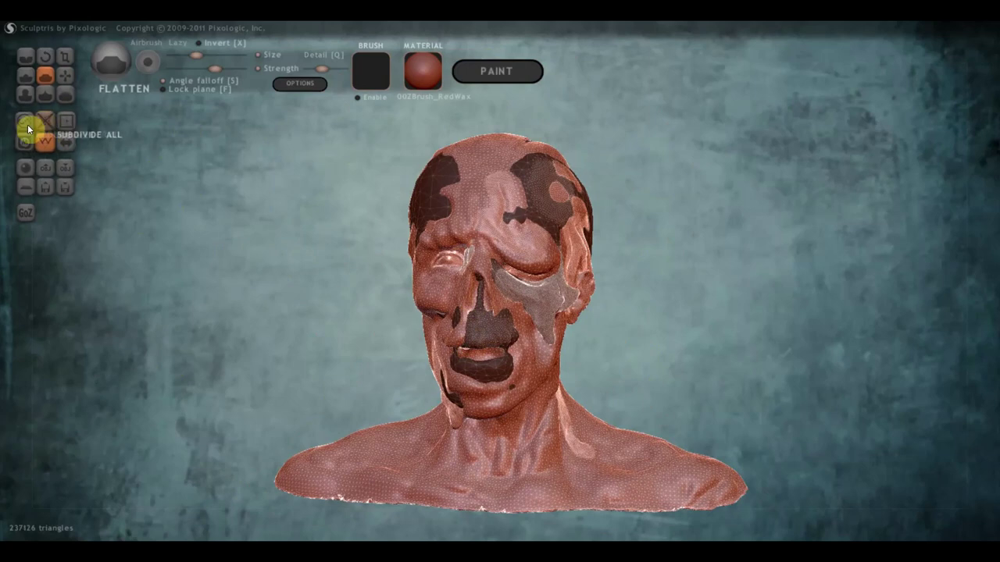
Clear the mask from the bust with a Ctrl-drag on empty space
scroll(390, 272, "up", 2)
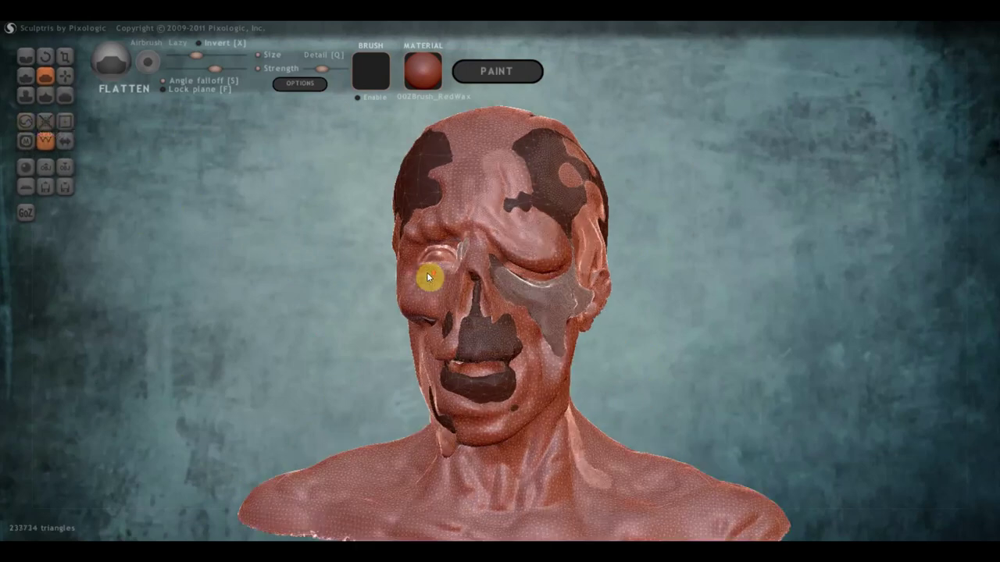
scroll(438, 278, "up", 3)
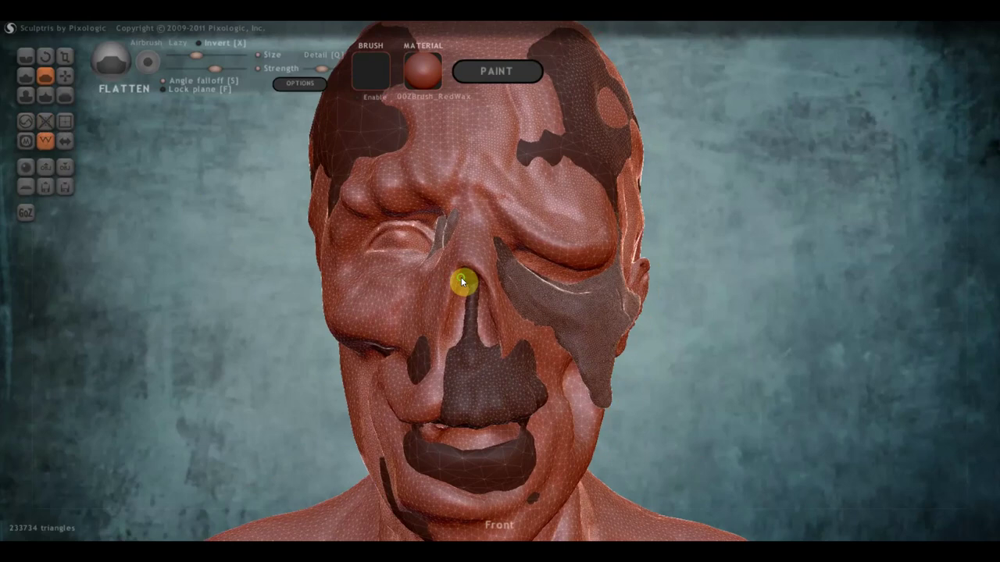
scroll(453, 276, "down", 2)
scroll(447, 277, "down", 2)
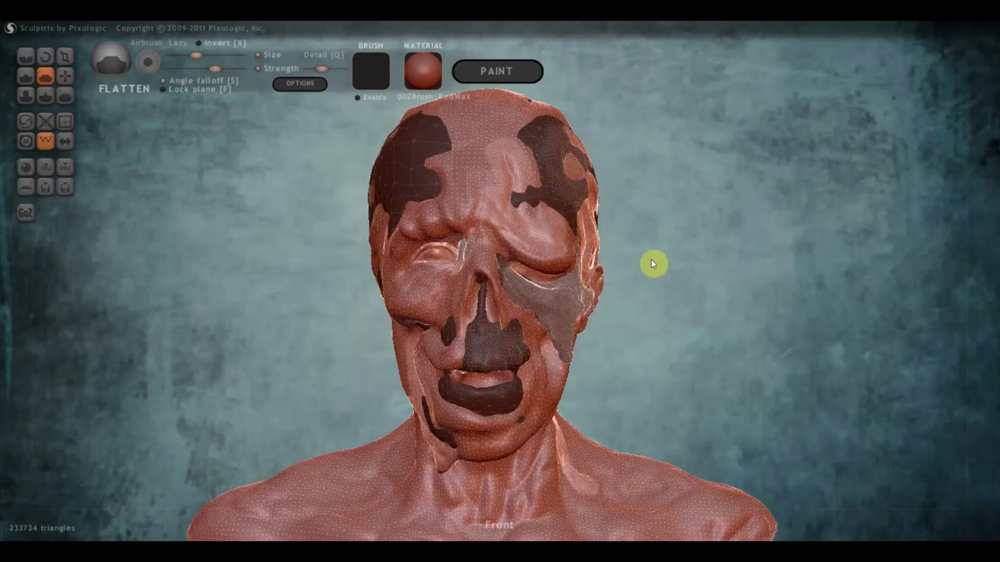
scroll(651, 258, "down", 3)
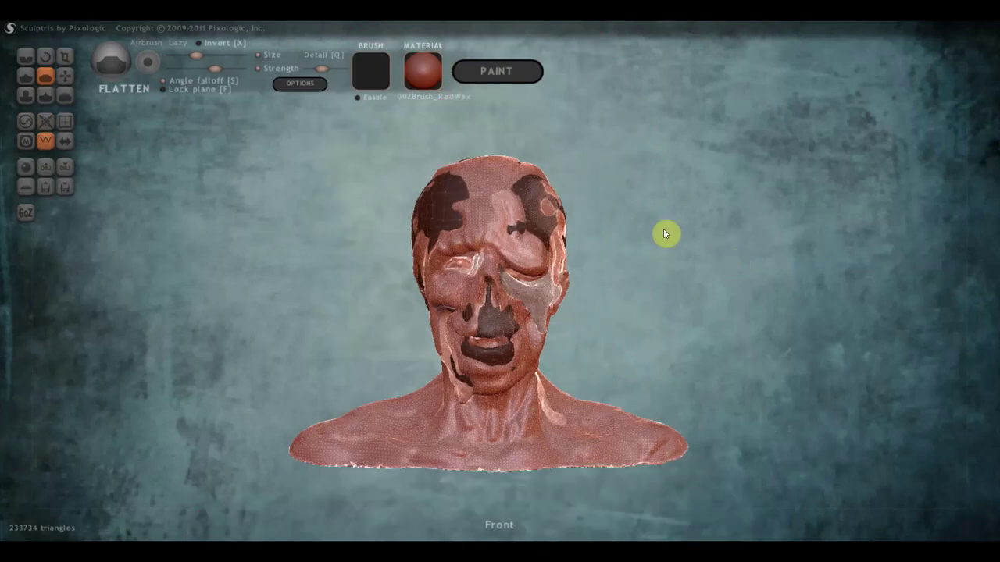
left_click_drag(650, 202, 632, 284, "ctrl")
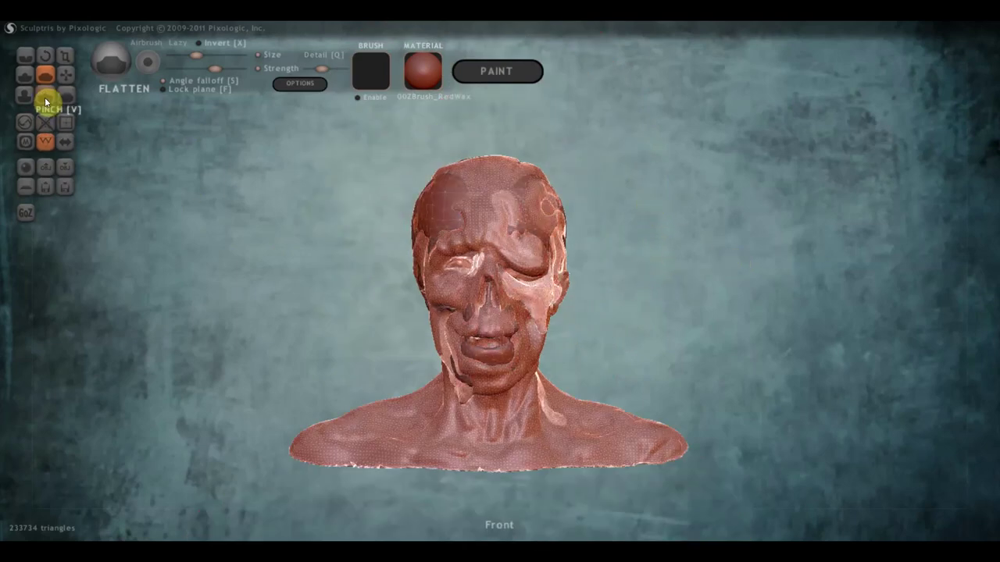
Turn Wireframe off and undo to bring back the dark mask patches
left_click(46, 140)
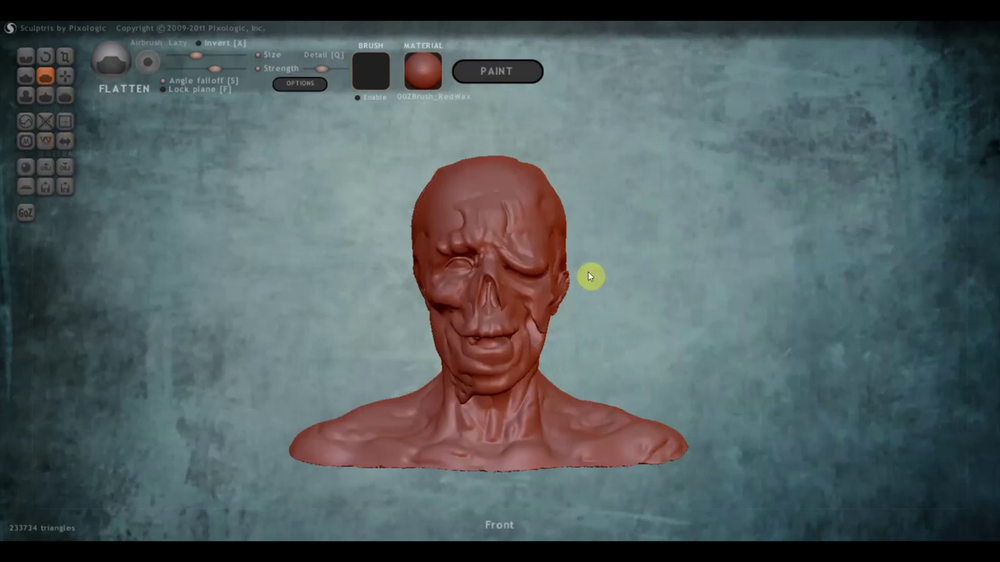
mouse_move(589, 274)
left_mouse_down()
mouse_move(650, 286)
mouse_move(678, 256)
mouse_move(714, 272)
left_mouse_up()
scroll(686, 307, "up", 3)
scroll(678, 256, "down", 3)
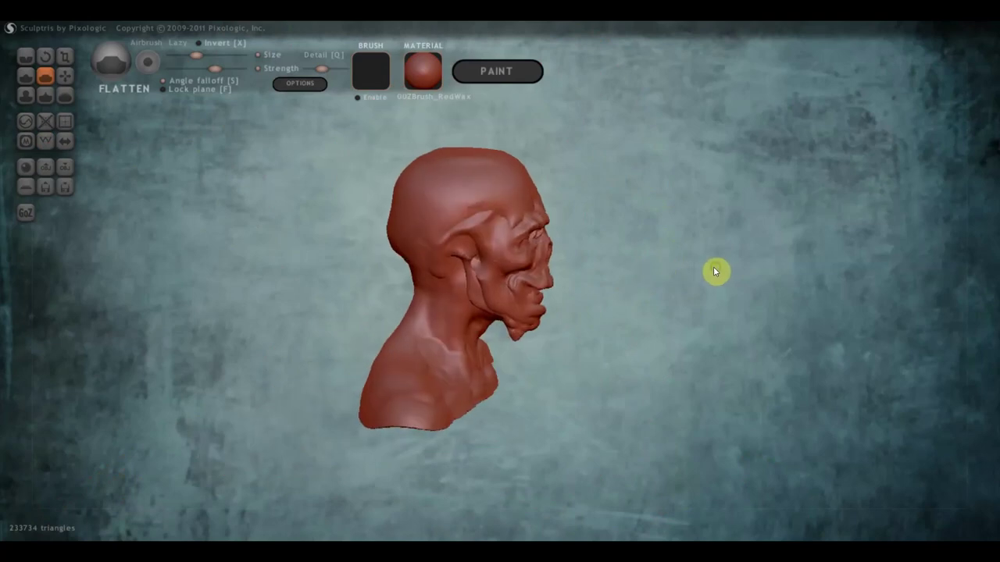
scroll(698, 270, "up", 1)
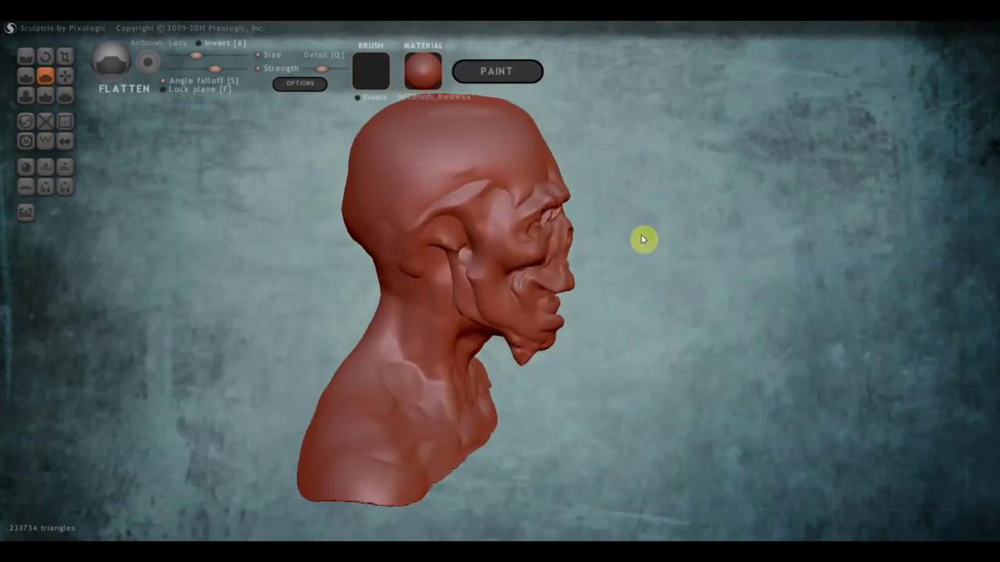
left_click_drag(643, 239, 503, 231)
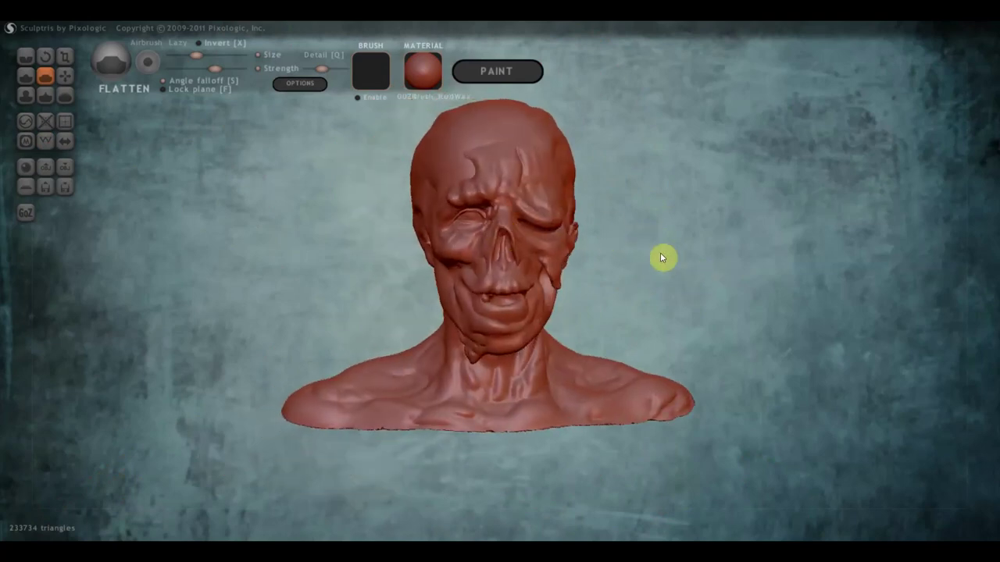
key("ctrl+z")
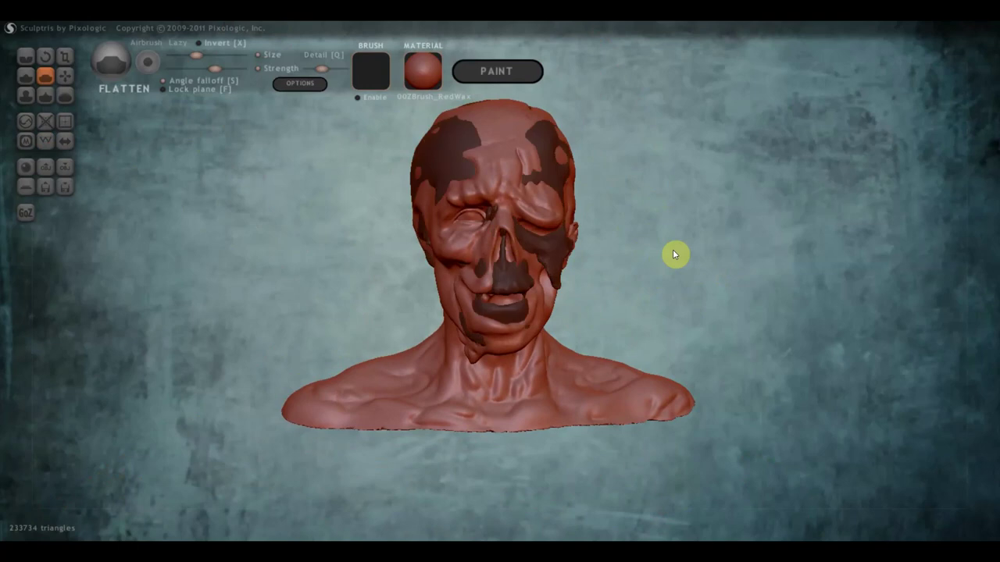
With the Grab brush and the mask inverted, drag the skull out to the bust's right
scroll(466, 301, "down", 3)
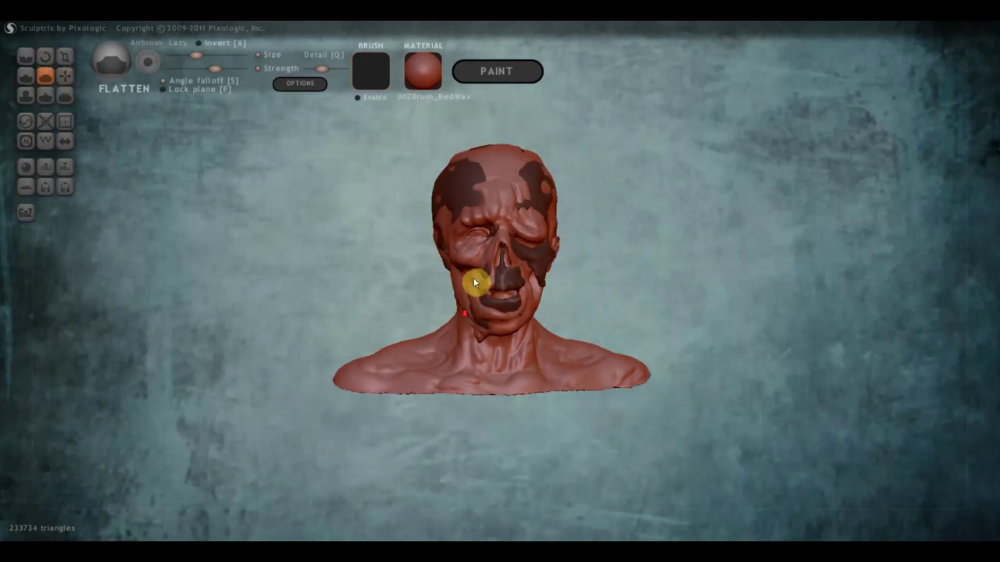
left_click(65, 57)
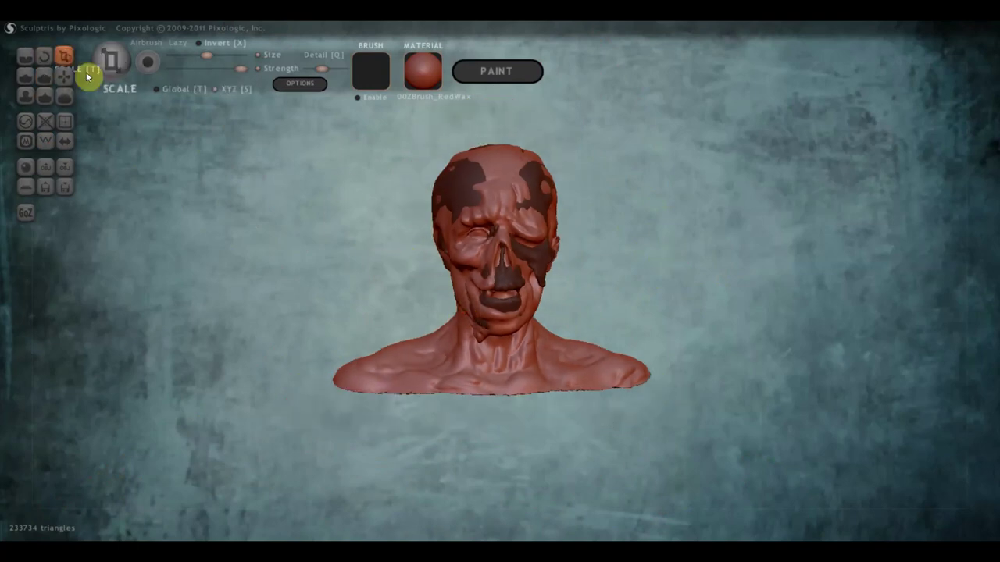
left_click(66, 78)
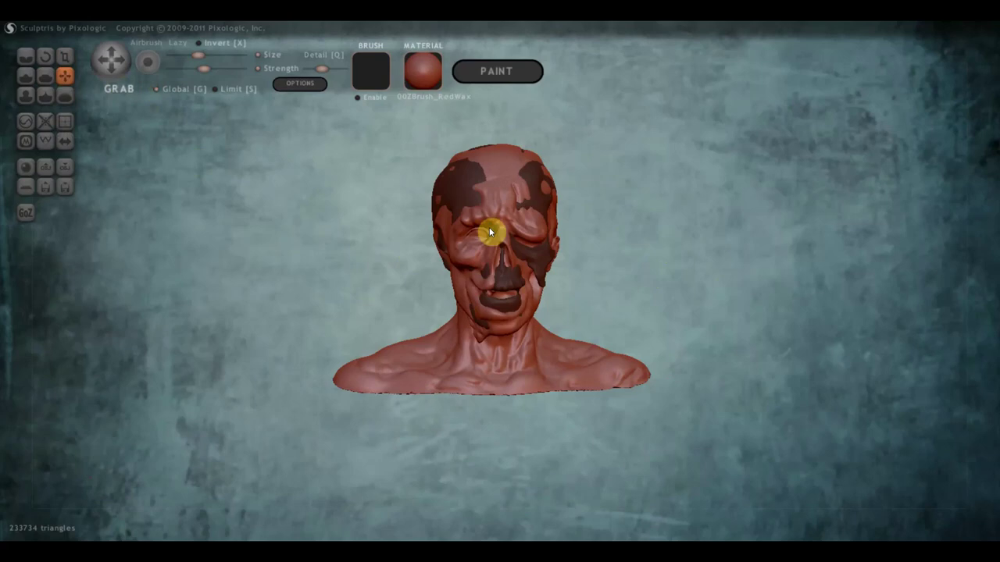
key("ctrl+i")
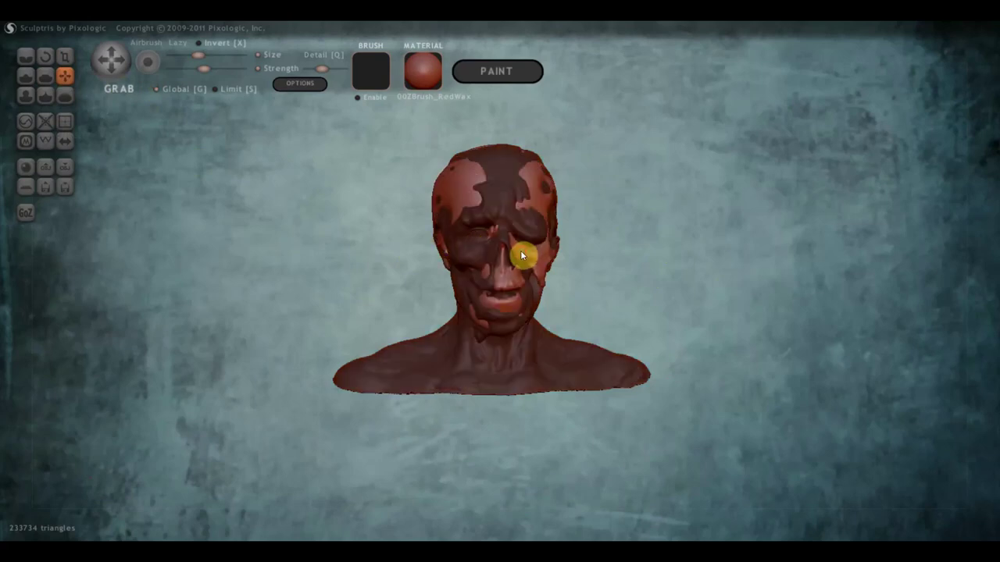
mouse_move(520, 250)
left_mouse_down()
mouse_move(689, 250)
mouse_move(806, 236)
left_mouse_up()
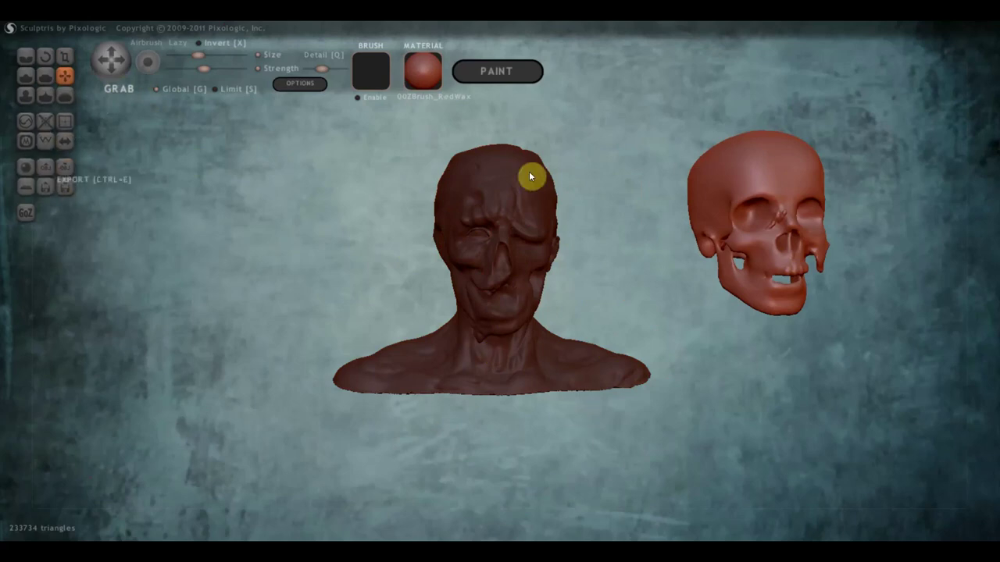
Drag the skull from beside the bust back onto the bust's face
left_click_drag(792, 230, 776, 227)
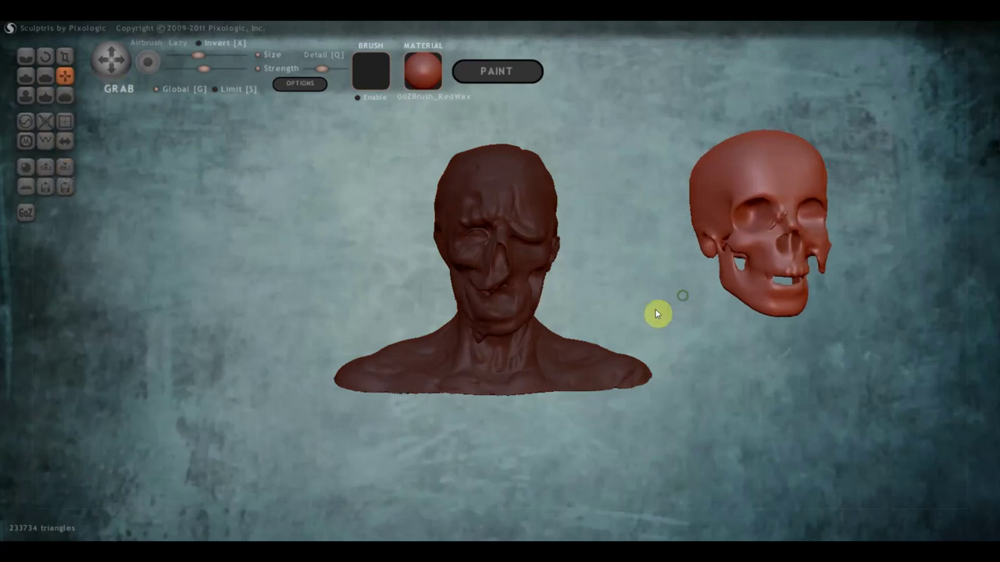
mouse_move(657, 314)
left_mouse_down()
mouse_move(556, 336)
mouse_move(665, 290)
left_mouse_up()
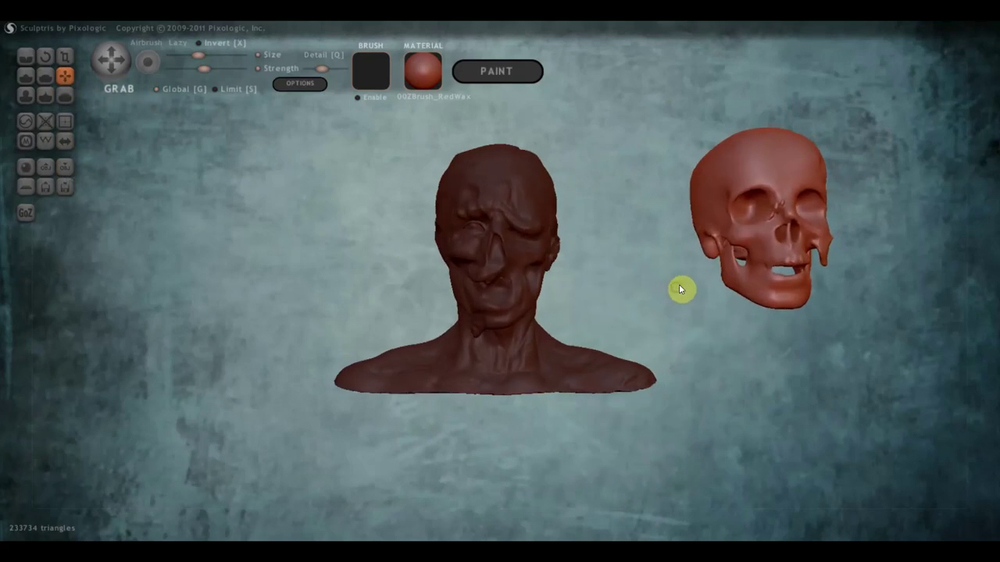
left_click_drag(764, 234, 477, 252)
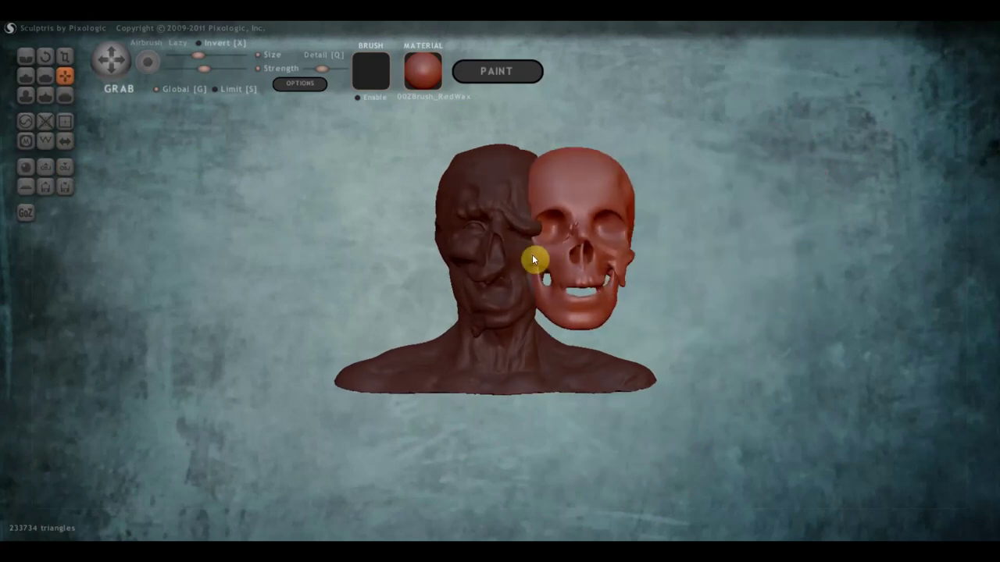
mouse_move(477, 252)
right_mouse_down()
mouse_move(464, 276)
mouse_move(486, 267)
right_mouse_up()
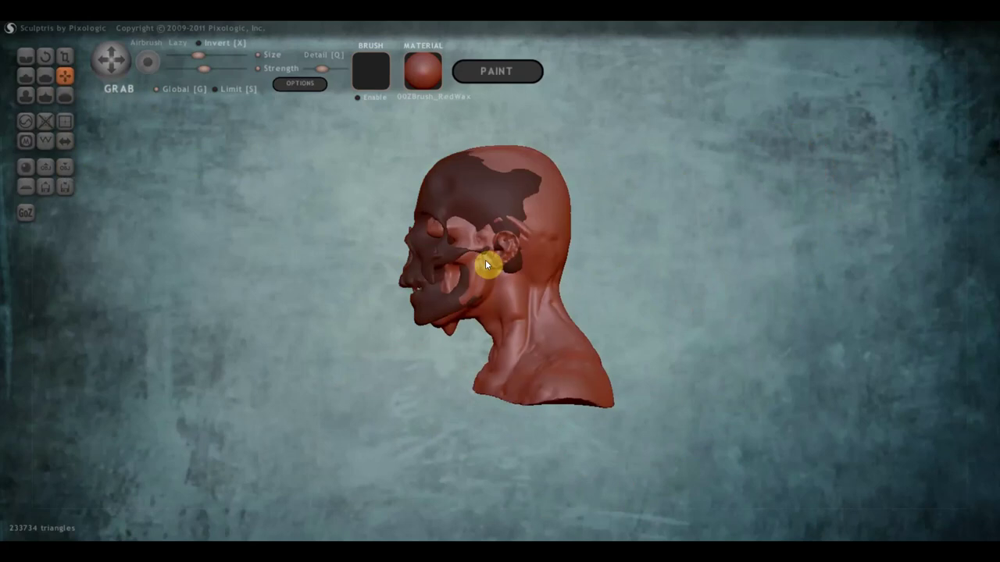
Select the skull and undo then redo its size change, keeping it small inside the head
left_click(485, 259)
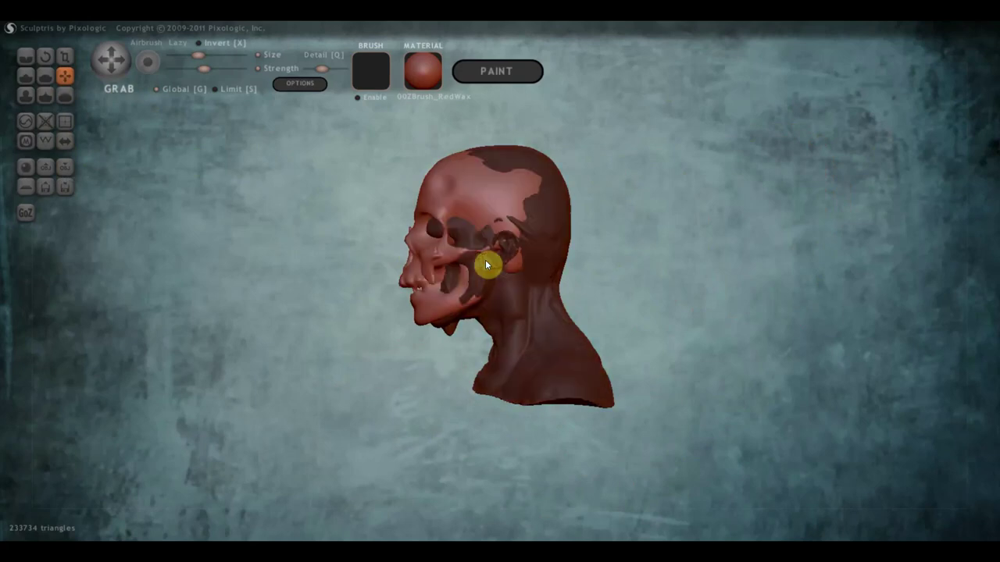
key("ctrl+z")
key("ctrl+y")
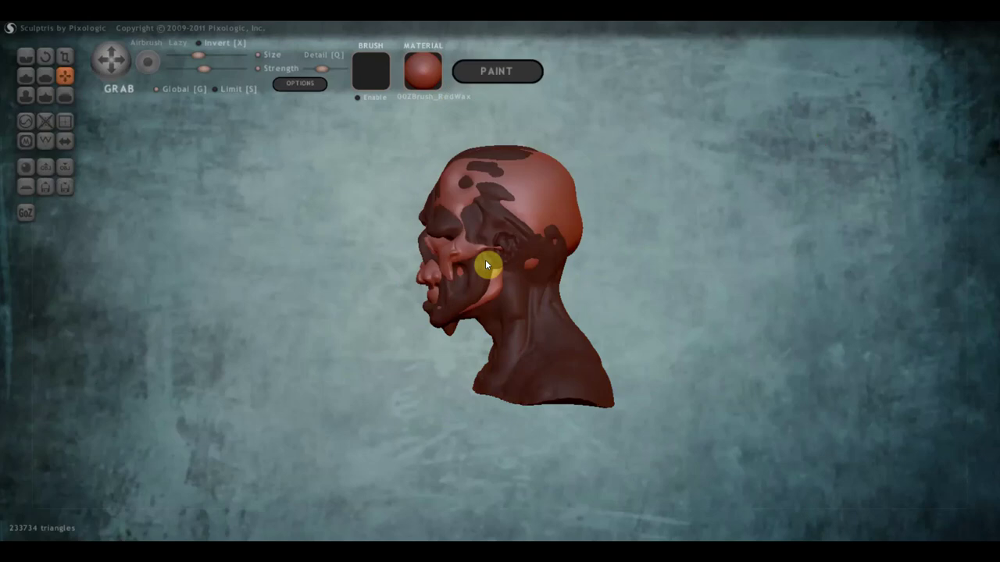
left_click_drag(571, 246, 731, 251)
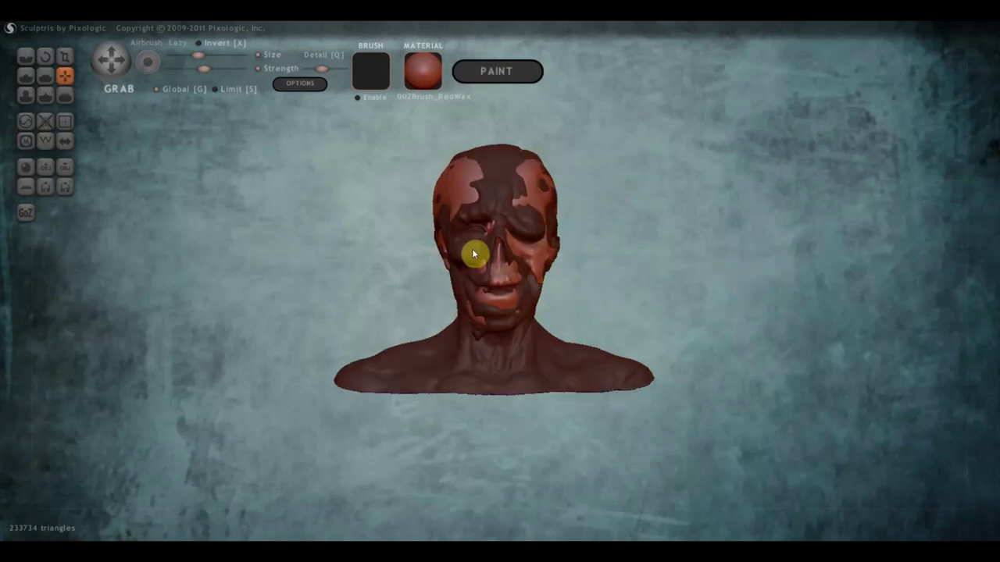
Clear the mask so the head shows uniformly red, then check it from a three-quarter view
left_click(596, 268, "ctrl")
left_click(672, 212, "ctrl")
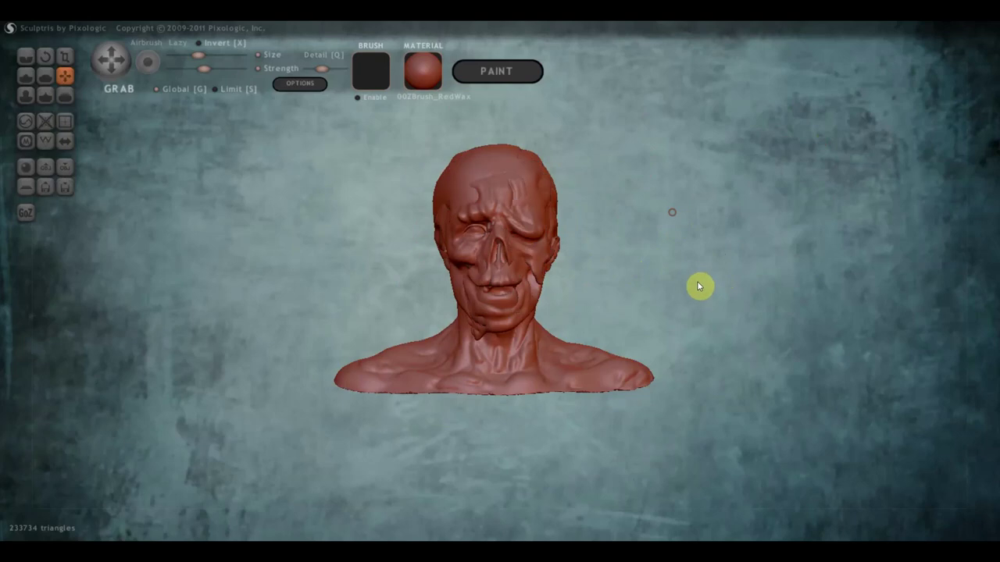
scroll(688, 279, "up", 3)
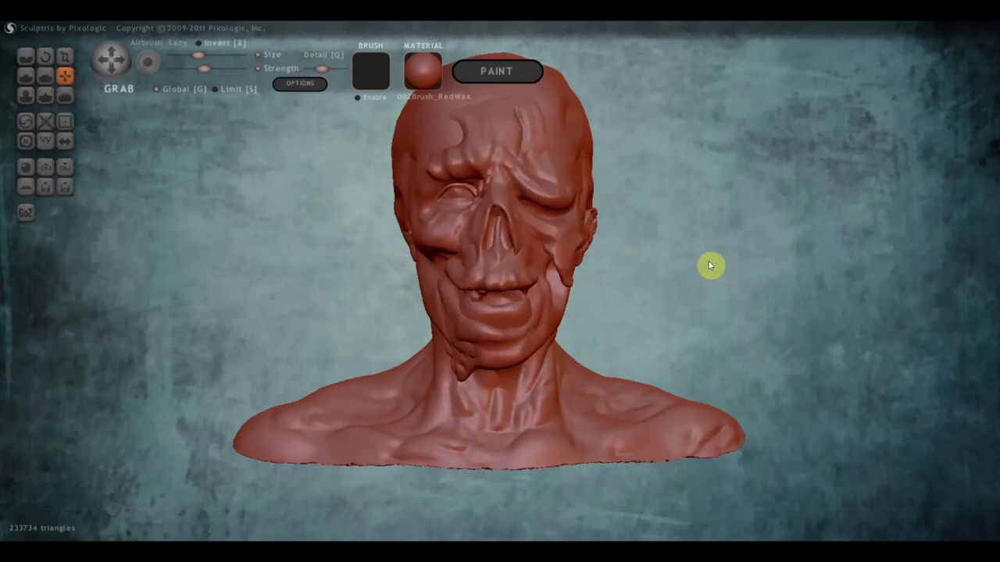
scroll(709, 263, "down", 2)
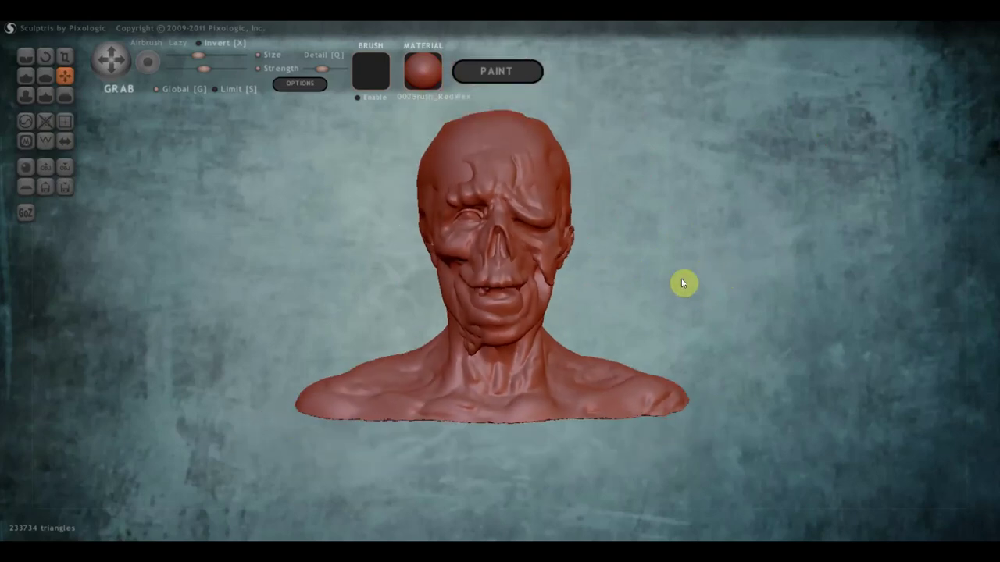
mouse_move(668, 289)
left_mouse_down()
mouse_move(785, 290)
mouse_move(665, 288)
left_mouse_up()
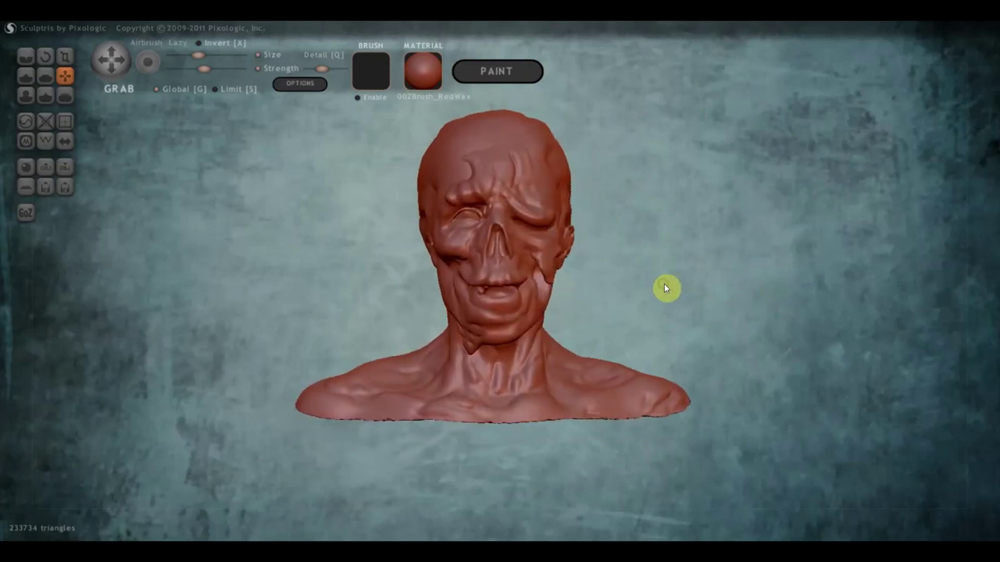
scroll(755, 274, "down", 2)
left_click_drag(730, 255, 737, 290, "alt")
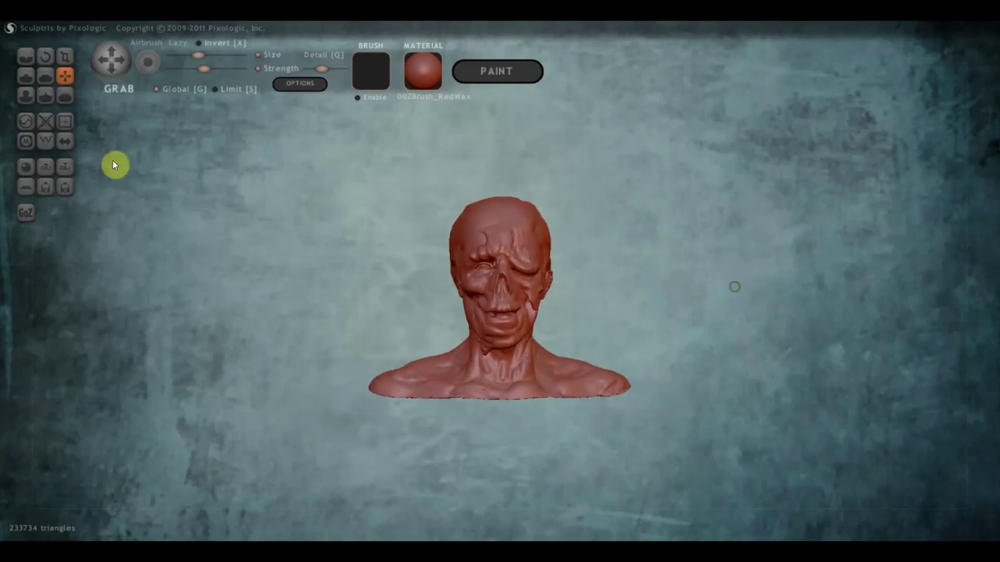
Import the шлеп helmet file with Открыть and Add Object, placing it beside the bust
left_click(45, 168)
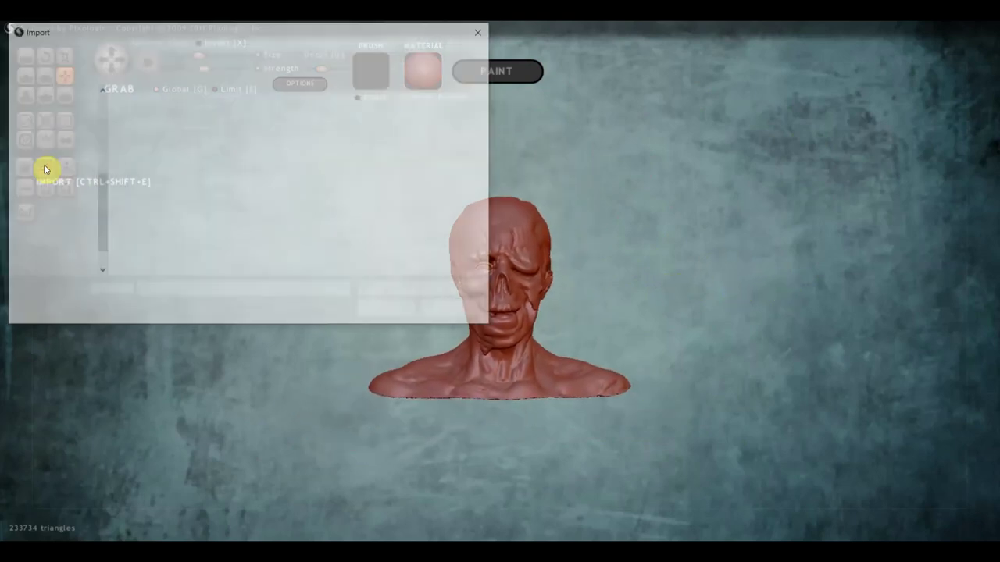
left_click(281, 215)
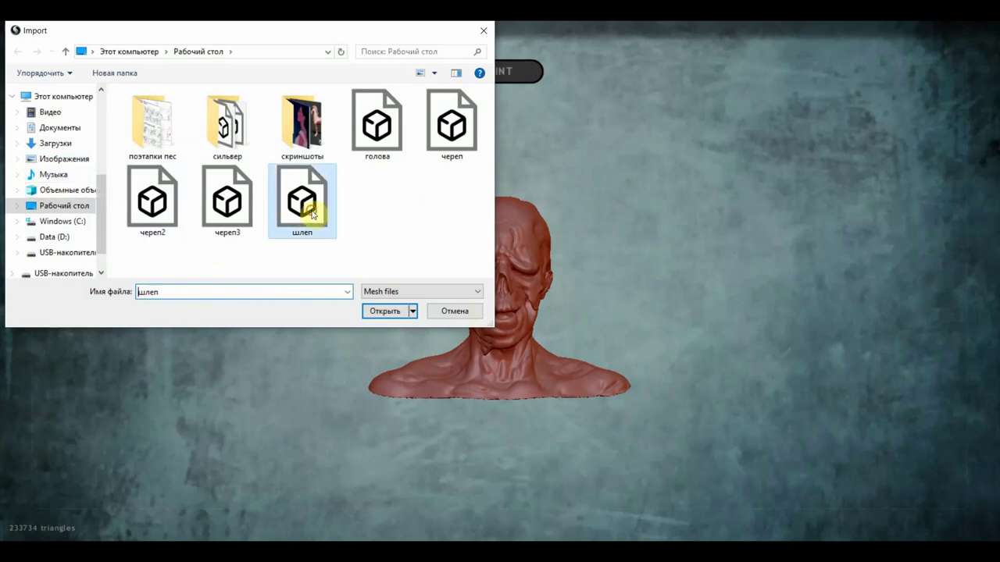
left_click(389, 313)
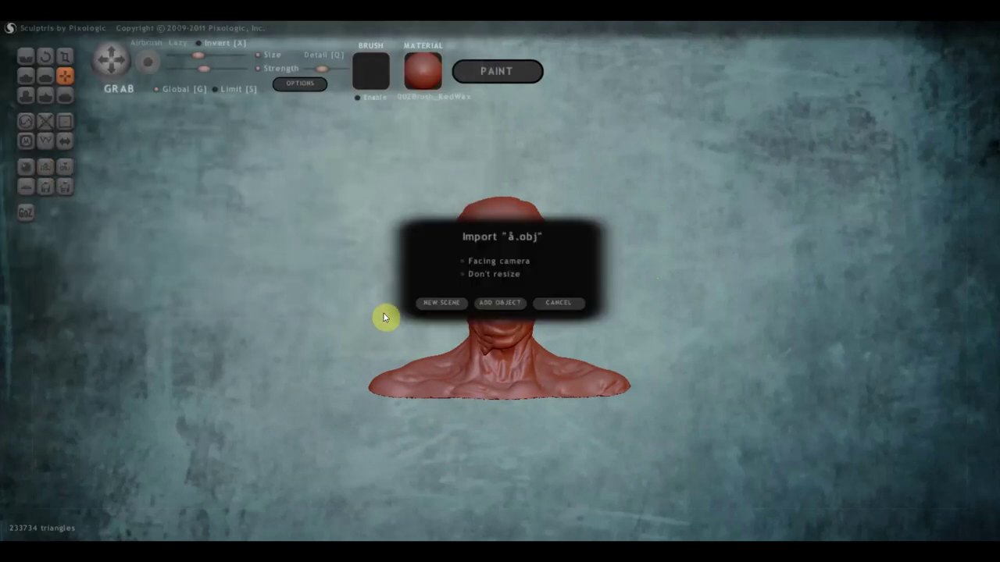
left_click(501, 303)
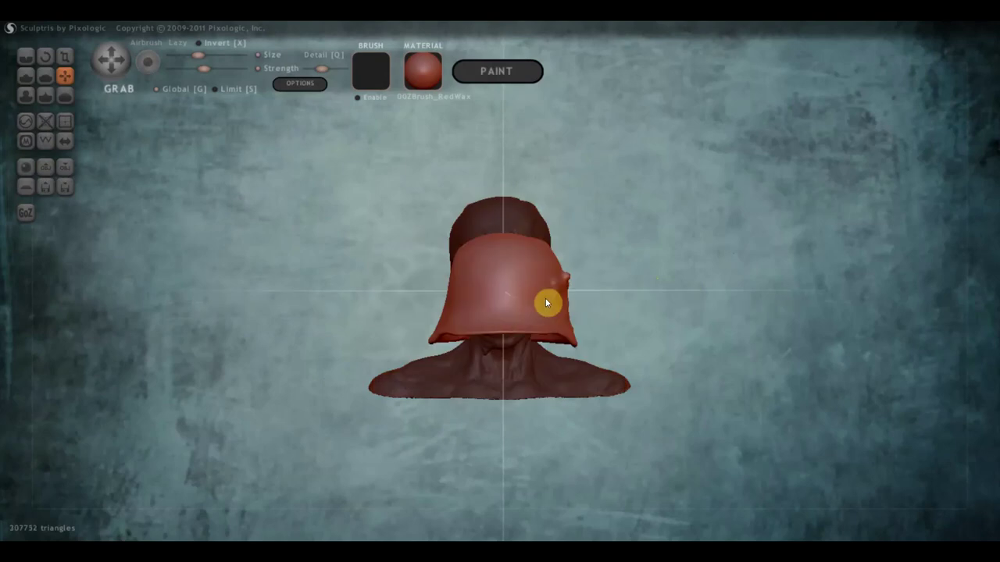
right_click_drag(545, 298, 491, 328)
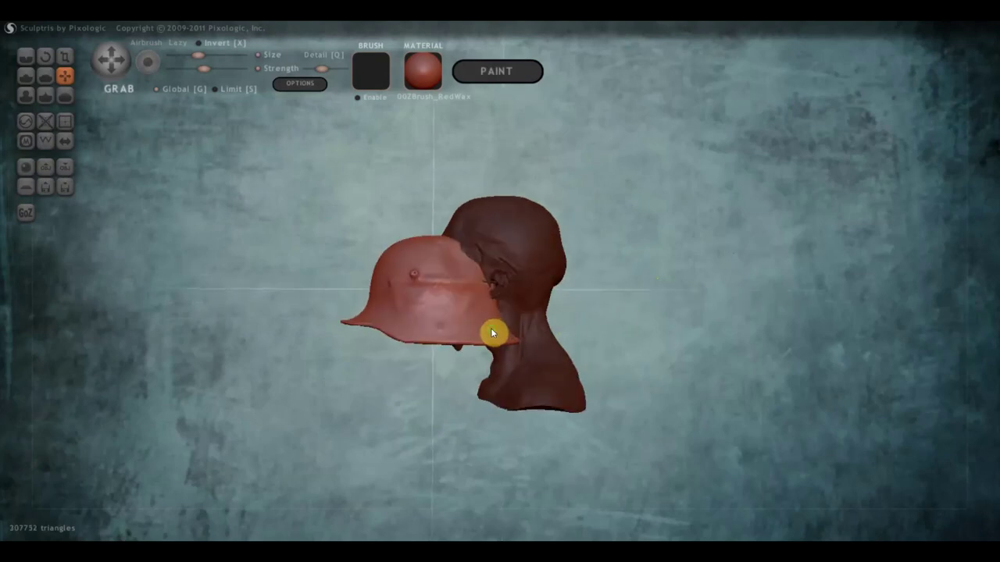
Enlarge the helmet slightly and move it up onto the top of the zombie's head
left_click(66, 57)
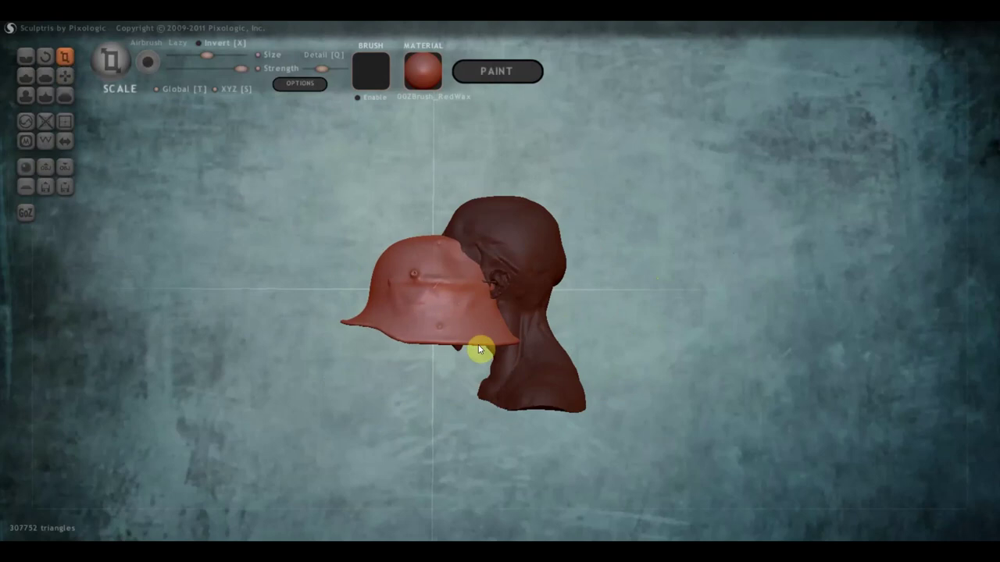
mouse_move(437, 279)
left_mouse_down()
mouse_move(516, 400)
mouse_move(382, 357)
left_mouse_up()
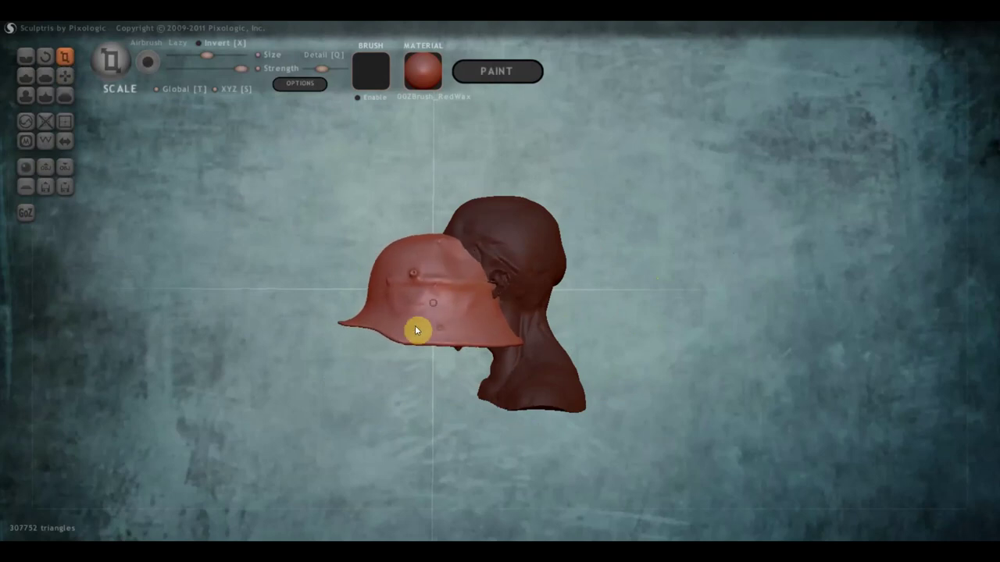
left_click(66, 75)
left_click_drag(438, 294, 505, 233)
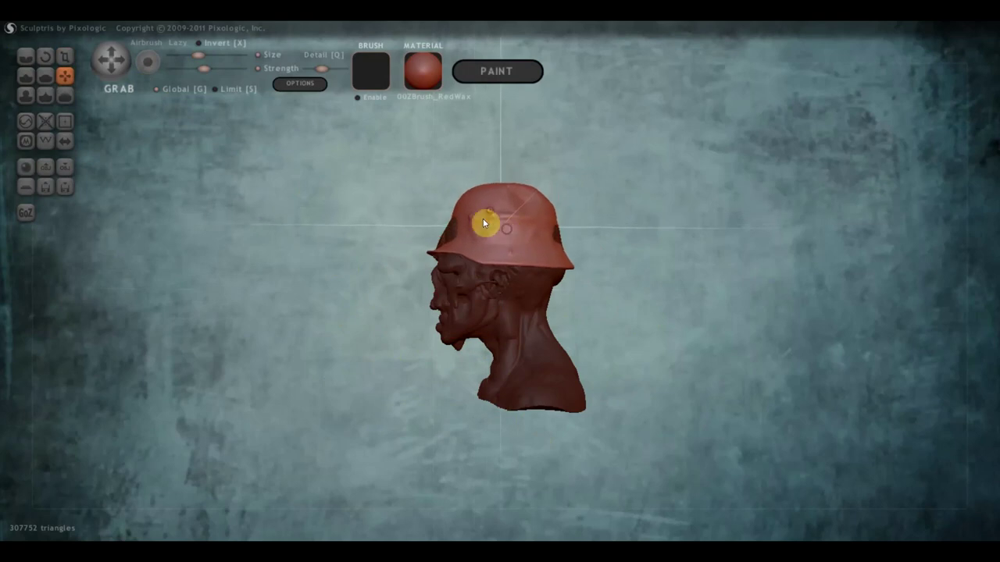
Shrink the helmet a touch to fit, centre it on the head, and check the left profile
left_click(65, 57)
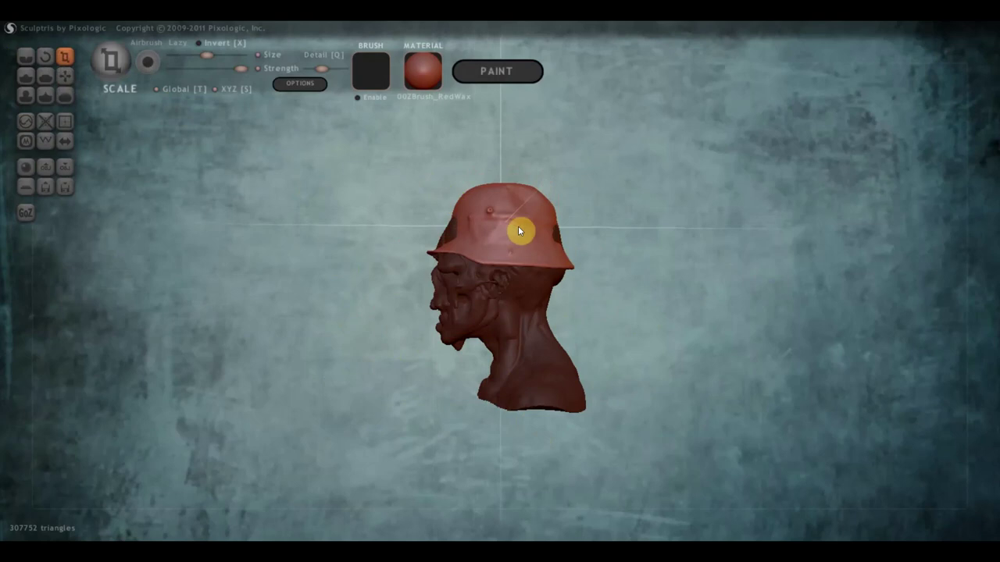
left_click_drag(515, 240, 509, 224)
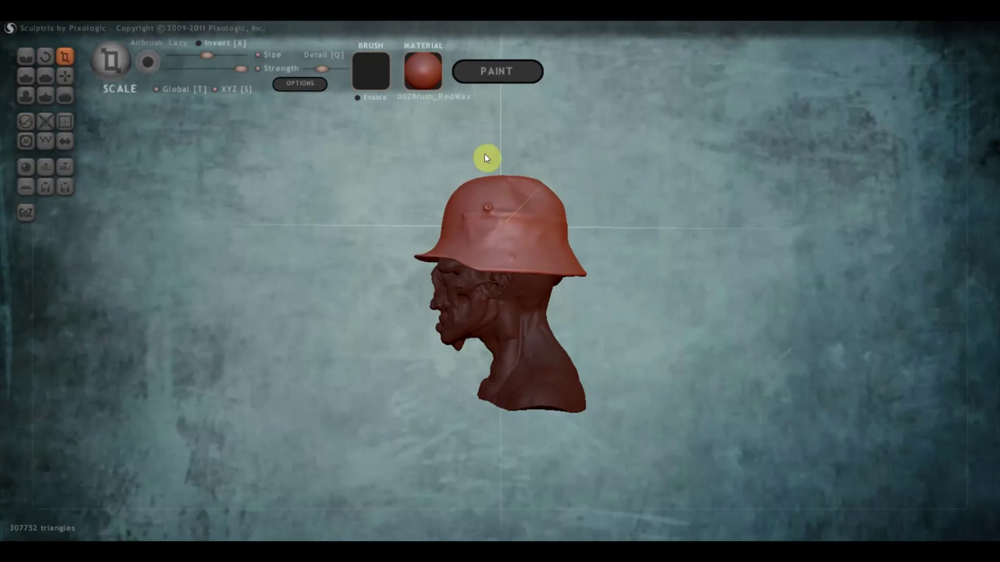
left_click(538, 208)
right_click_drag(538, 208, 669, 210)
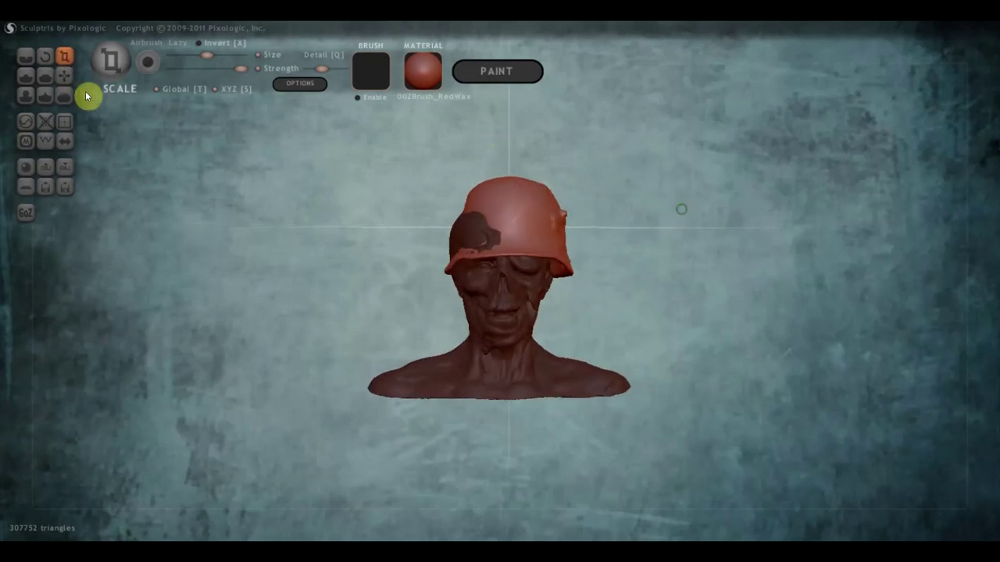
left_click(65, 76)
left_click_drag(537, 215, 522, 220)
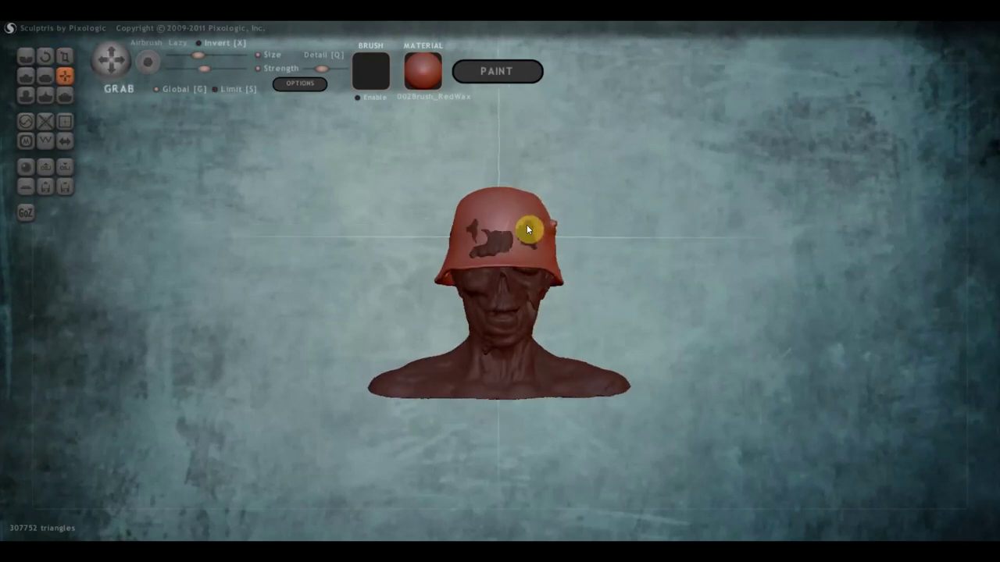
mouse_move(625, 239)
left_mouse_down()
mouse_move(505, 242)
mouse_move(550, 264)
left_mouse_up()
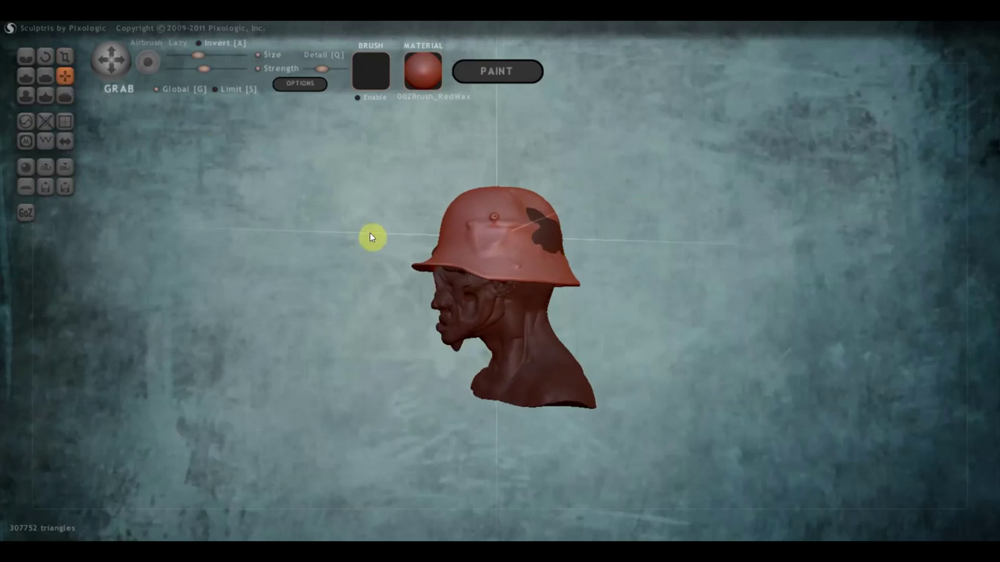
left_click_drag(371, 236, 358, 222)
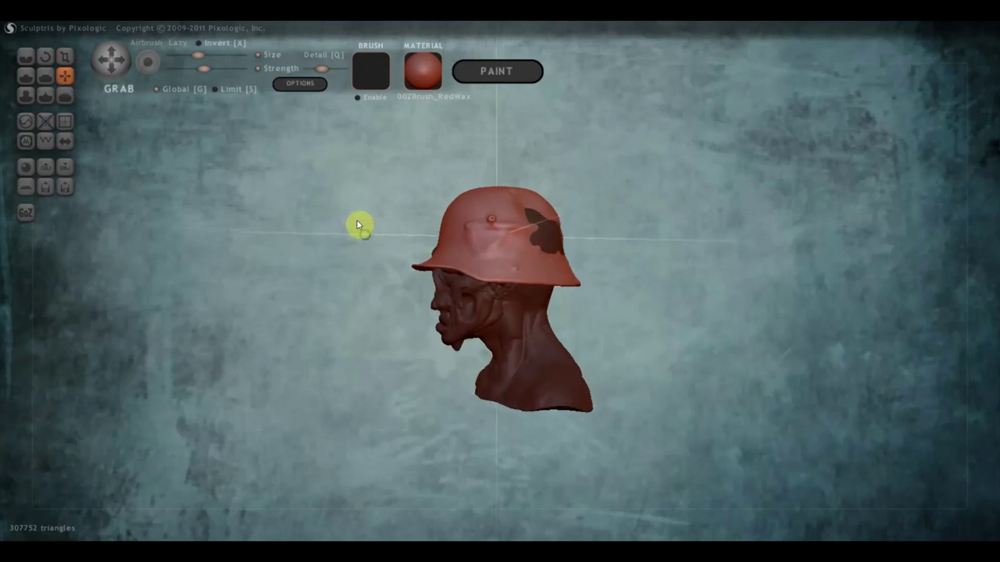
Tilt and twist the helmet on the head with the rotate brush, adjusting brush size
left_click(46, 53)
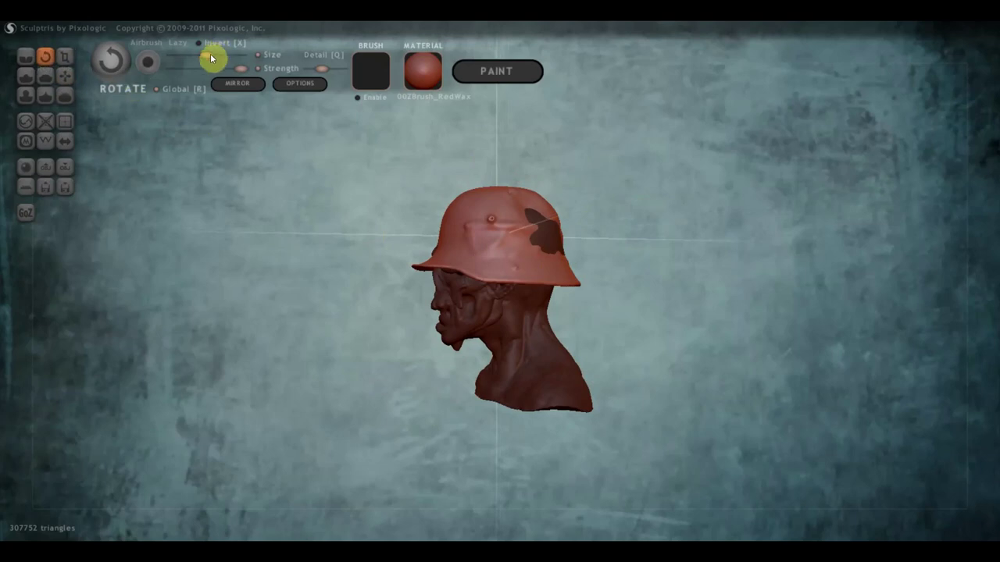
left_click_drag(210, 57, 241, 56)
left_click_drag(500, 244, 464, 253)
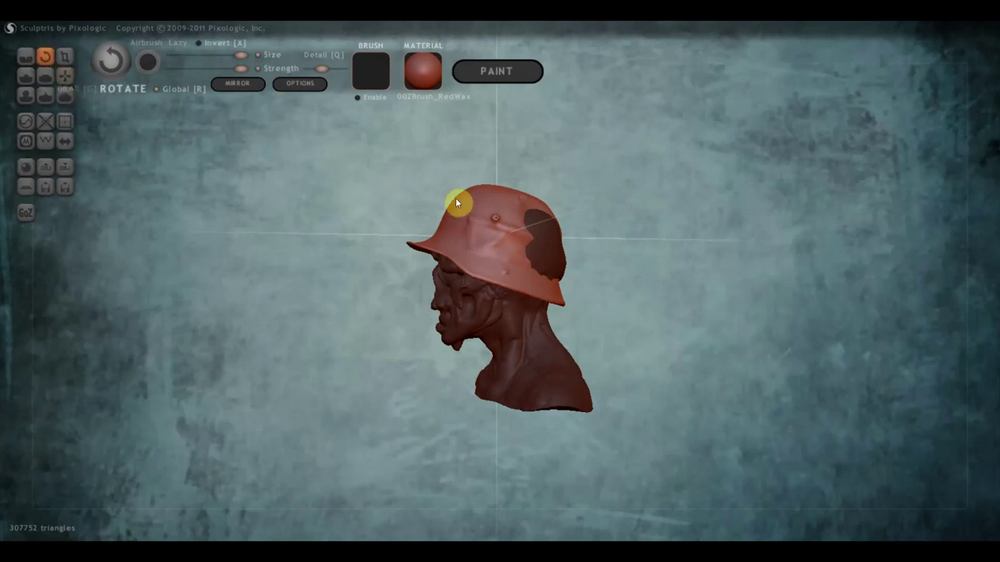
mouse_move(234, 60)
left_mouse_down()
mouse_move(209, 62)
mouse_move(242, 62)
left_mouse_up()
scroll(449, 235, "down", 5)
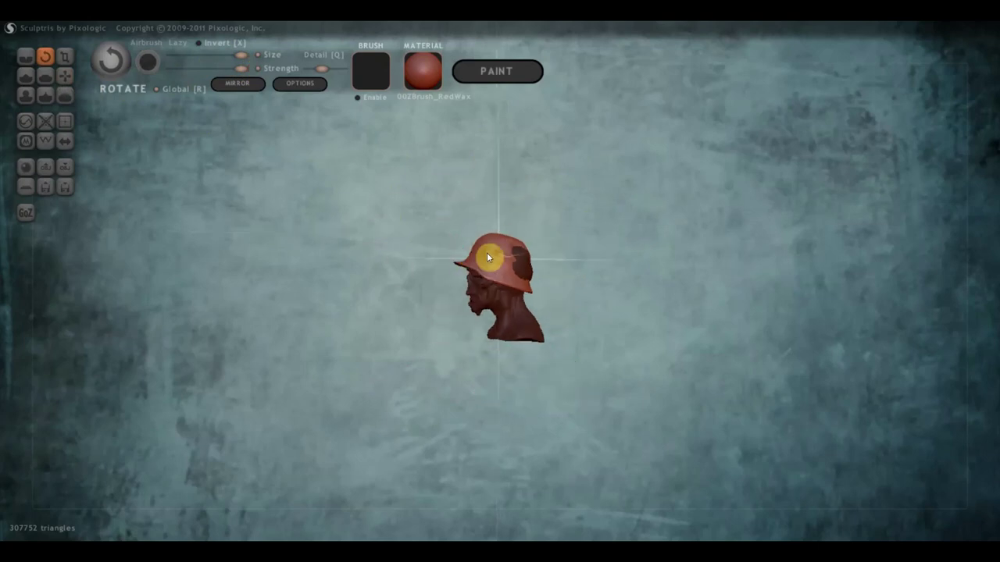
scroll(487, 252, "up", 5)
left_click_drag(499, 250, 493, 263)
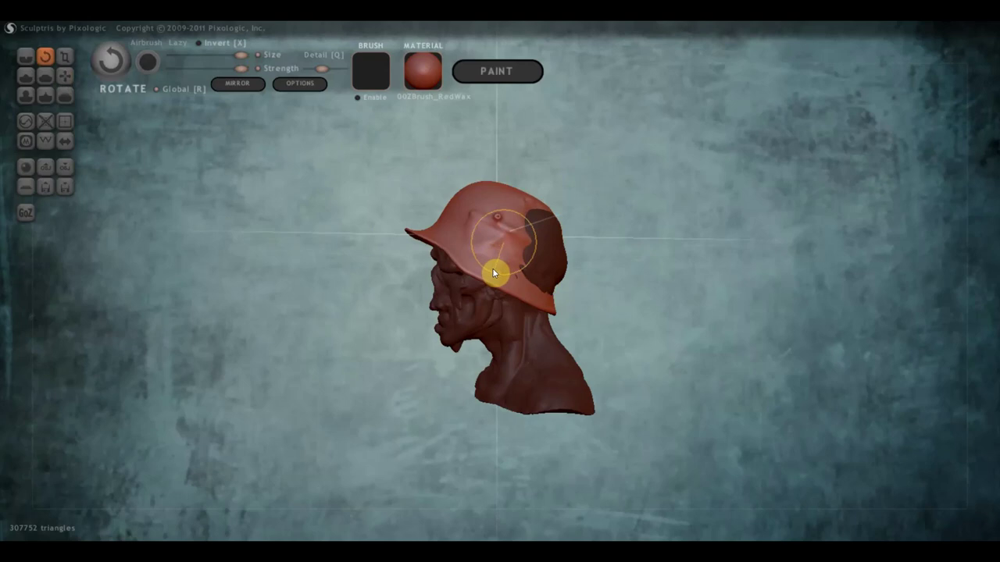
Nudge the helmet slightly right, then check its fit from the front and left profile
left_click(65, 75)
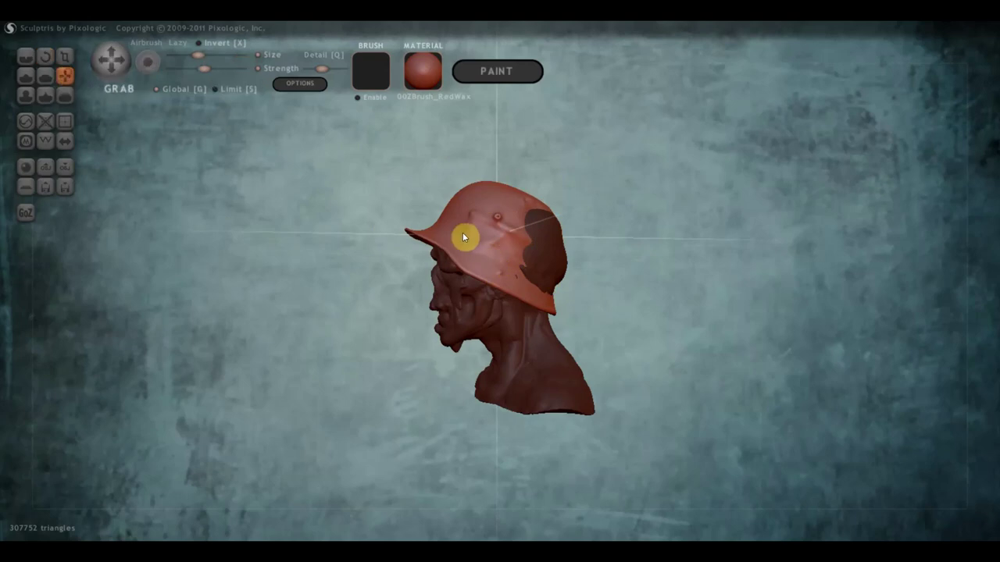
left_click_drag(462, 237, 486, 239)
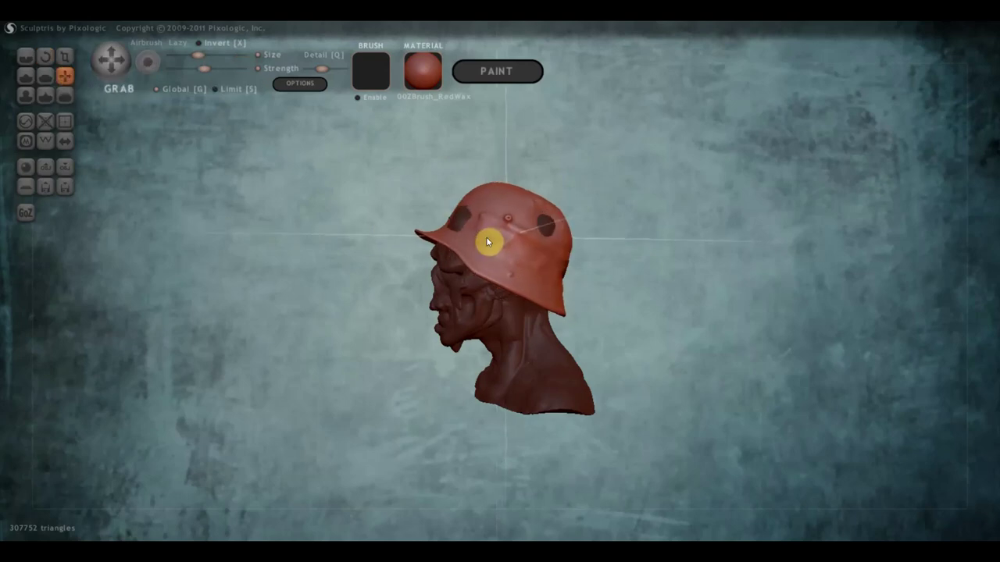
mouse_move(486, 242)
right_mouse_down()
mouse_move(796, 315)
mouse_move(732, 310)
mouse_move(759, 297)
right_mouse_up()
scroll(651, 286, "up", 3)
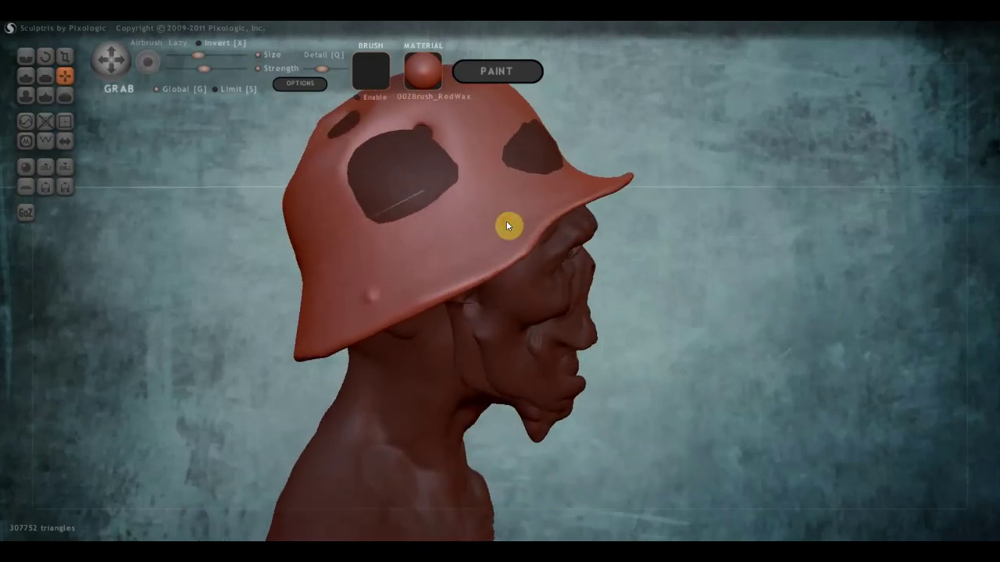
mouse_move(680, 282)
right_mouse_down()
mouse_move(556, 286)
mouse_move(432, 168)
right_mouse_up()
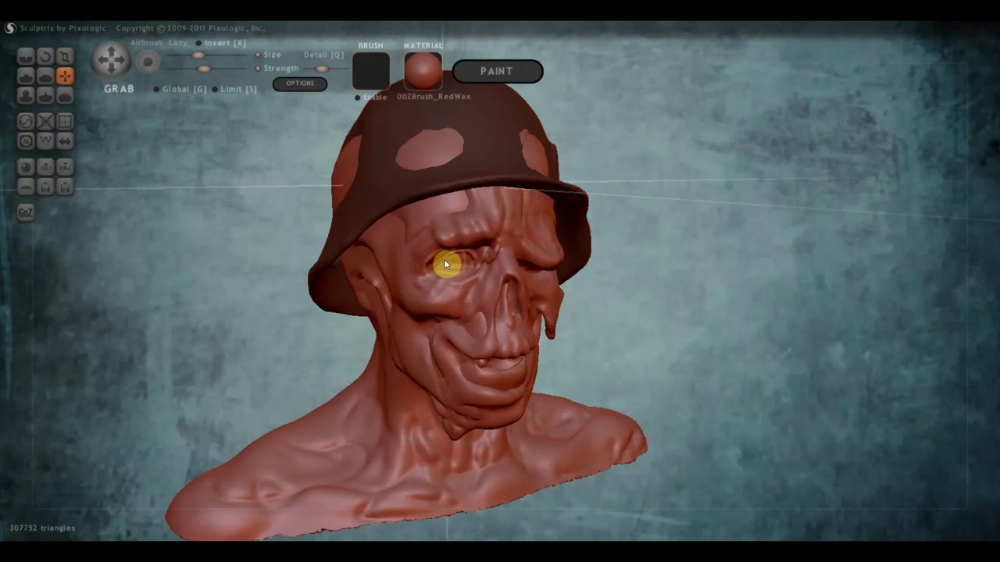
scroll(442, 234, "down", 3)
right_click_drag(398, 228, 292, 210)
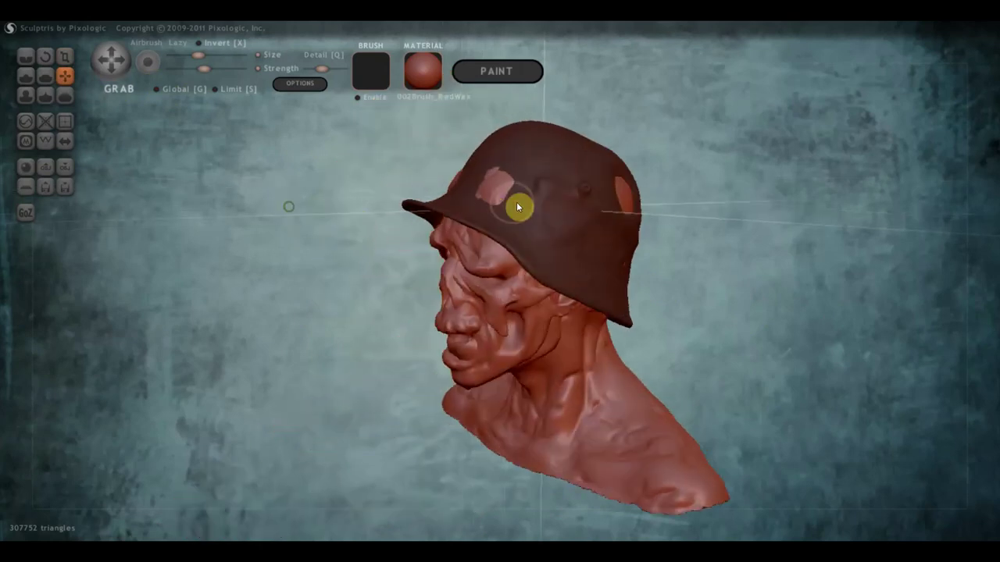
Build up the pale patches on the helmet with the Draw brush
left_click(26, 76)
mouse_move(495, 183)
left_mouse_down()
mouse_move(495, 195)
mouse_move(493, 163)
mouse_move(571, 203)
left_mouse_up()
mouse_move(719, 239)
left_mouse_down()
mouse_move(778, 232)
mouse_move(562, 206)
left_mouse_up()
mouse_move(500, 187)
left_mouse_down()
mouse_move(464, 214)
mouse_move(473, 206)
mouse_move(458, 174)
mouse_move(440, 201)
left_mouse_up()
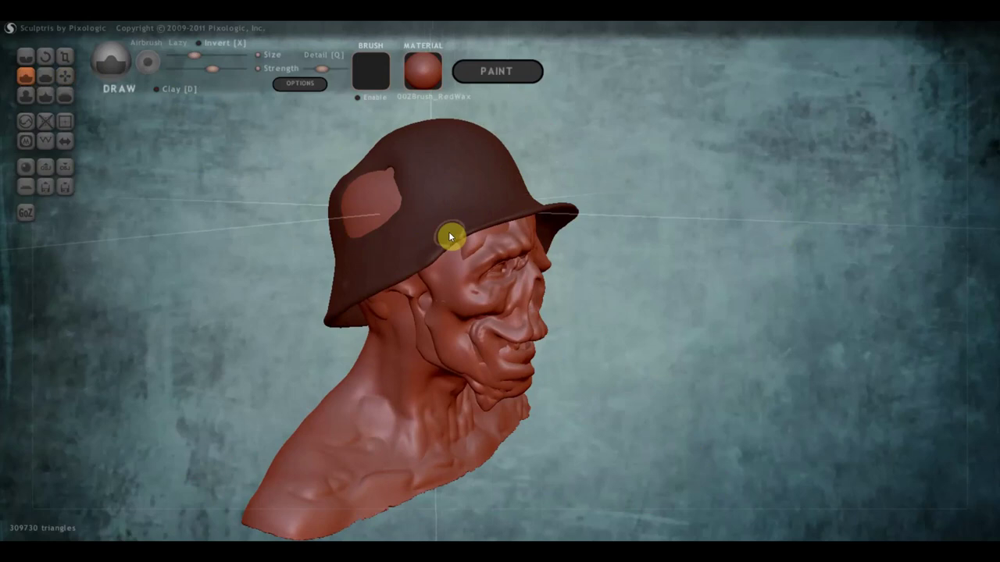
mouse_move(450, 235)
left_mouse_down()
mouse_move(217, 237)
mouse_move(156, 225)
mouse_move(289, 243)
mouse_move(489, 234)
mouse_move(491, 225)
mouse_move(319, 236)
left_mouse_up()
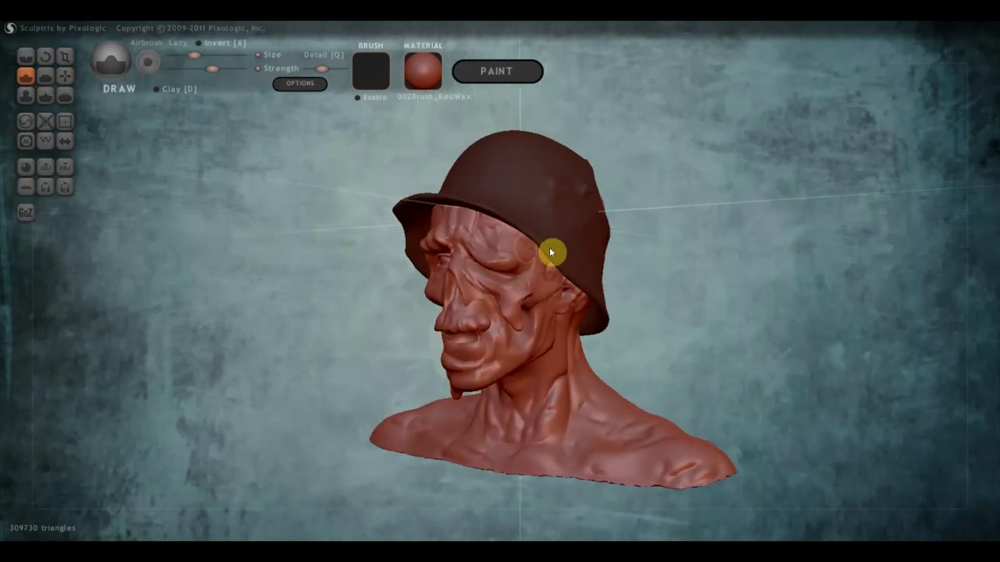
Orbit and zoom around the bust to inspect the helmet from front, above and left side
left_click_drag(551, 250, 614, 260)
scroll(614, 260, "up", 3)
scroll(650, 289, "down", 3)
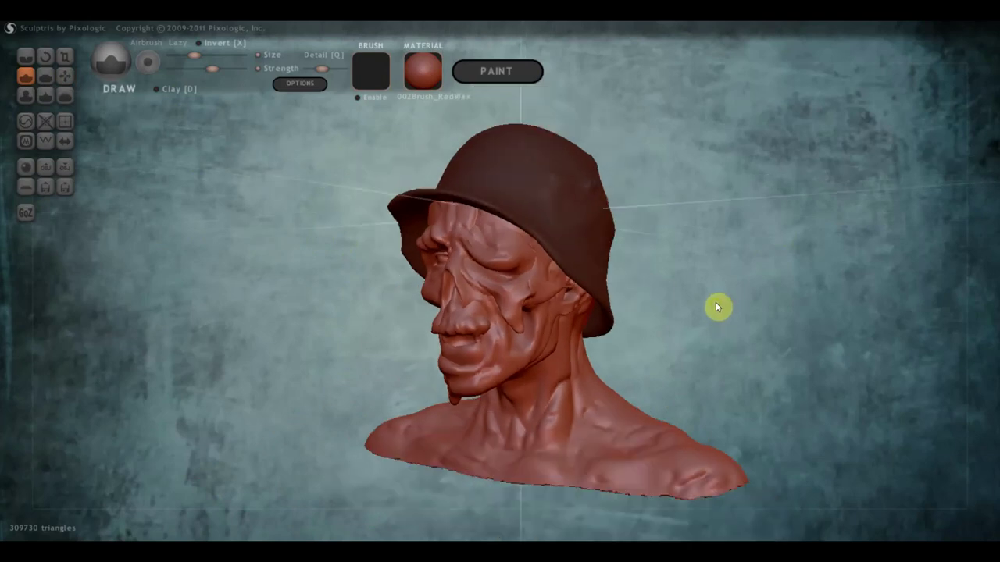
left_click_drag(719, 305, 712, 281)
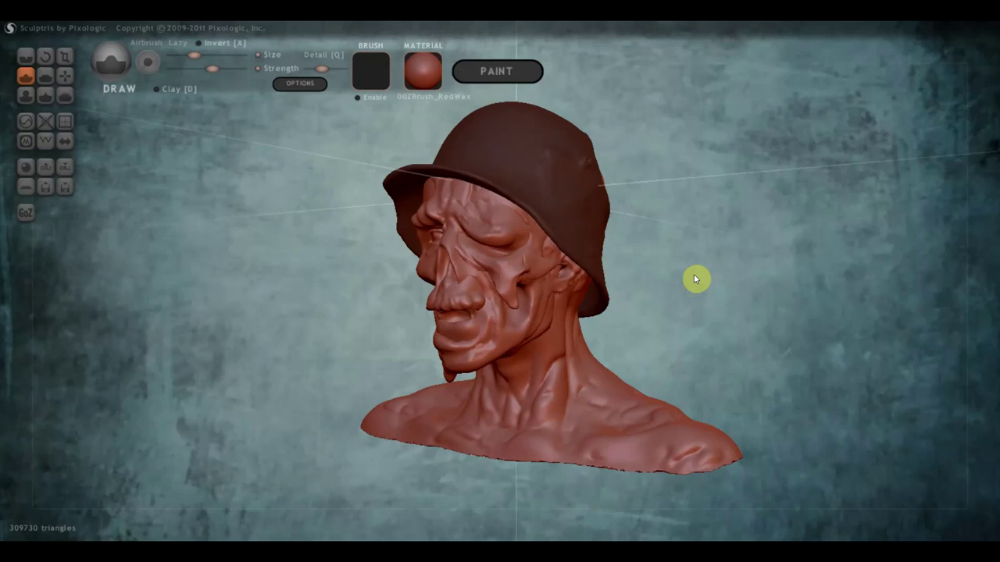
scroll(439, 230, "up", 3)
scroll(366, 187, "up", 2)
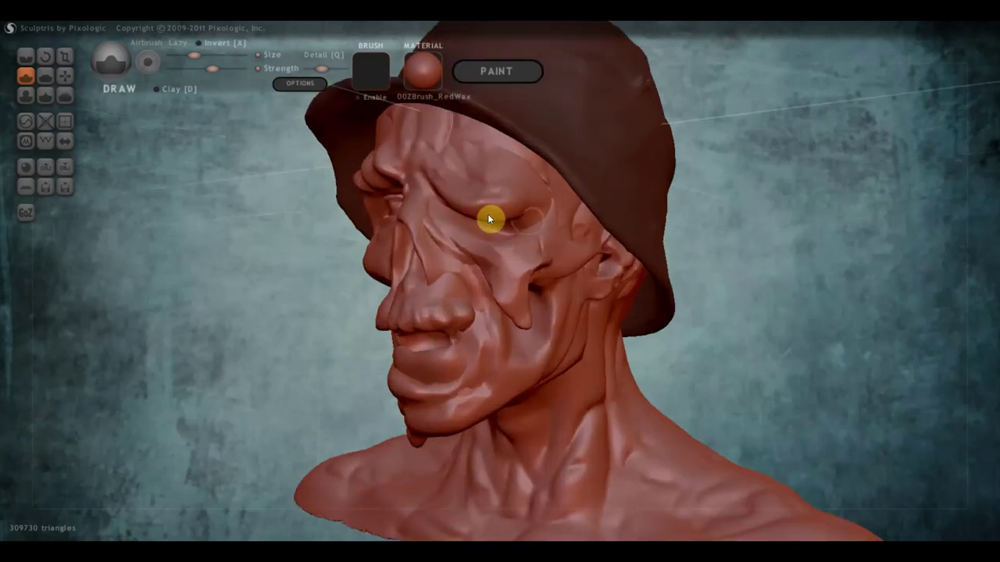
mouse_move(487, 214)
right_mouse_down()
mouse_move(561, 222)
mouse_move(517, 193)
mouse_move(706, 221)
mouse_move(609, 206)
mouse_move(645, 209)
right_mouse_up()
scroll(645, 210, "down", 2)
scroll(647, 211, "down", 1)
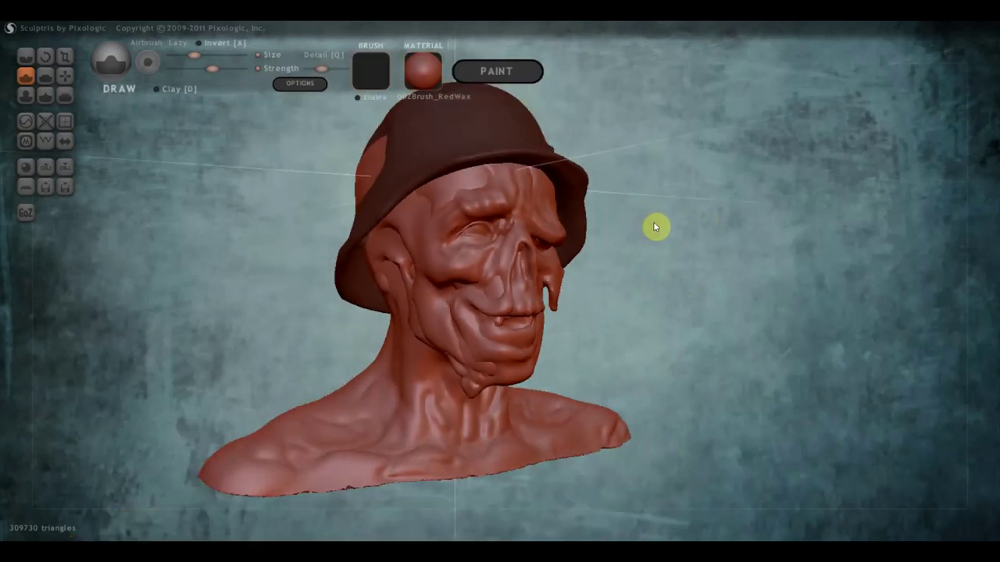
scroll(654, 228, "down", 2)
scroll(657, 229, "up", 2)
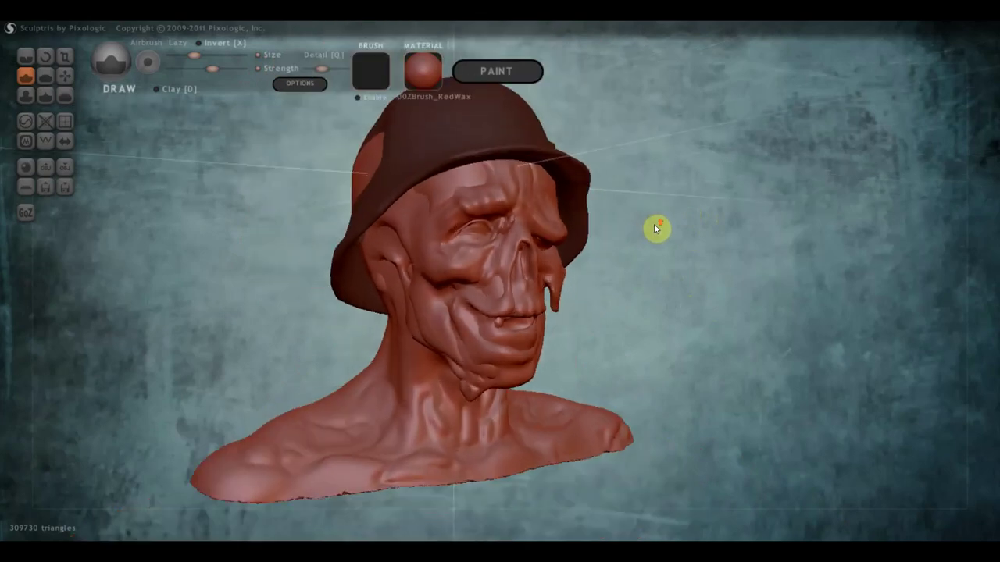
right_click_drag(688, 254, 686, 262)
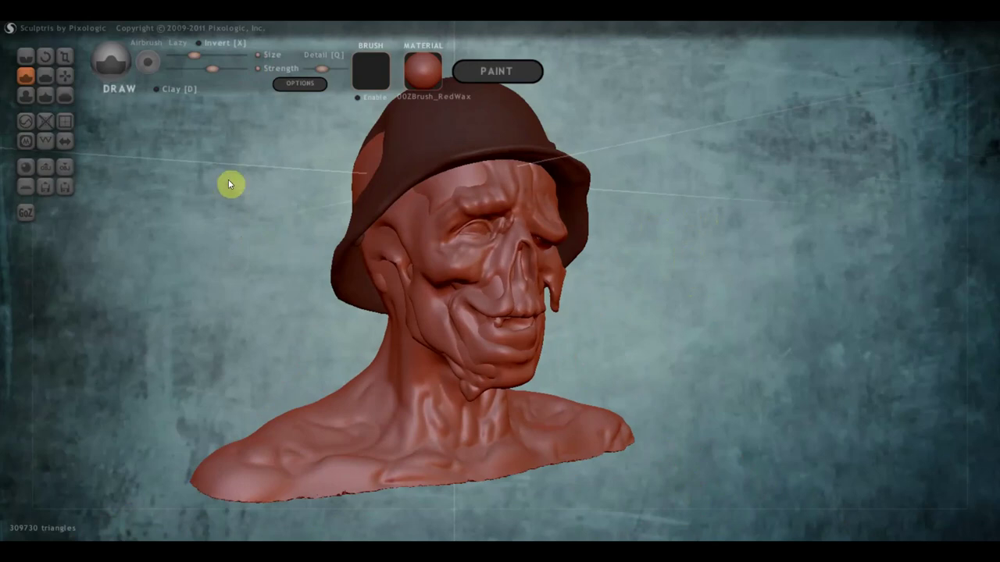
mouse_move(632, 331)
left_mouse_down()
mouse_move(446, 323)
mouse_move(644, 326)
left_mouse_up()
Pull the zombie's mouth corner downward and reshape the surrounding mouth area with Grab
left_click(65, 75)
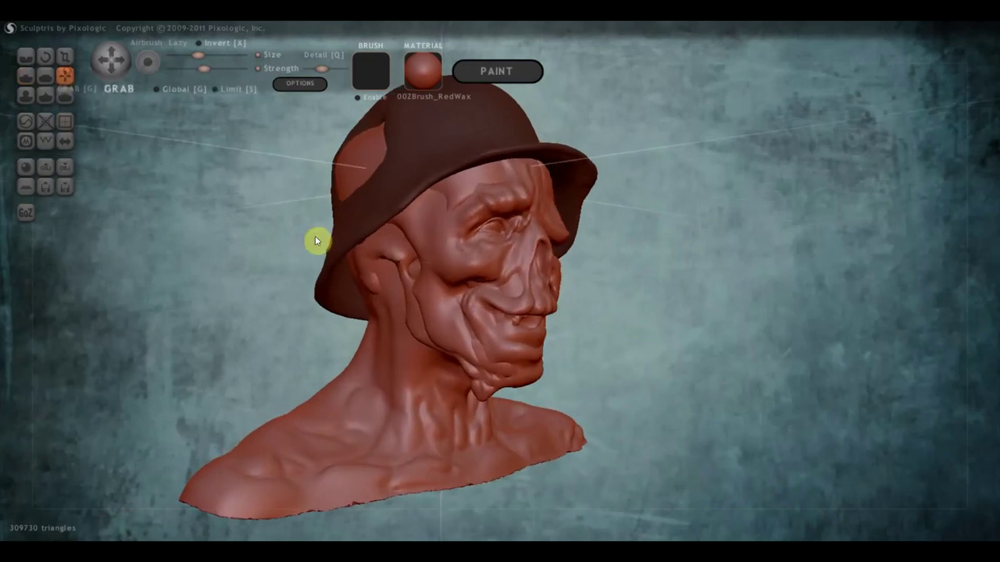
mouse_move(476, 303)
left_mouse_down()
mouse_move(478, 329)
mouse_move(482, 321)
left_mouse_up()
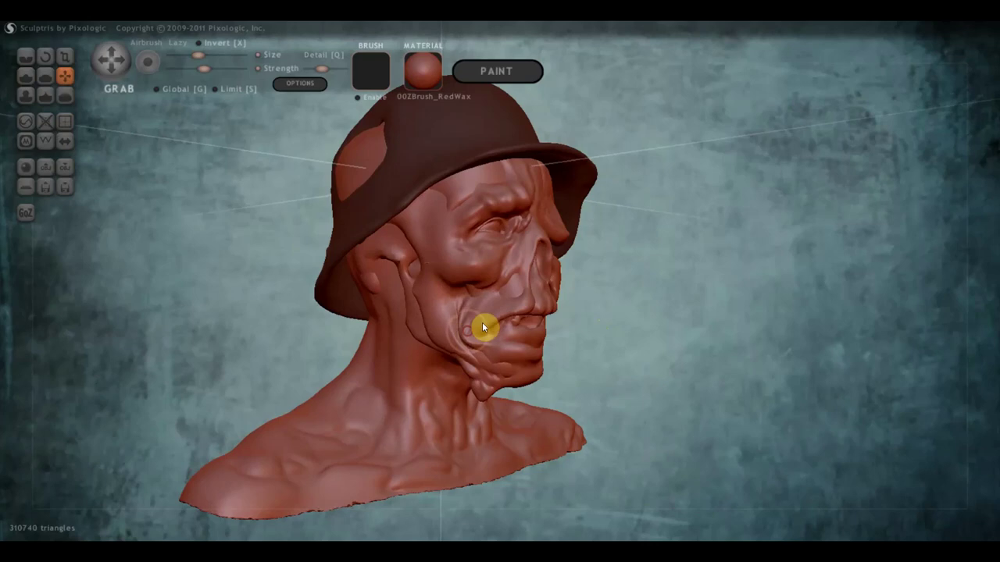
mouse_move(482, 322)
right_mouse_down()
mouse_move(391, 330)
mouse_move(450, 327)
right_mouse_up()
left_click_drag(435, 335, 442, 336)
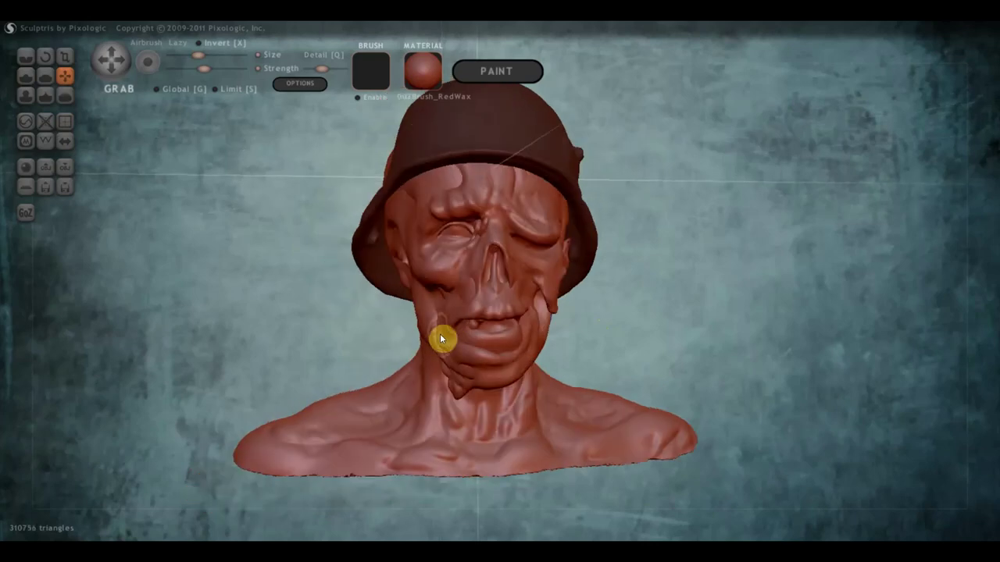
mouse_move(511, 313)
left_mouse_down()
mouse_move(508, 301)
mouse_move(505, 314)
mouse_move(470, 288)
left_mouse_up()
mouse_move(507, 284)
right_mouse_down("shift")
mouse_move(490, 282)
mouse_move(533, 293)
right_mouse_up("shift")
scroll(493, 282, "down", 2)
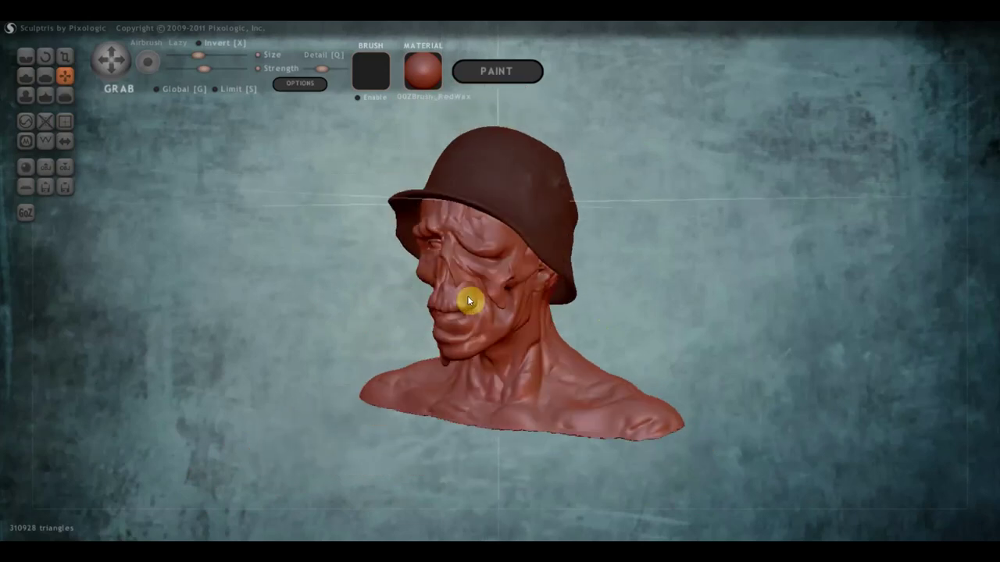
scroll(530, 291, "up", 2)
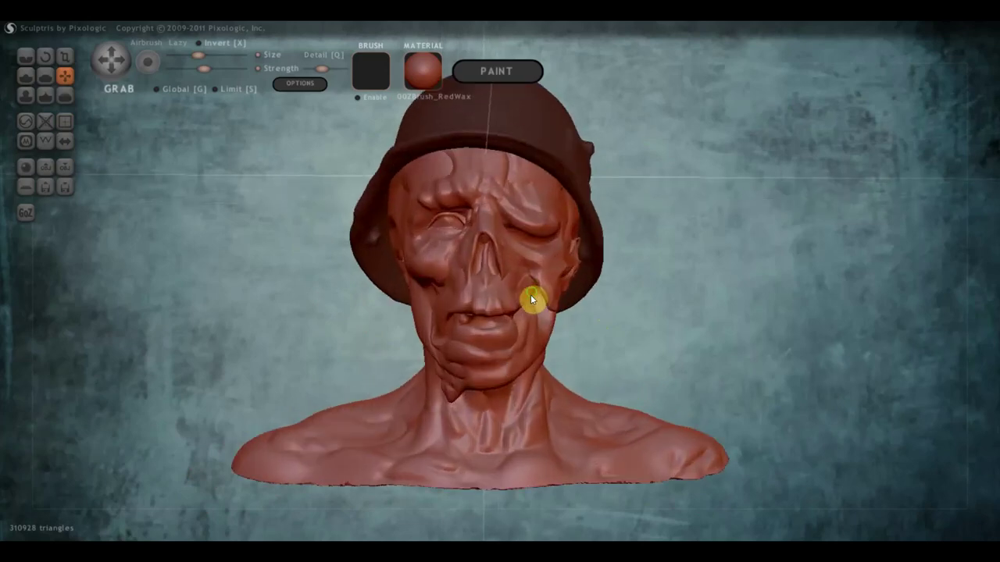
scroll(530, 295, "up", 1)
Shift the jaw and cheek slightly left and lift the brow above the right eye
left_click_drag(550, 305, 542, 285)
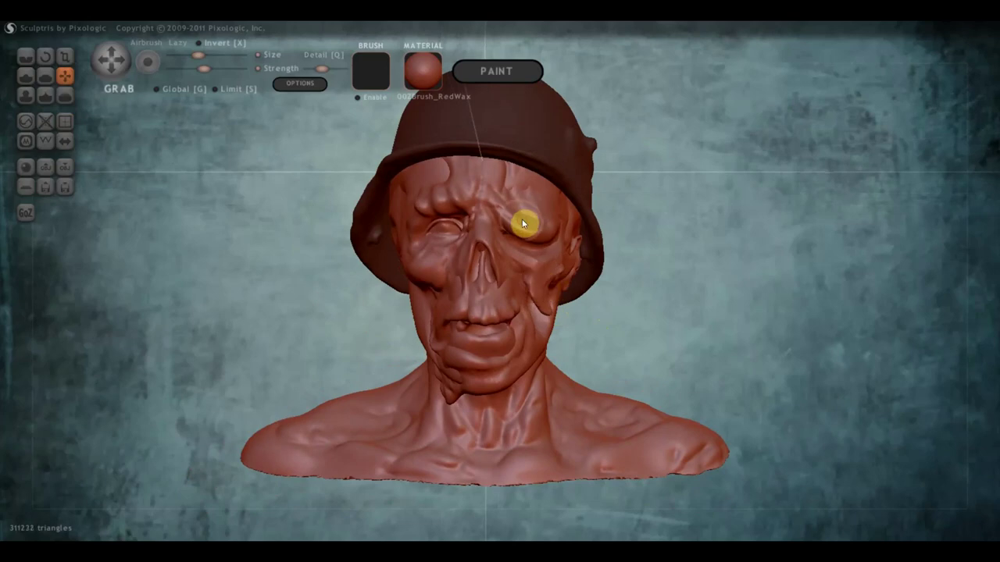
left_click_drag(522, 220, 527, 211)
scroll(526, 221, "down", 5)
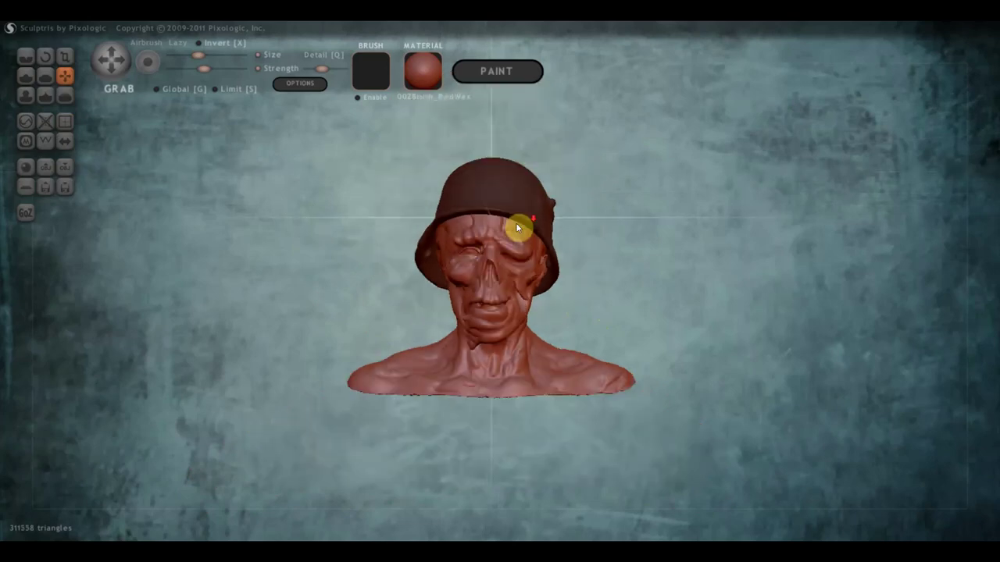
Pull lumps out of the helmet's sides, then turn the bust back to face front
mouse_move(516, 222)
right_mouse_down()
mouse_move(524, 247)
mouse_move(436, 225)
mouse_move(461, 233)
right_mouse_up()
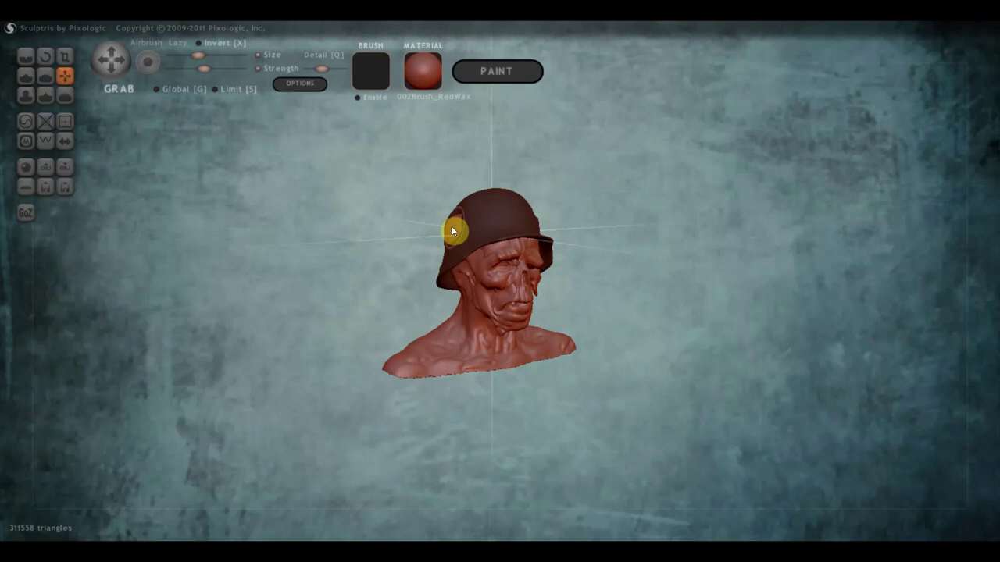
left_click_drag(446, 228, 429, 288)
mouse_move(430, 288)
right_mouse_down()
mouse_move(617, 285)
mouse_move(687, 259)
right_mouse_up()
left_click_drag(552, 249, 588, 296)
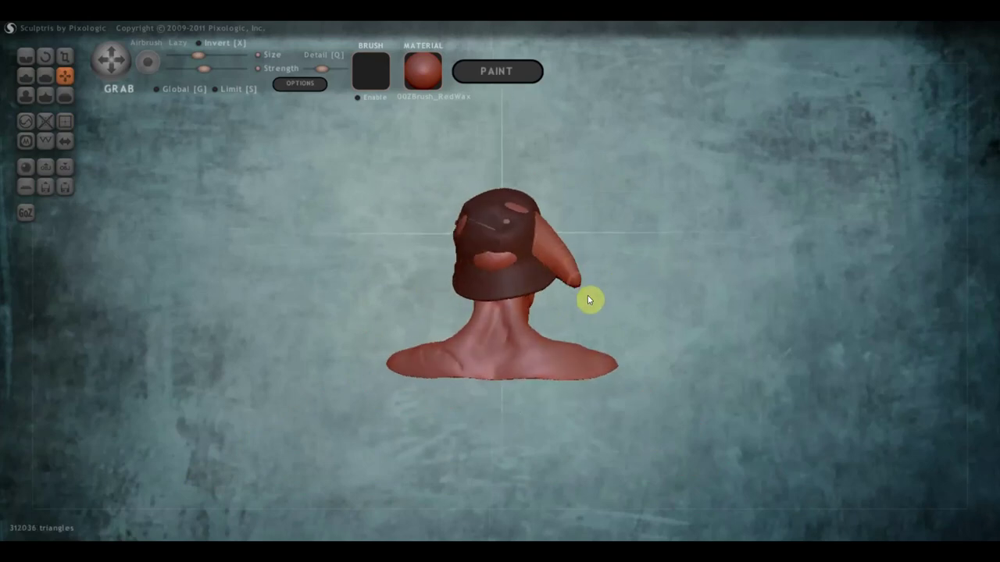
mouse_move(599, 315)
right_mouse_down()
mouse_move(450, 308)
mouse_move(304, 278)
mouse_move(352, 294)
right_mouse_up()
scroll(448, 288, "up", 2)
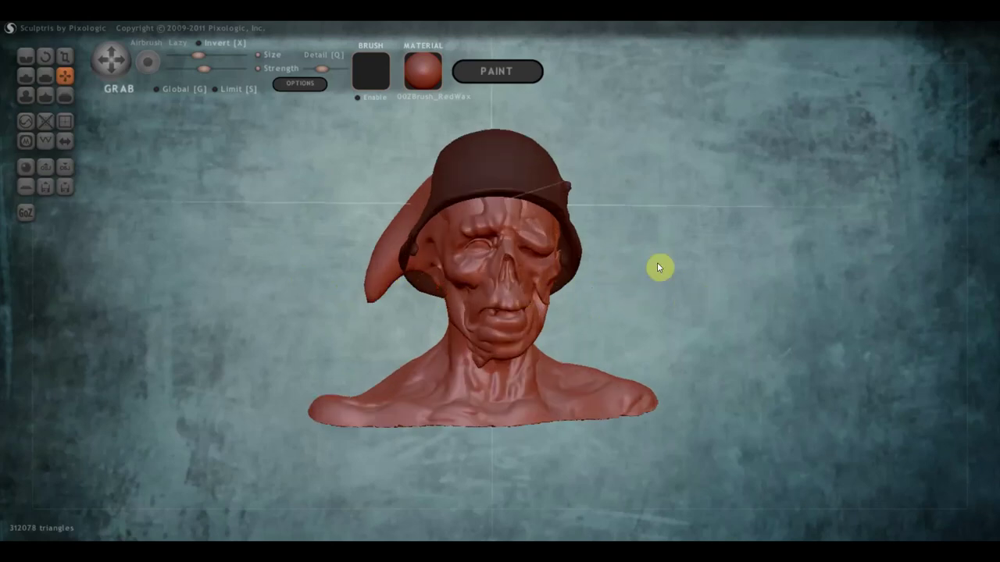
Undo the two helmet bulges and check that the stray side flap is gone
key("ctrl+z")
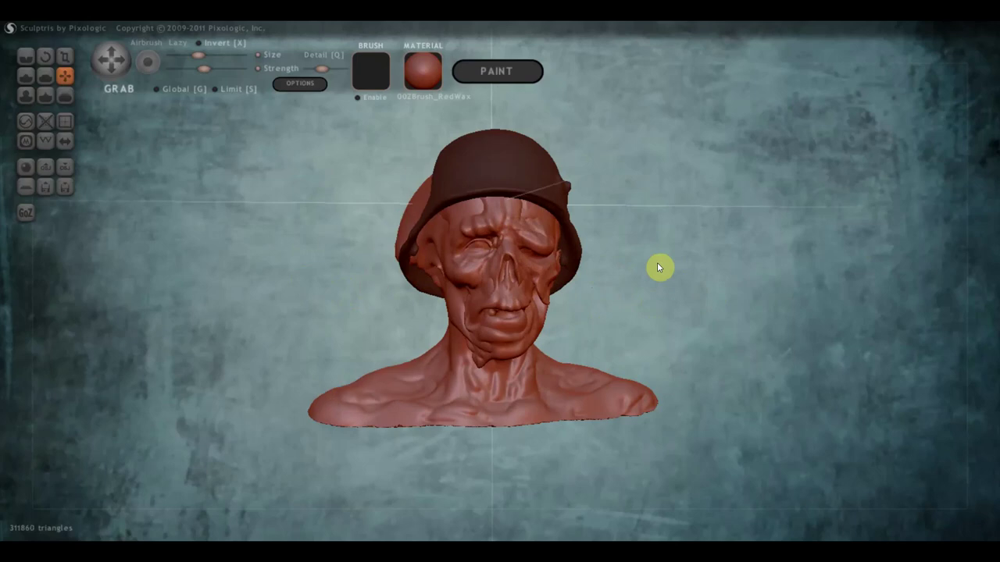
key("ctrl+z")
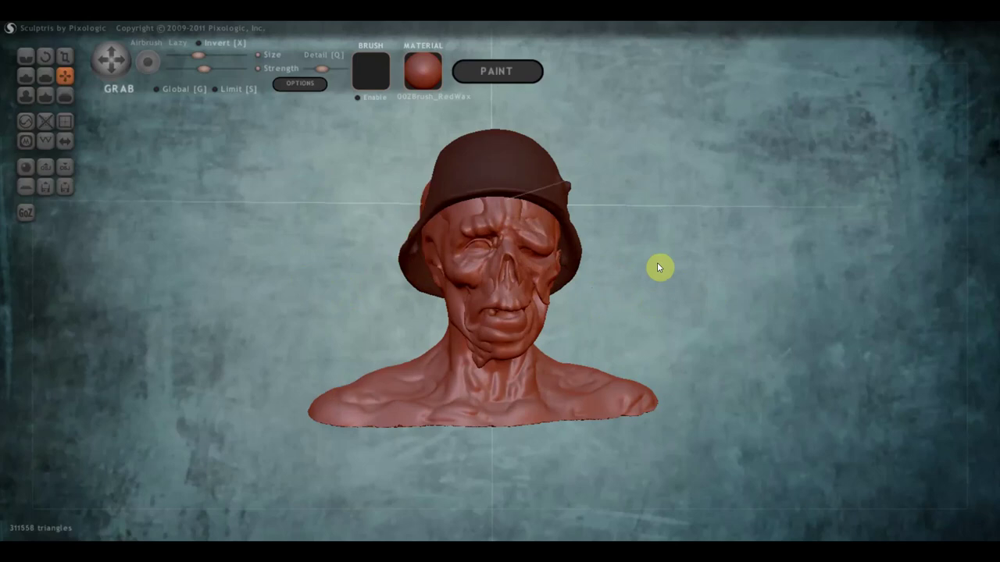
mouse_move(708, 217)
left_mouse_down()
mouse_move(680, 261)
mouse_move(698, 260)
left_mouse_up()
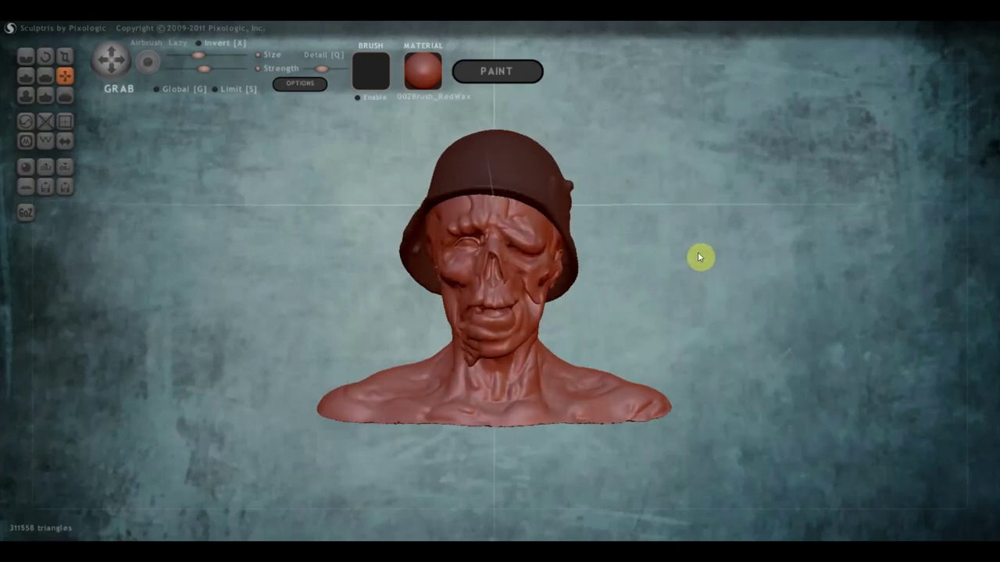